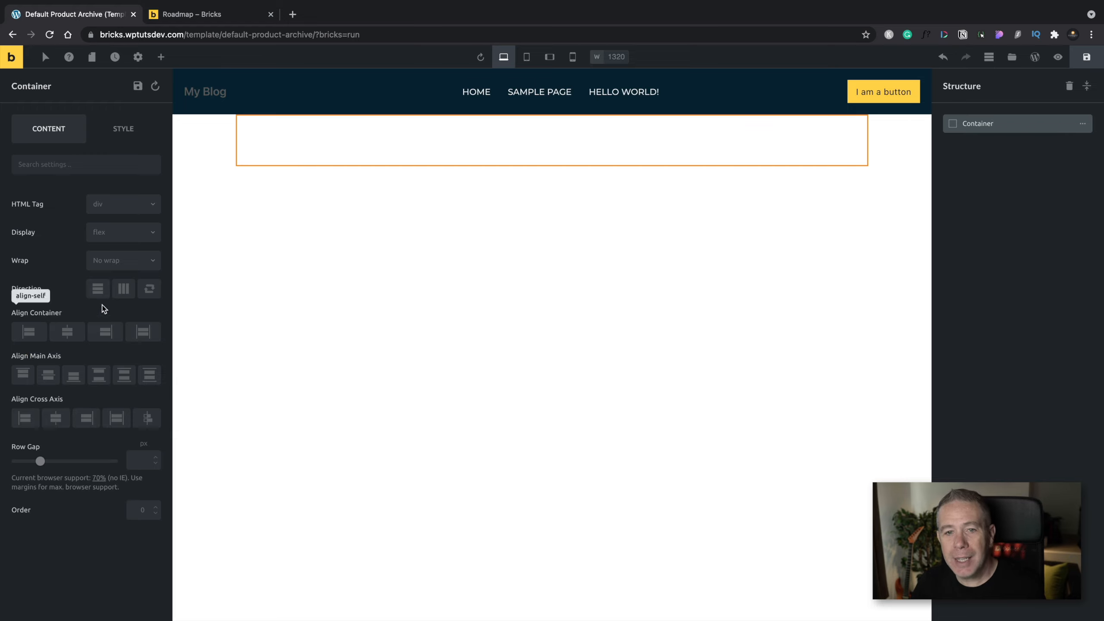
Delete the existing empty container from the template structure
left_click(1082, 123)
left_click(1082, 125)
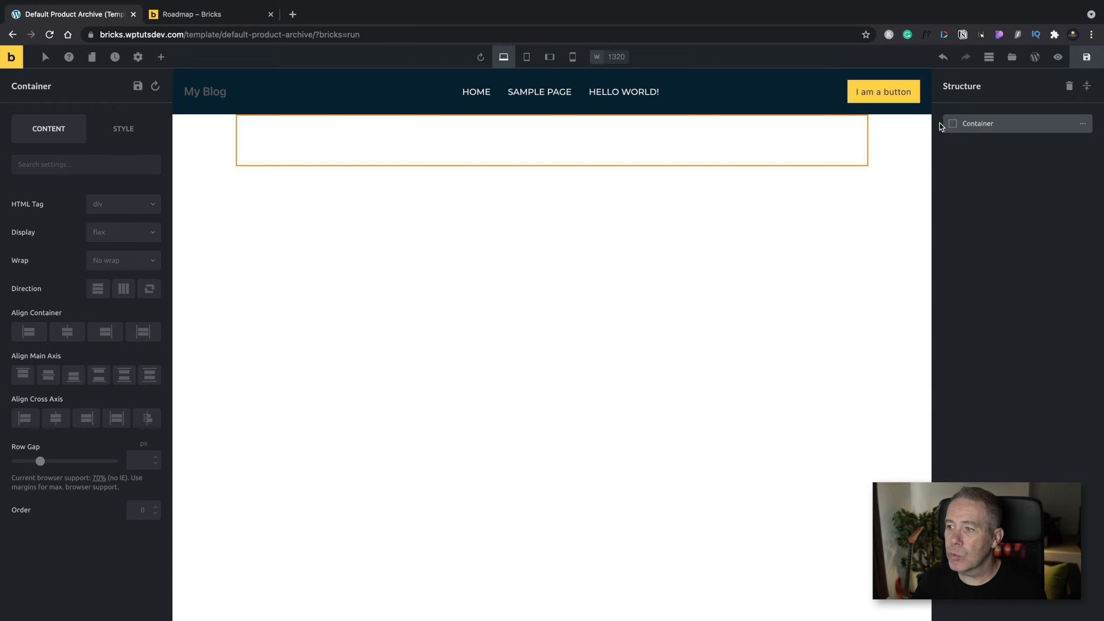
left_click(1084, 126)
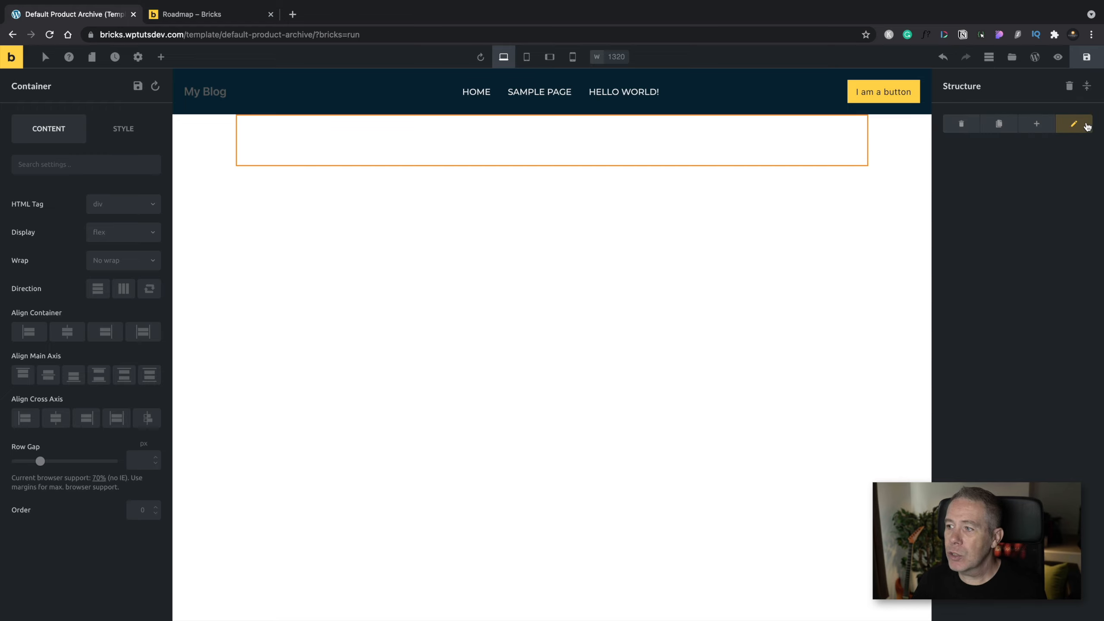
left_click(960, 123)
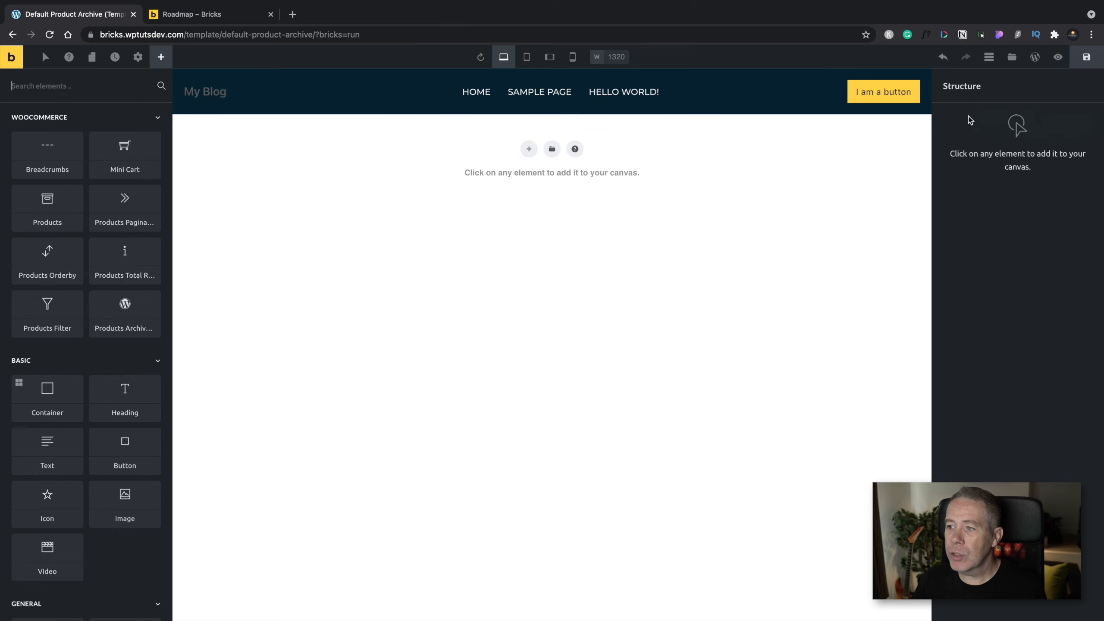
View the container's preset alignment, direction and inner container options, and insert a plain default container into the template
left_click(19, 383)
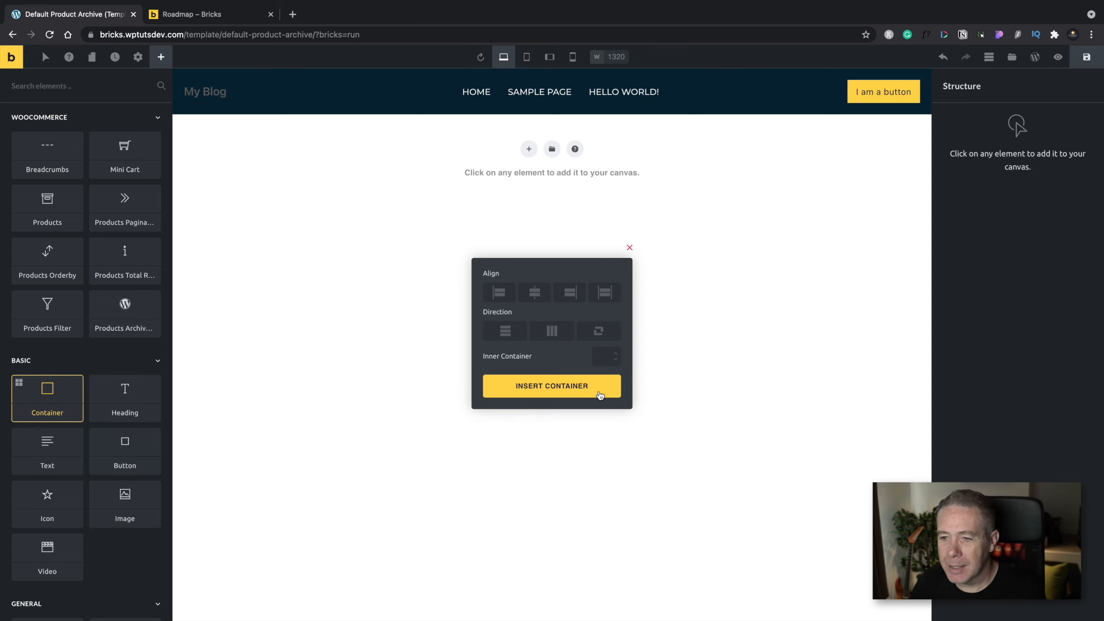
left_click(629, 248)
left_click(46, 394)
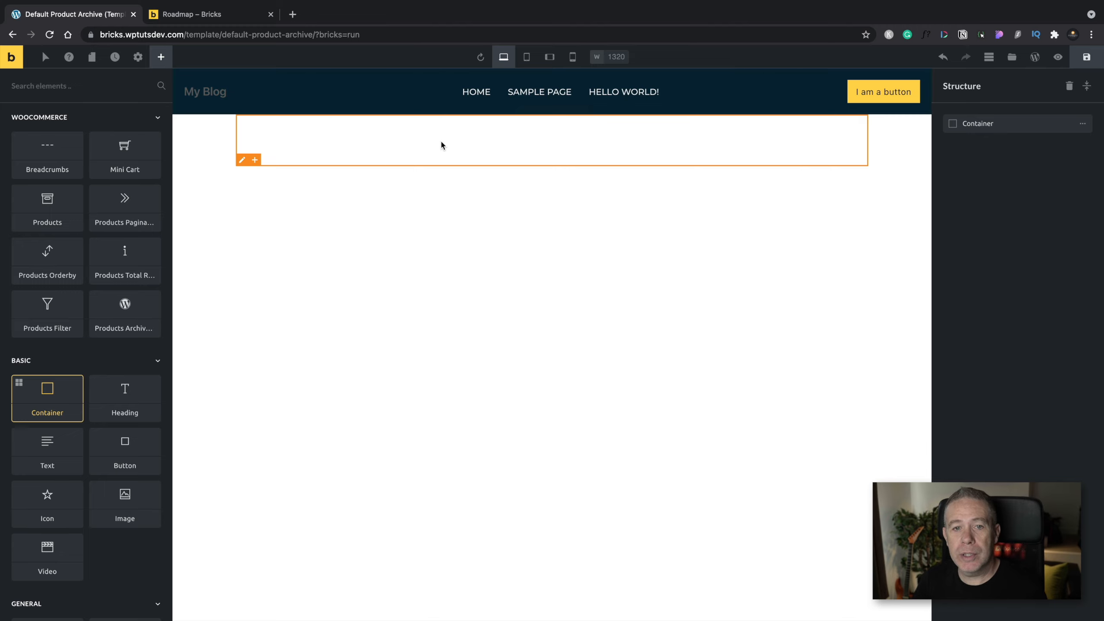
Increase the bottom and top padding of the new container directly on the canvas
left_click(482, 121)
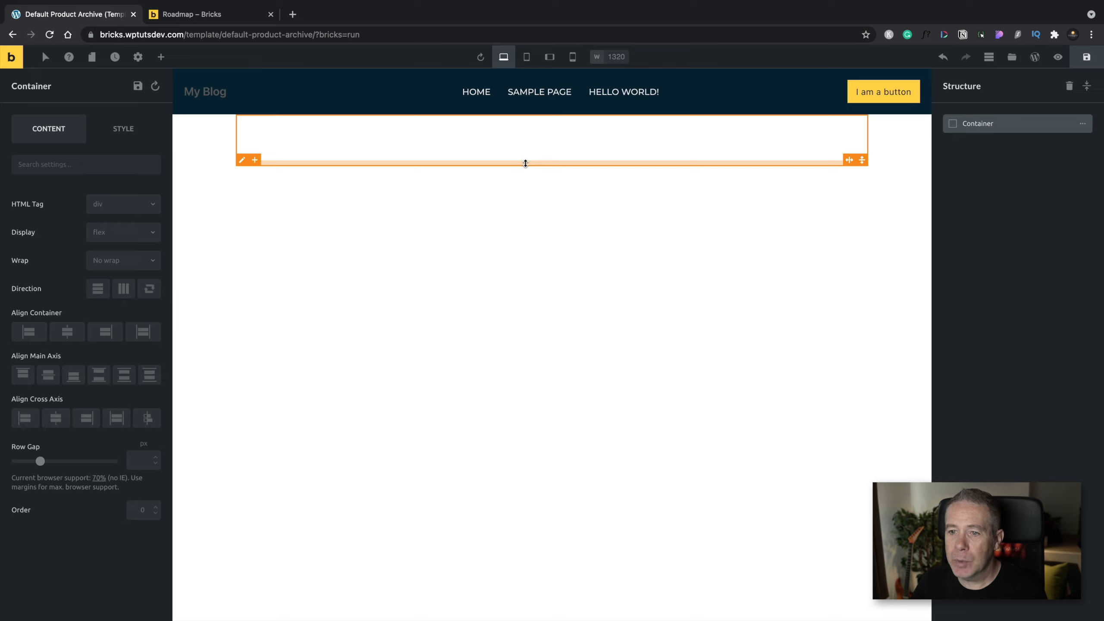
left_click_drag(525, 164, 521, 185)
left_click_drag(507, 115, 508, 141)
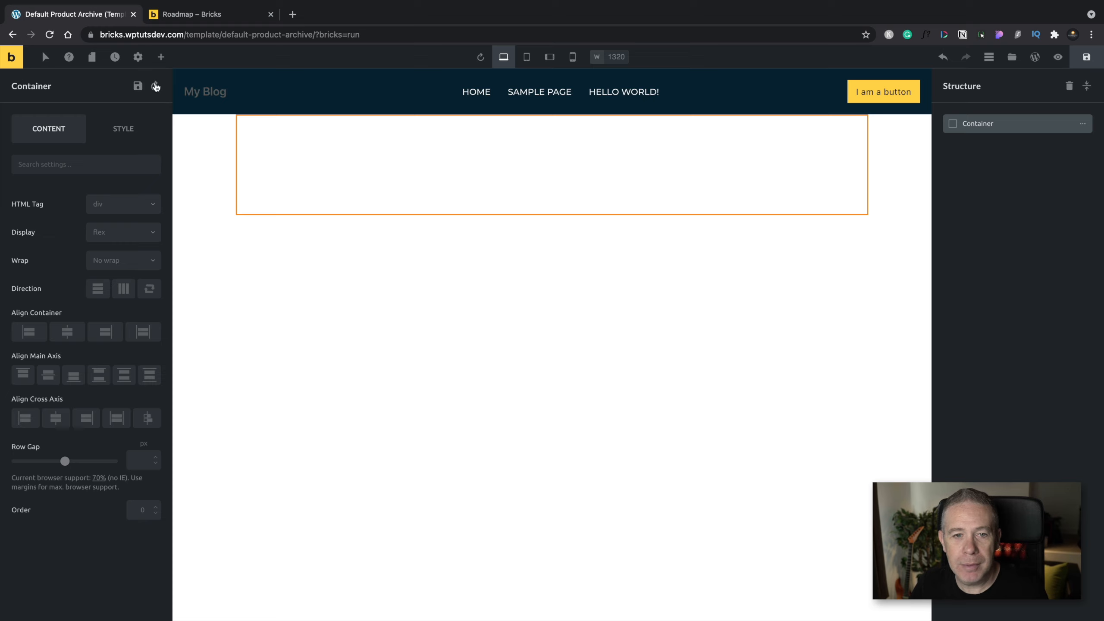
Add the WooCommerce Products element inside the container and look over the resulting product grid
left_click(160, 57)
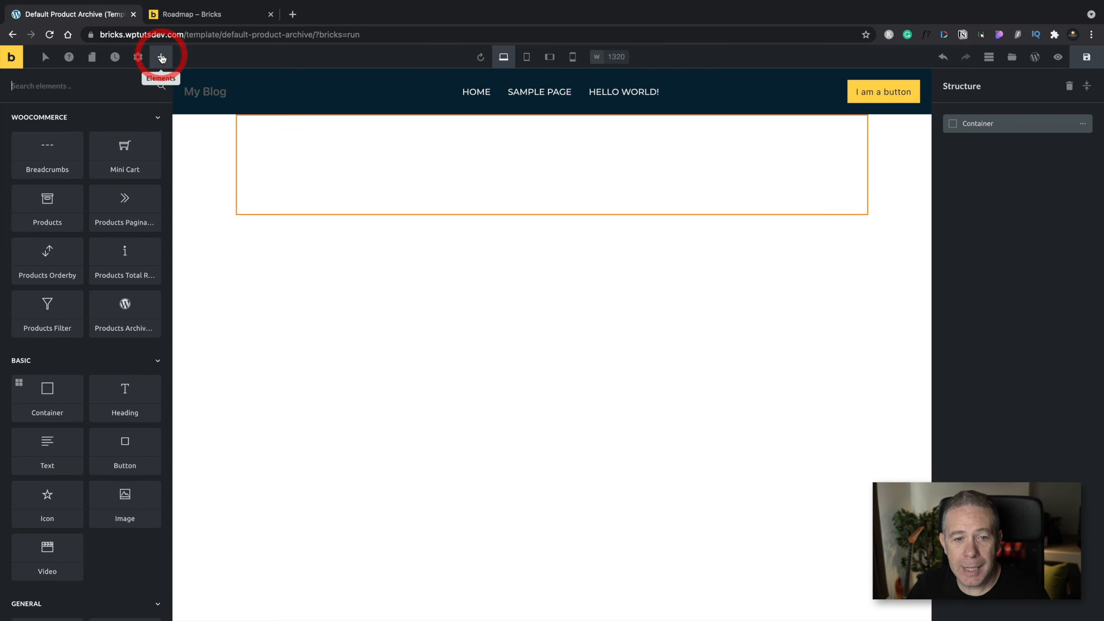
mouse_move(74, 259)
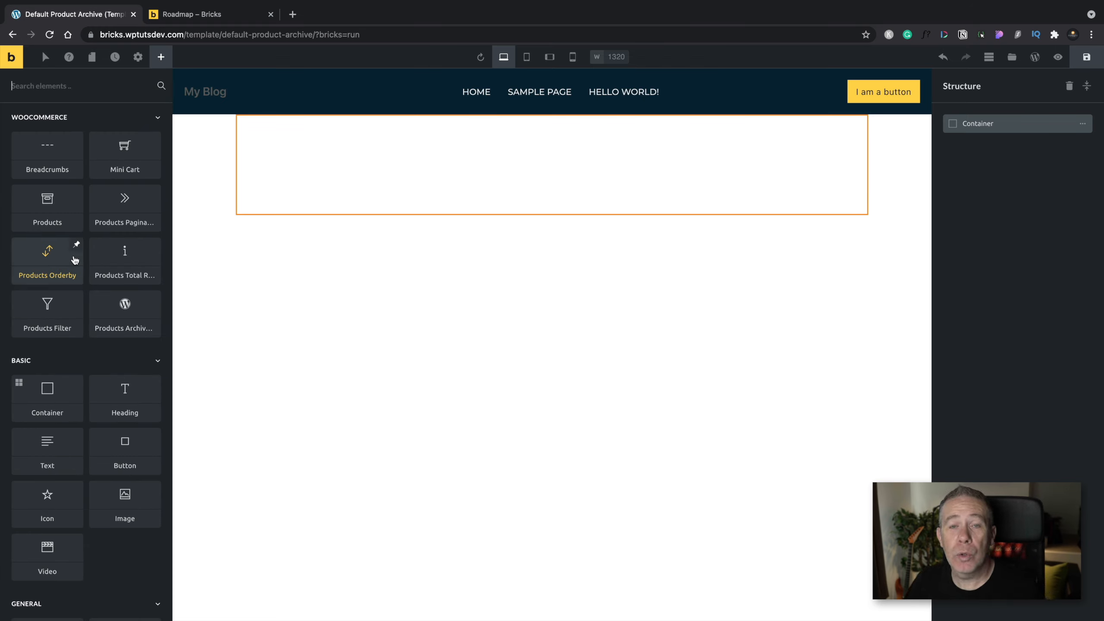
left_click_drag(45, 204, 315, 153)
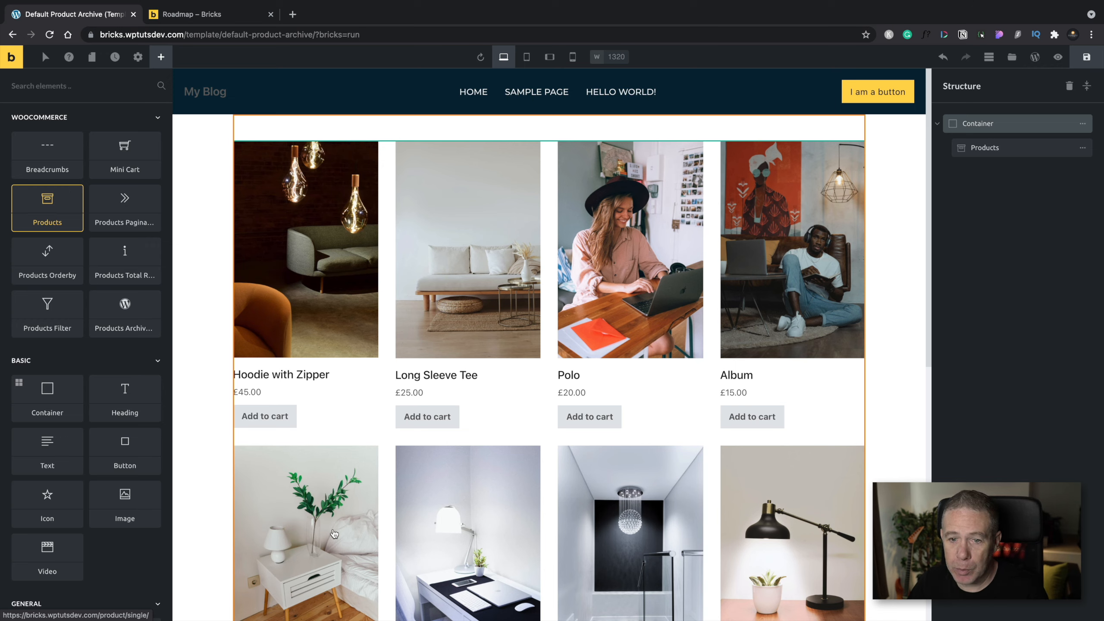
scroll(329, 539, "down", 5)
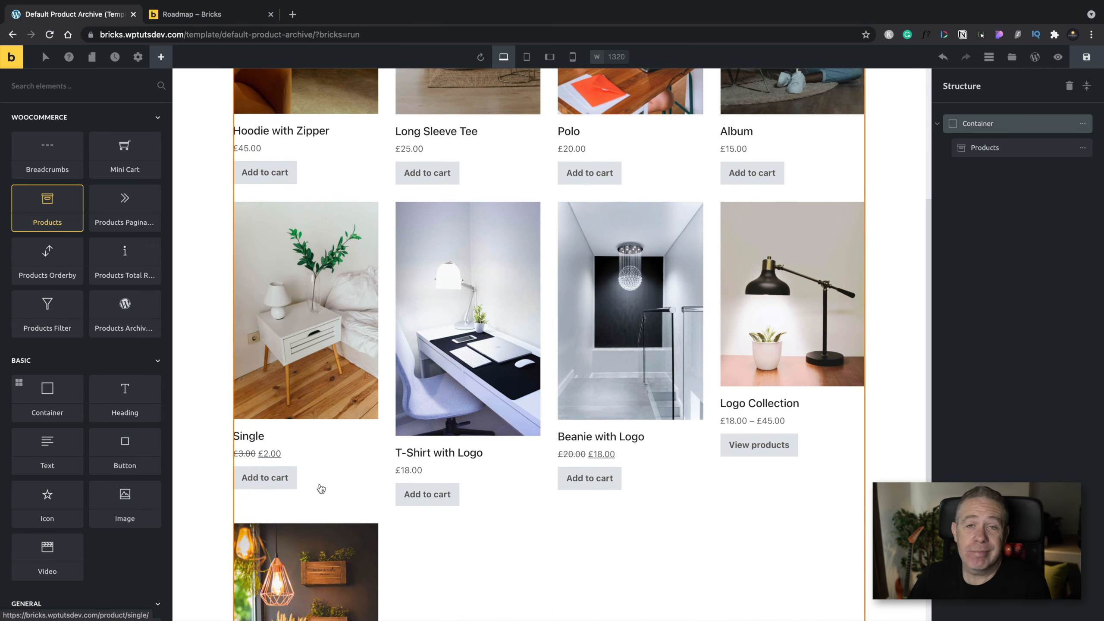
scroll(319, 482, "down", 3)
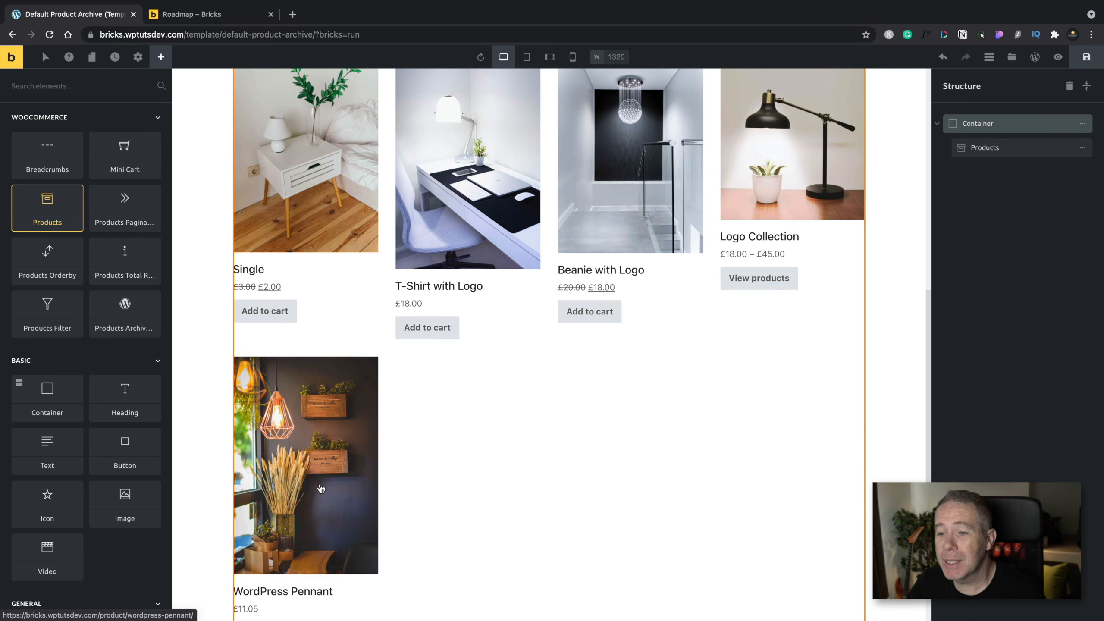
scroll(321, 487, "up", 8)
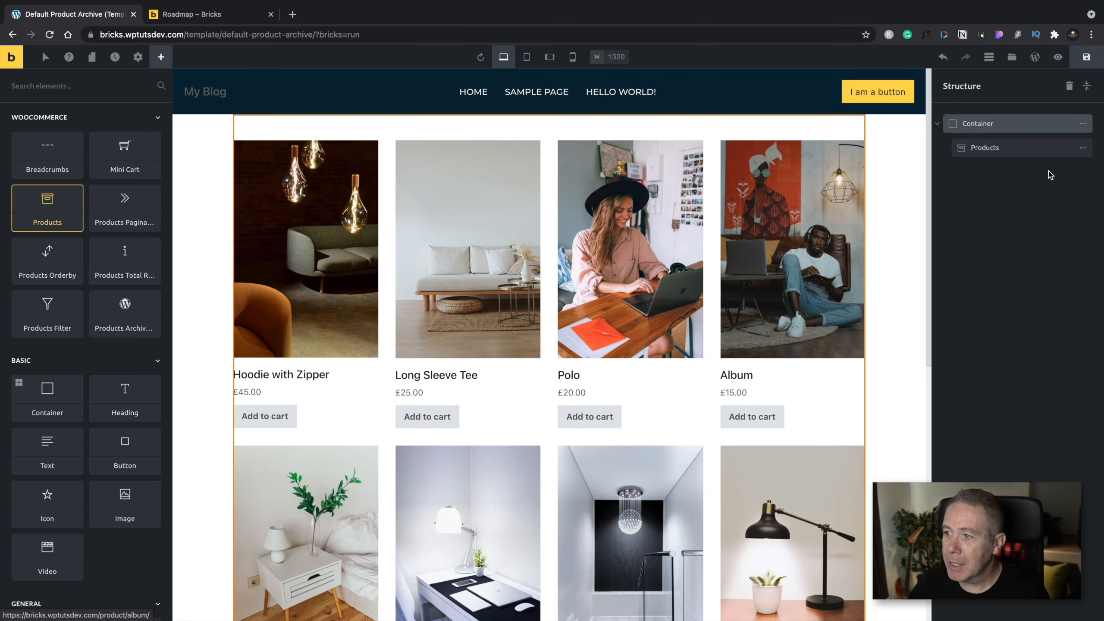
Set the Products element's query to 6 products per page and check the grid
double_click(1045, 150)
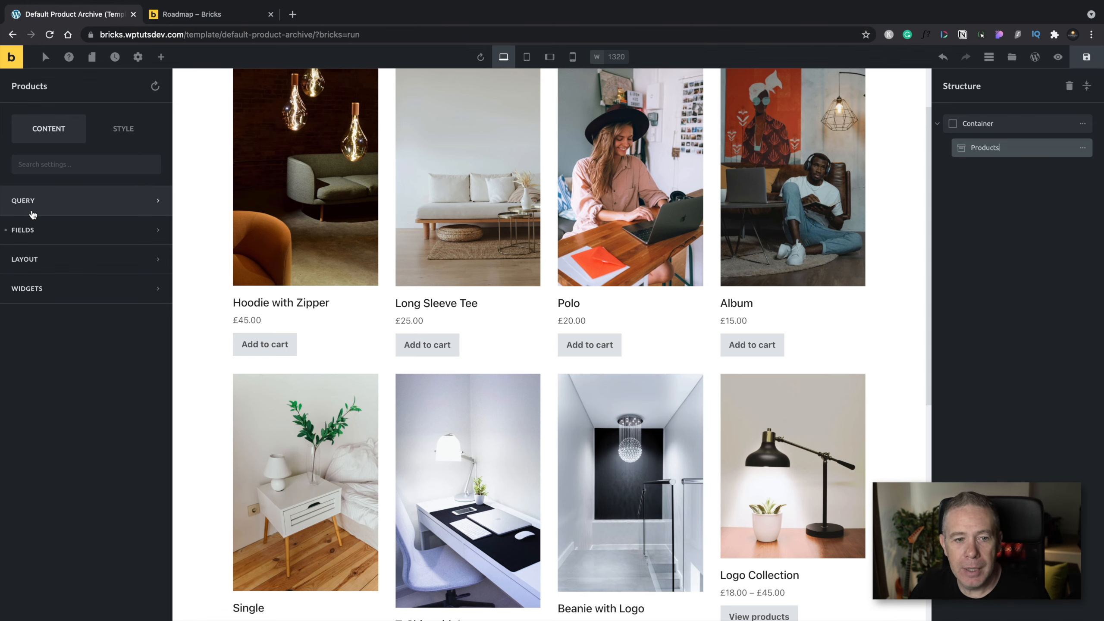
left_click(62, 204)
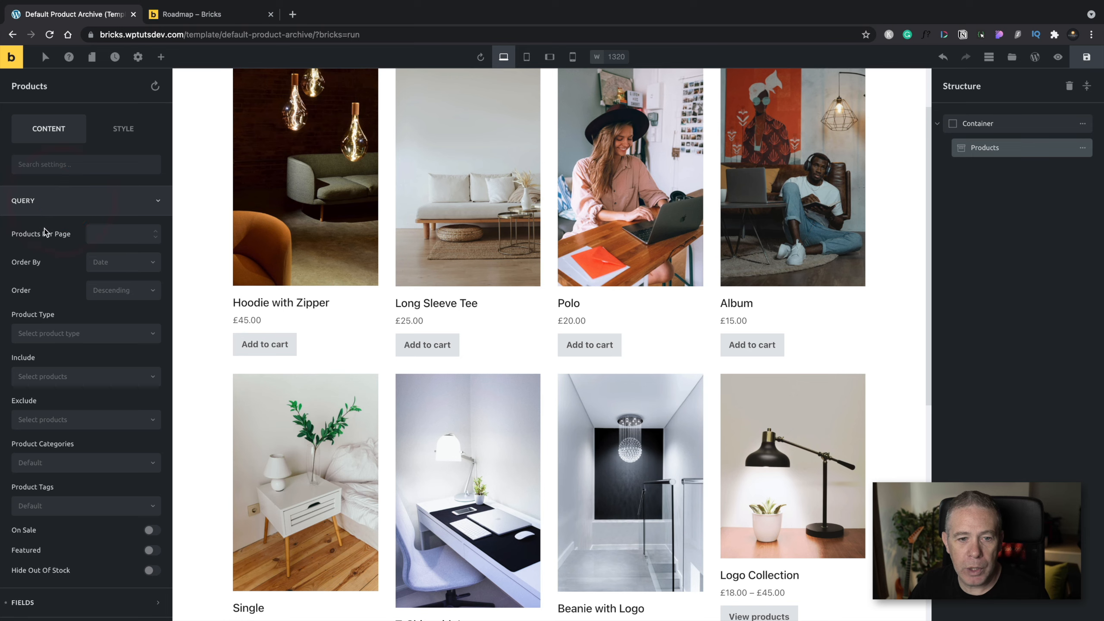
left_click(117, 237)
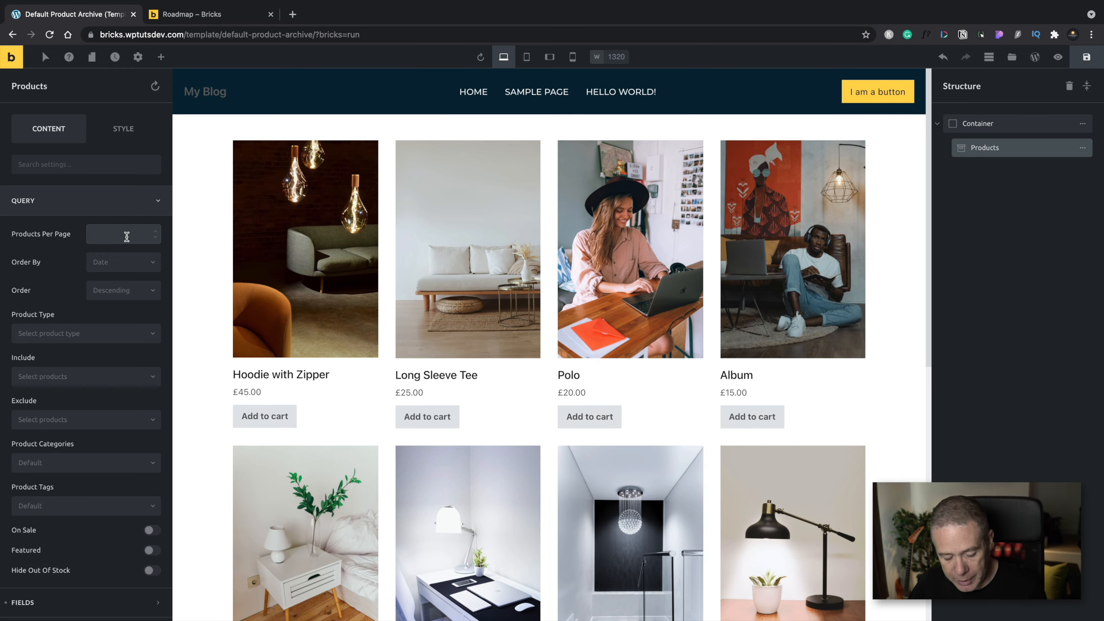
type("6")
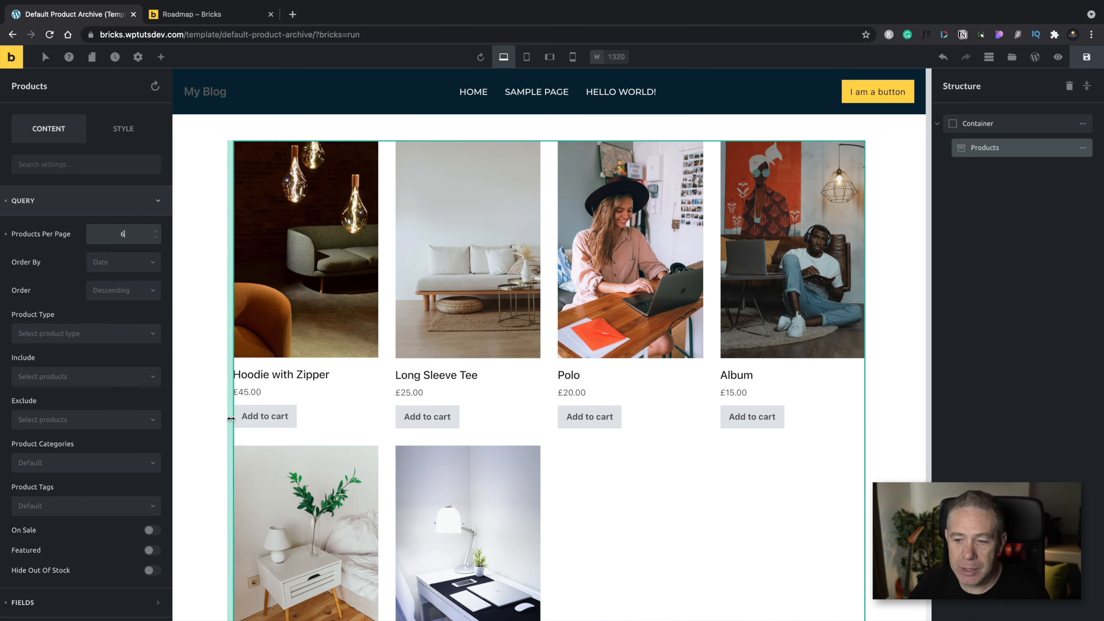
scroll(308, 503, "down", 4)
scroll(283, 487, "up", 4)
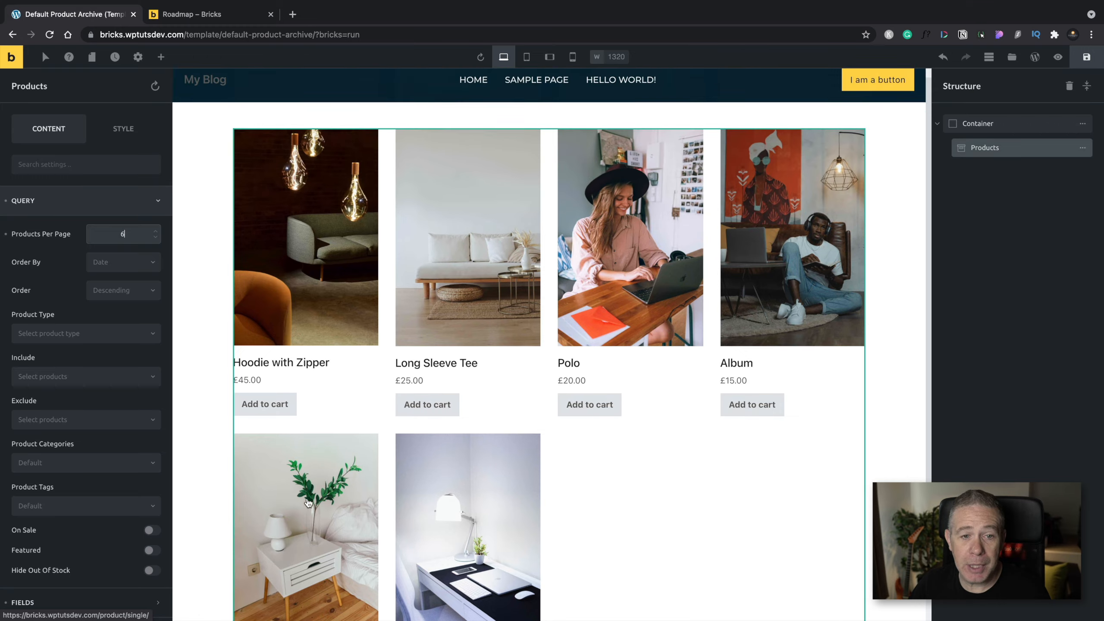
Order the product query by Price, trying Ascending order before setting it to Descending
left_click(114, 261)
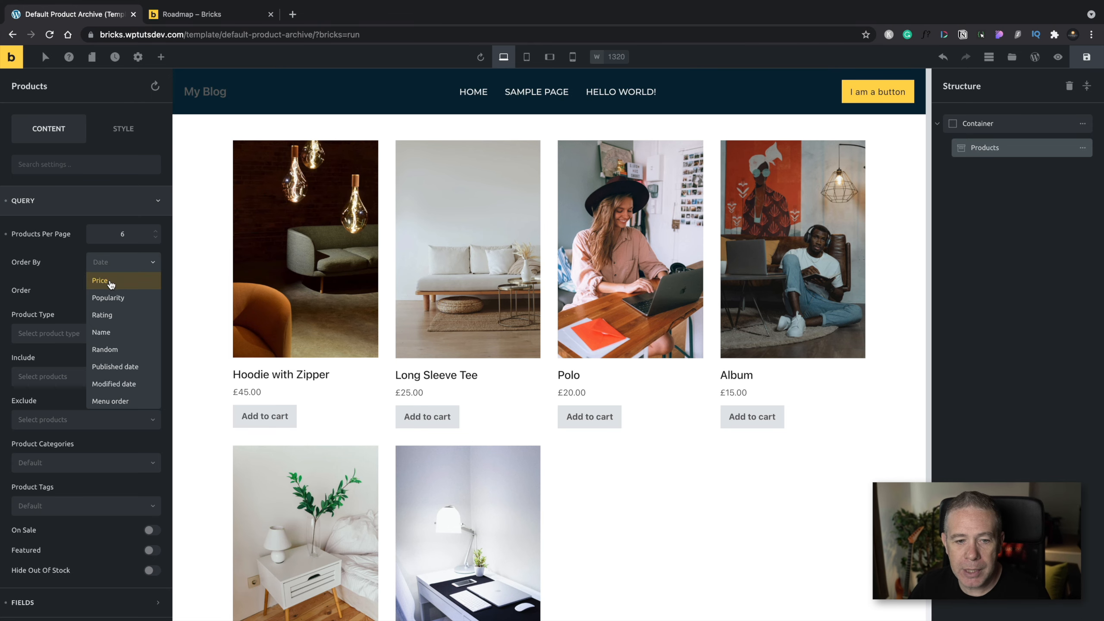
left_click(109, 279)
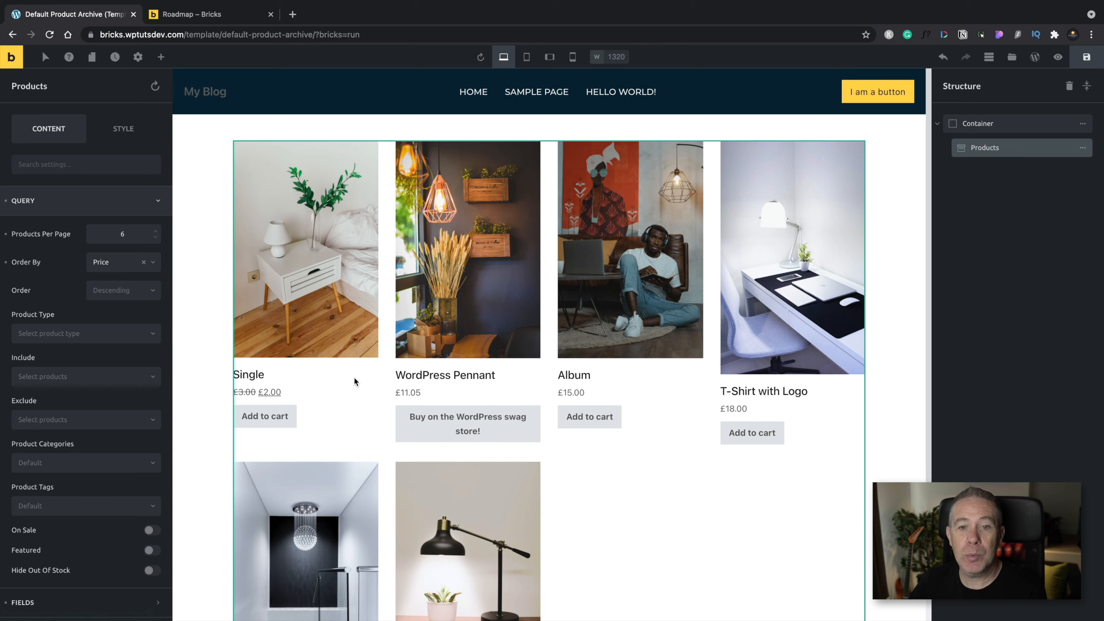
scroll(106, 382, "down", 1)
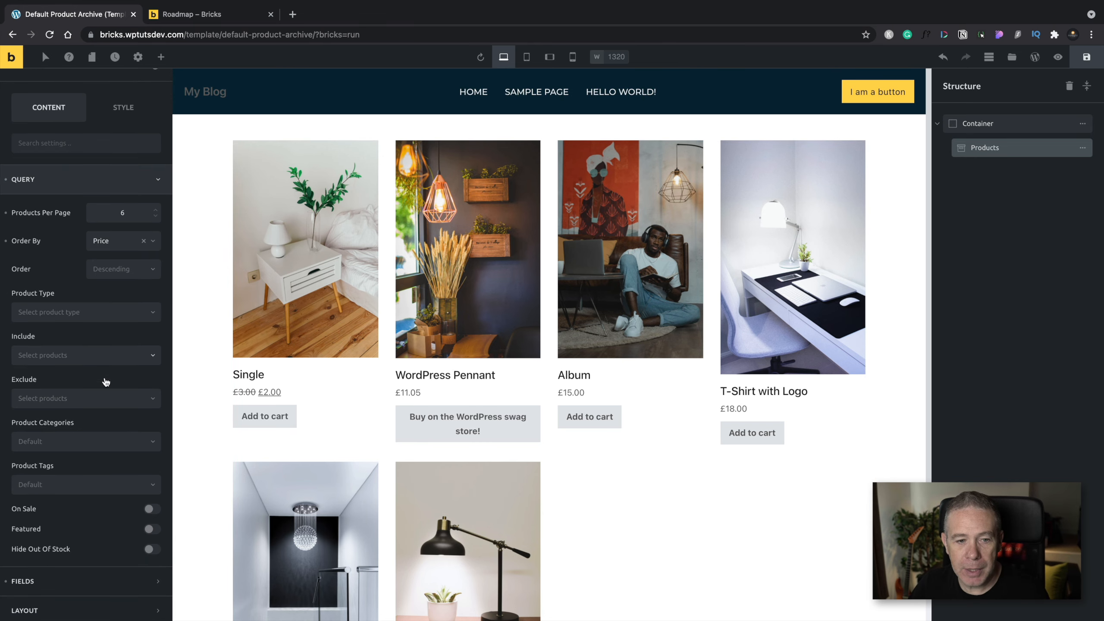
scroll(105, 382, "down", 2)
left_click(134, 239)
left_click(125, 253)
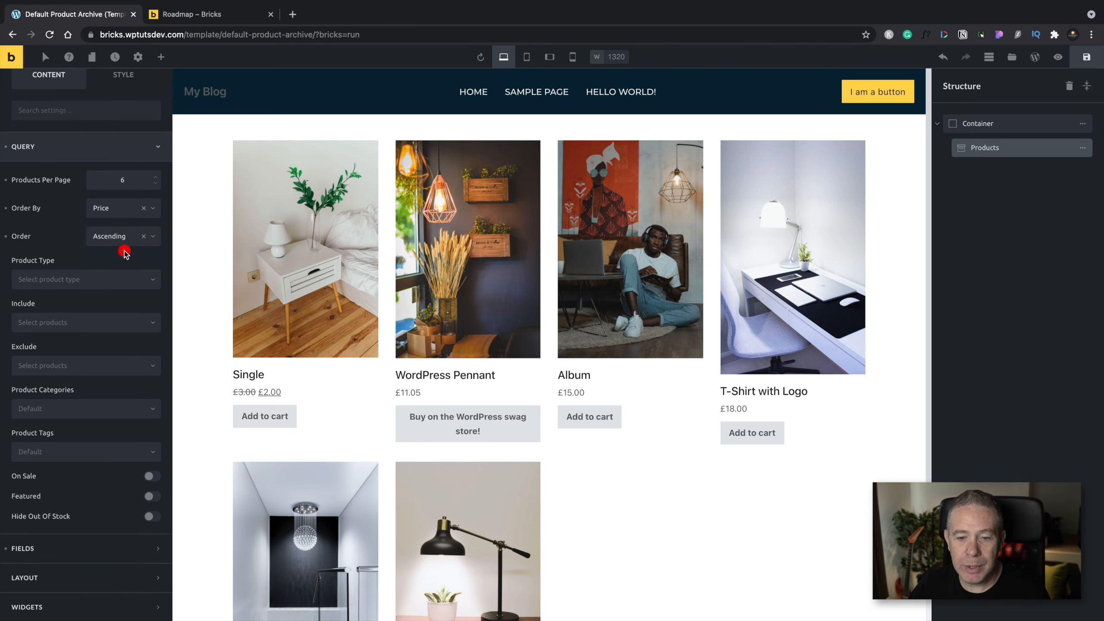
left_click(125, 240)
left_click(110, 266)
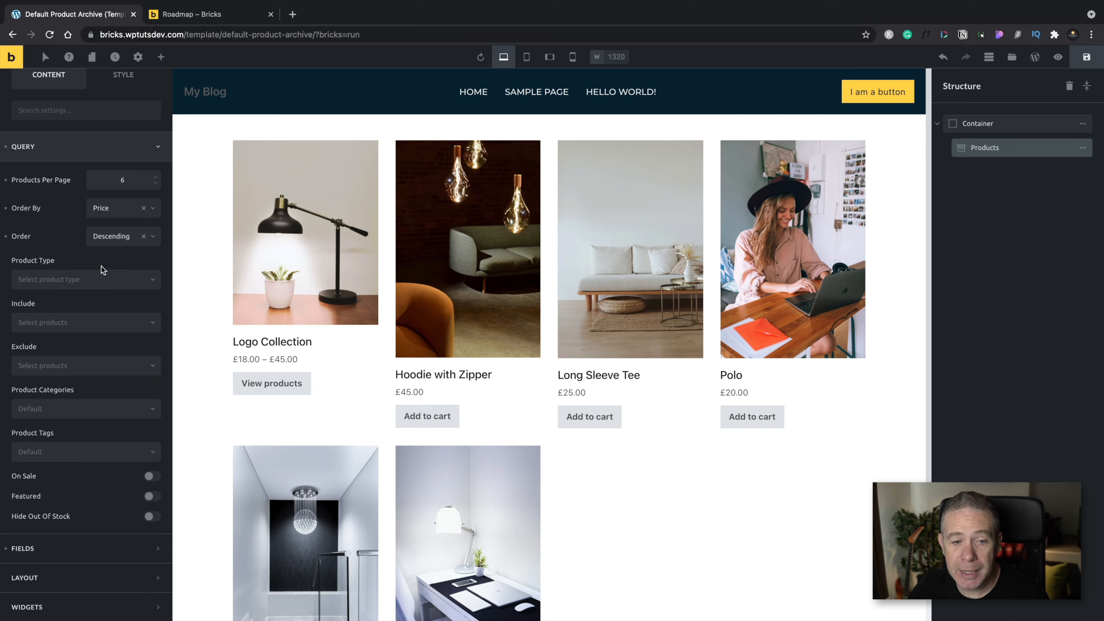
Review the product type choices and search the products to include for "long", leaving both filters empty
left_click(67, 282)
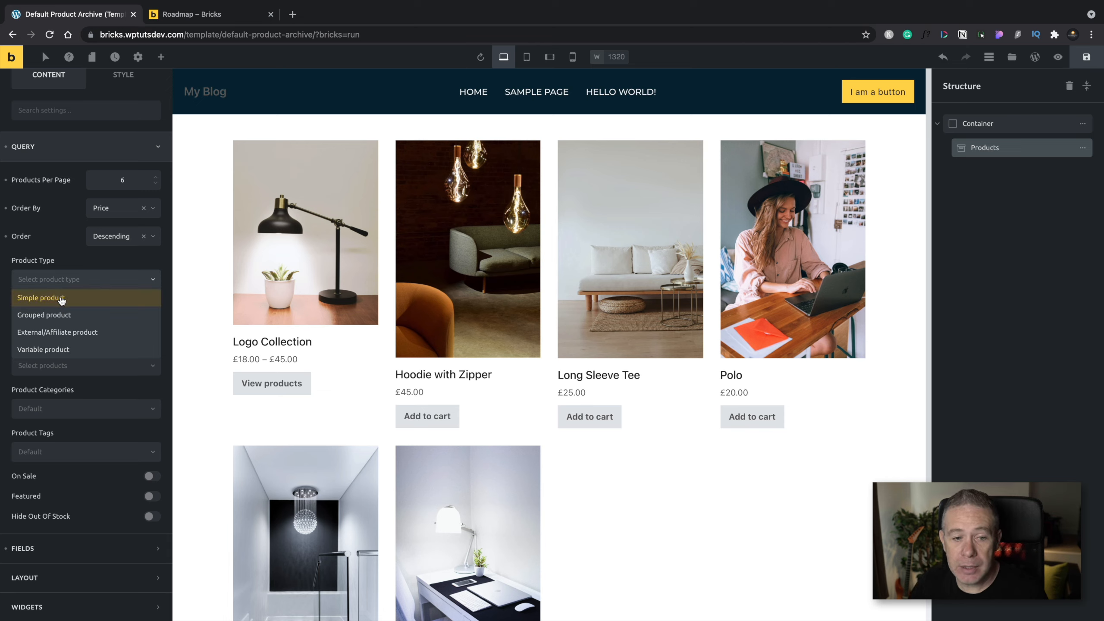
left_click(82, 261)
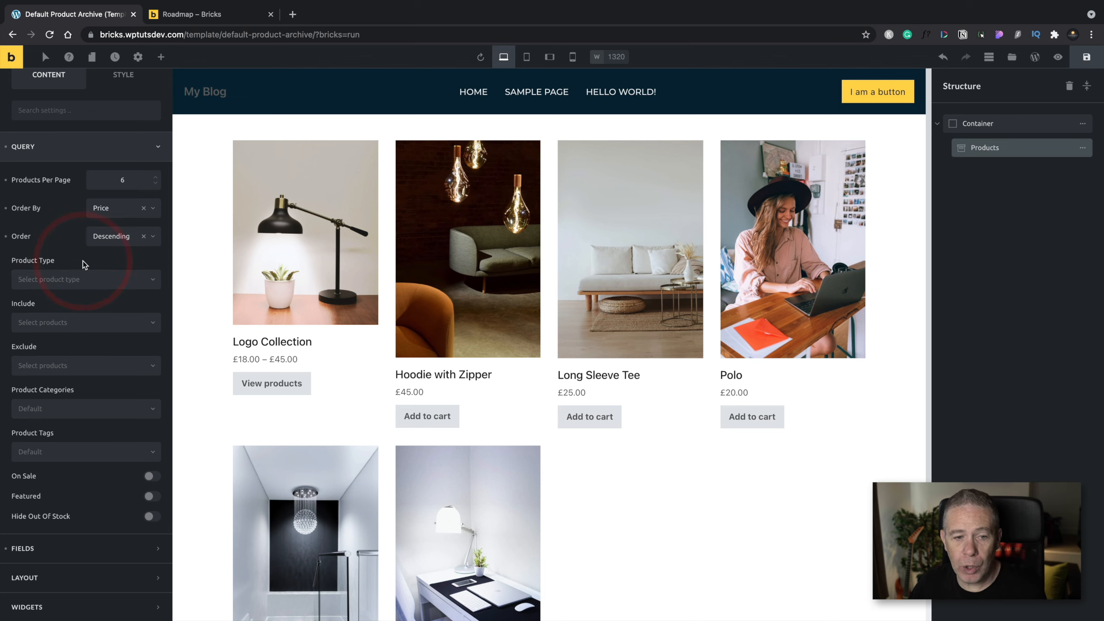
left_click(79, 322)
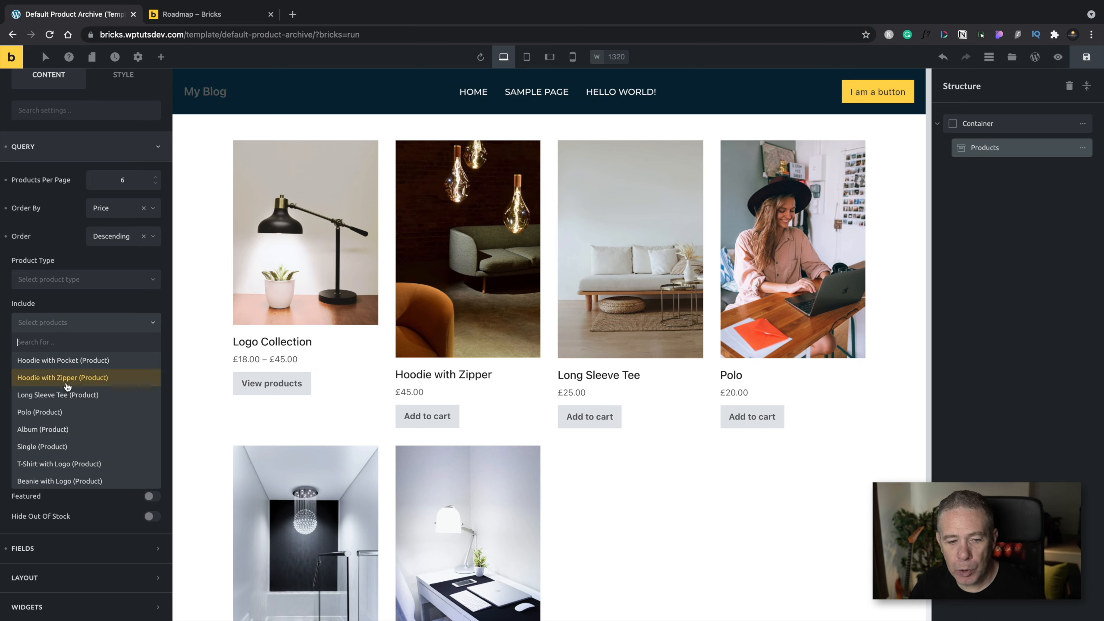
scroll(66, 391, "down", 2)
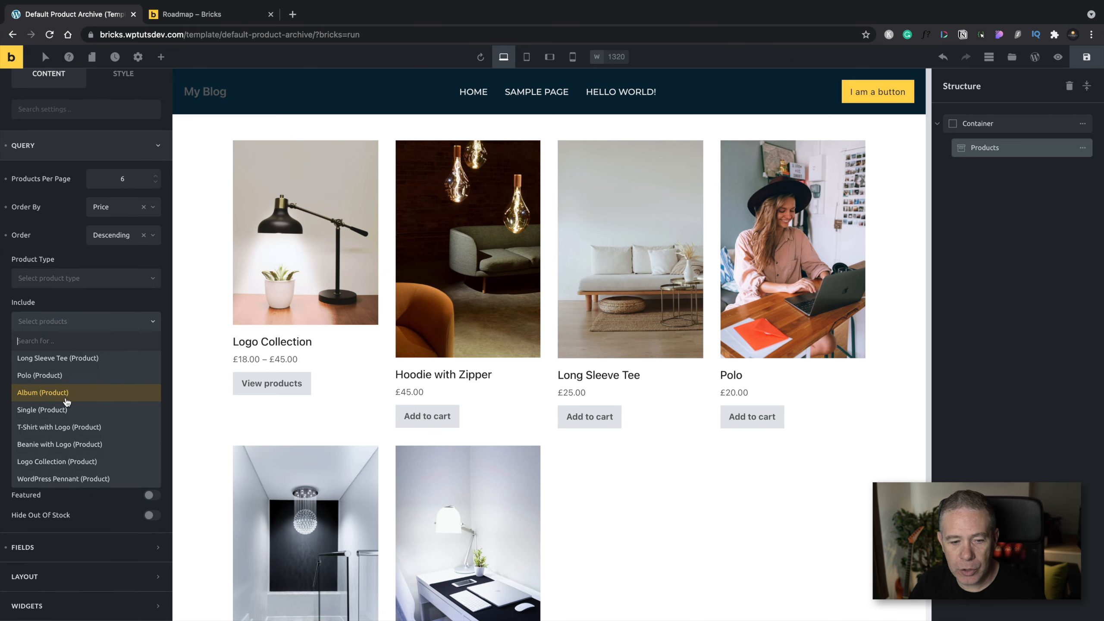
scroll(66, 424, "up", 2)
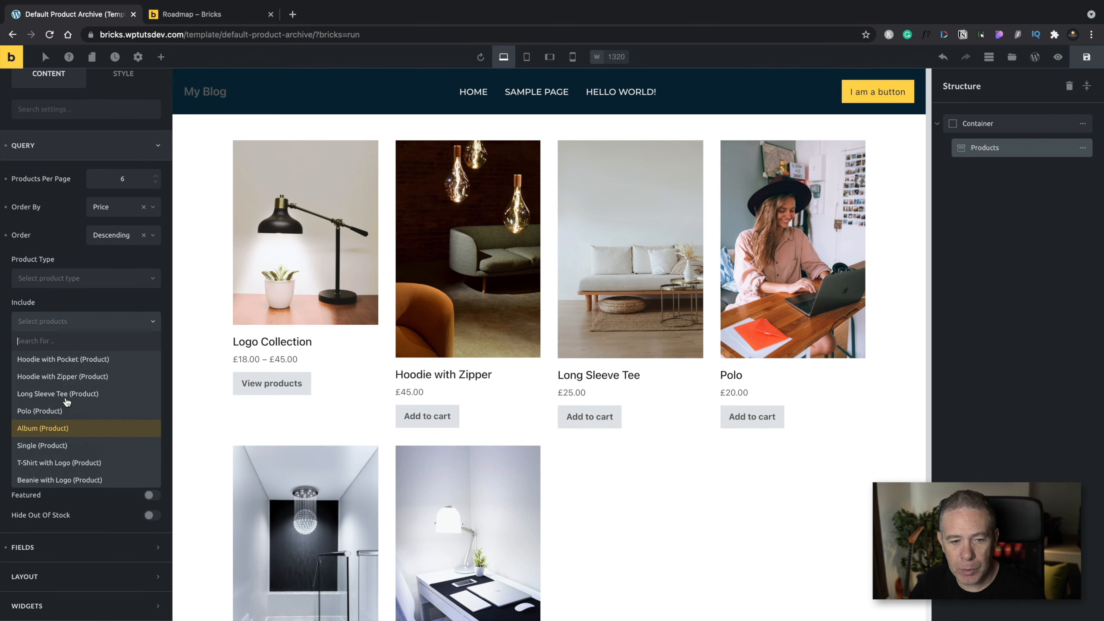
left_click(56, 343)
type("long")
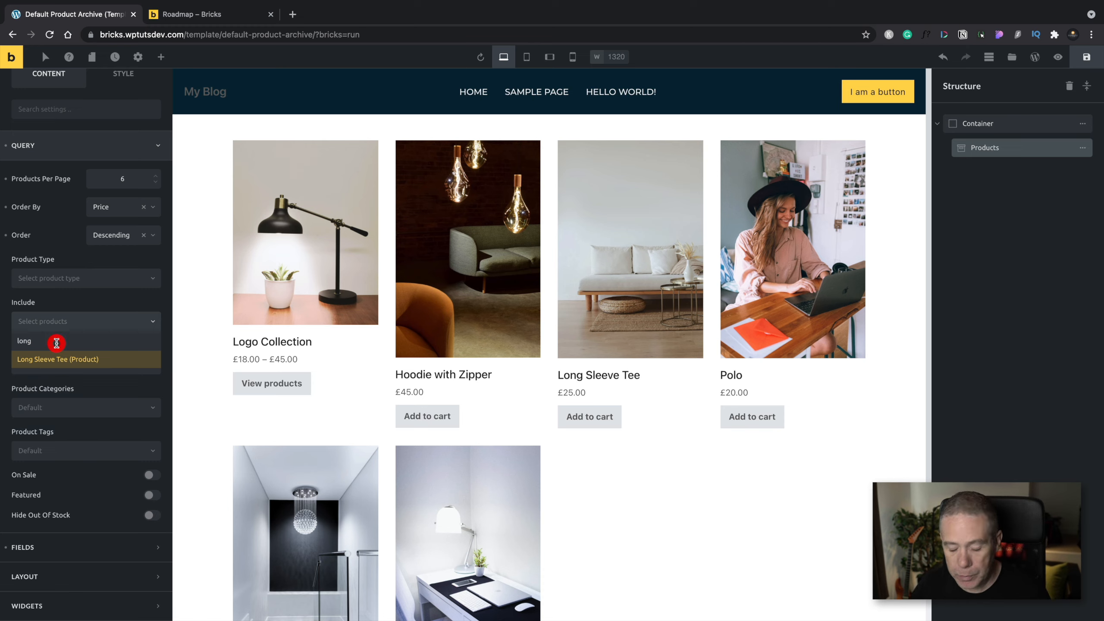
key("BackSpace")
key("BackSpace")
key("BackSpace")
key("BackSpace")
left_click(82, 304)
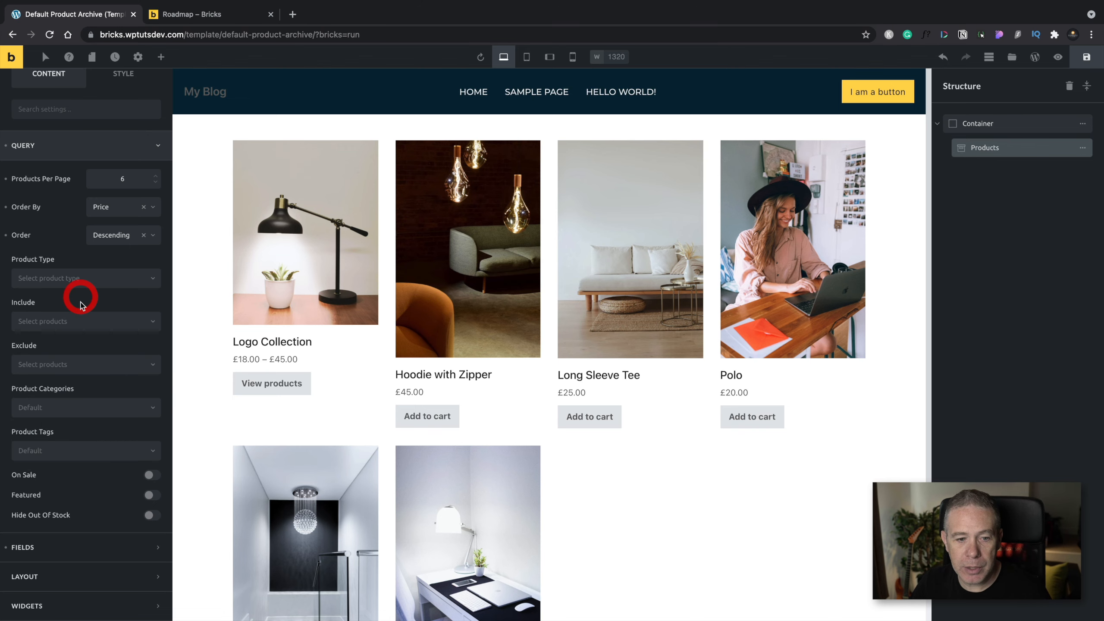
Try excluding the Polo product from the query and remove that exclusion again
left_click(63, 365)
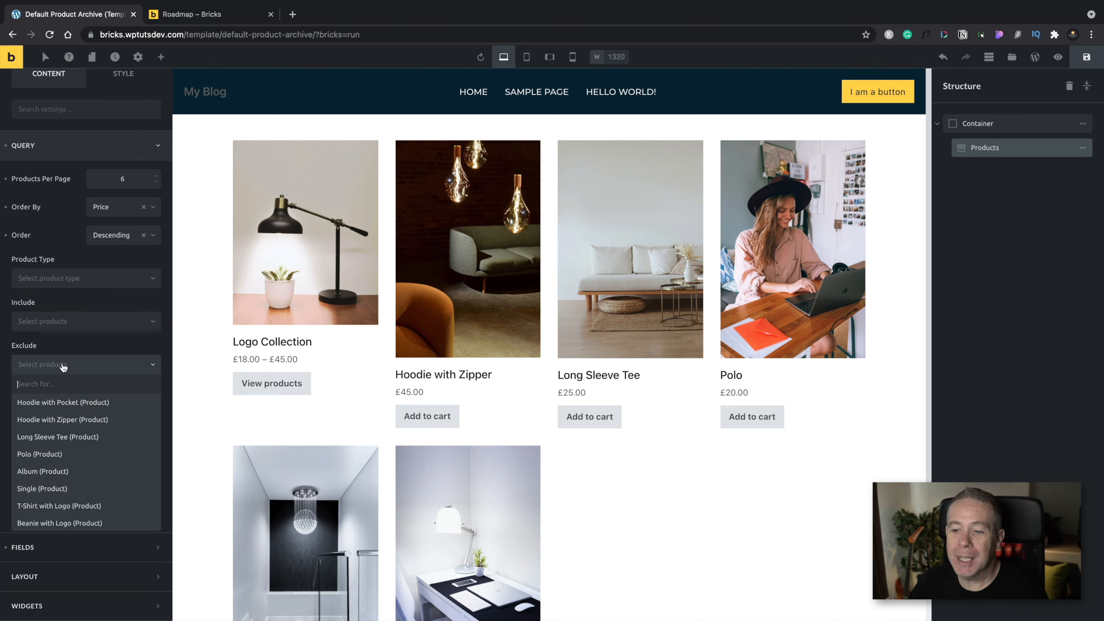
left_click(62, 454)
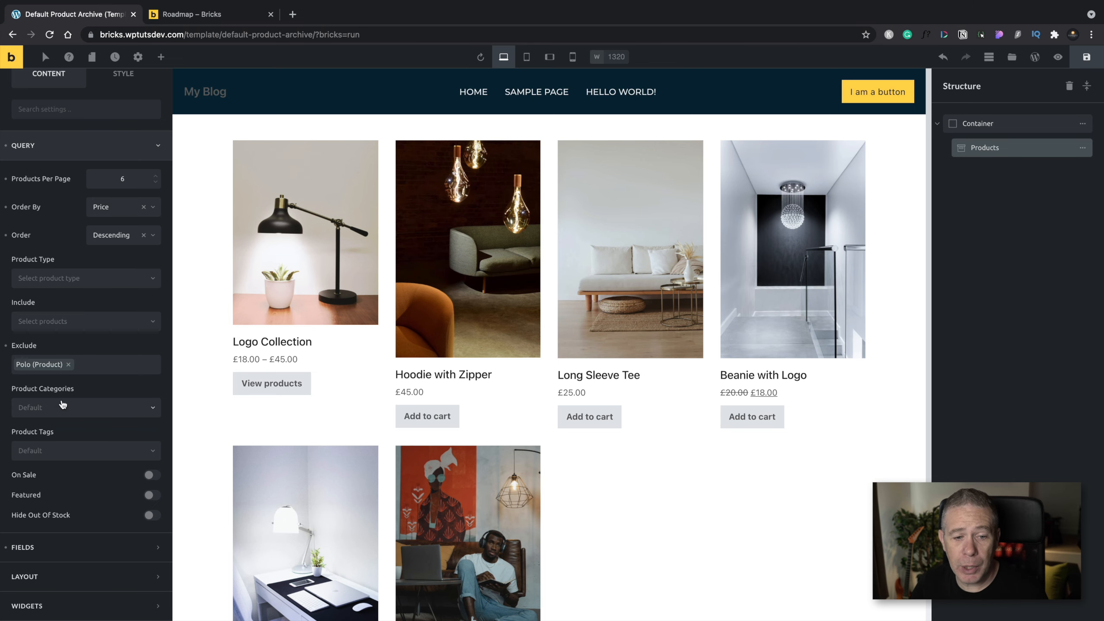
left_click(68, 365)
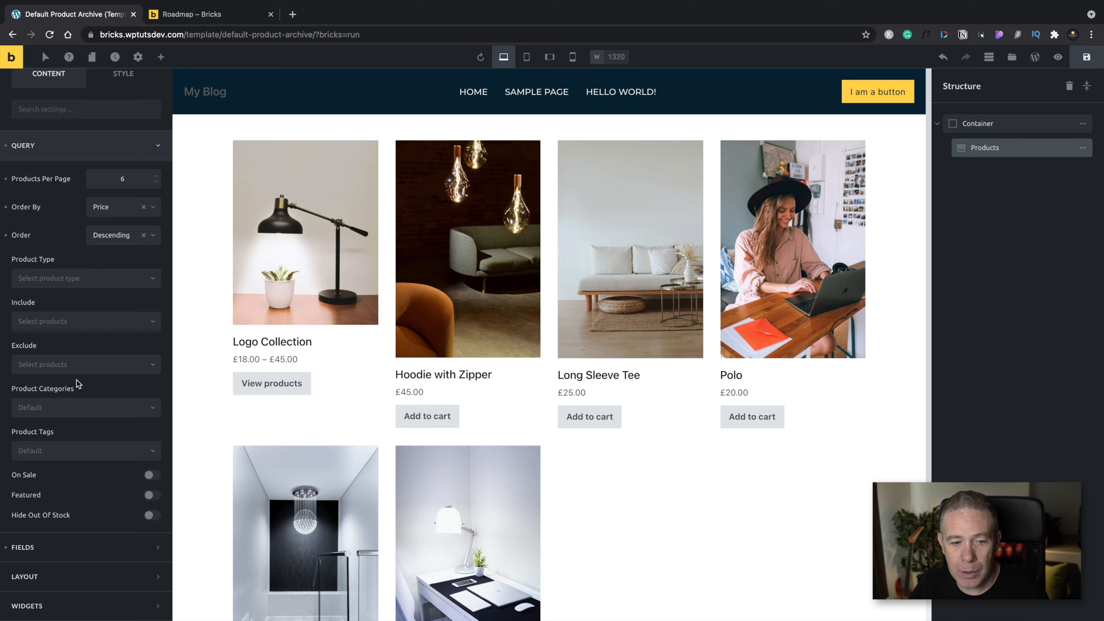
Limit the product query to the Clothing category
left_click(75, 407)
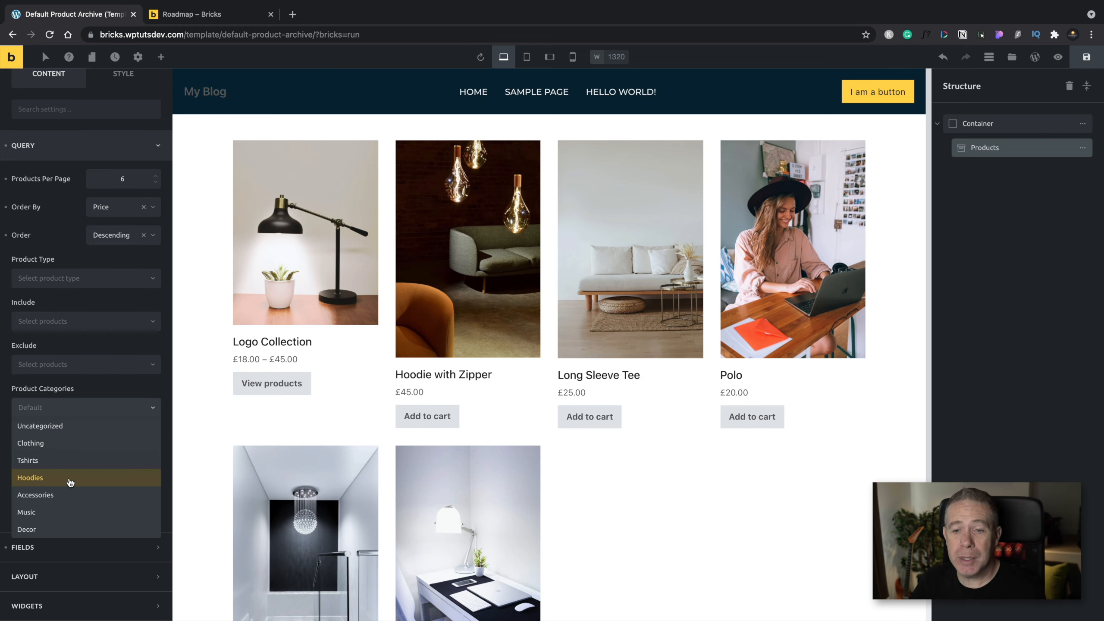
left_click(53, 451)
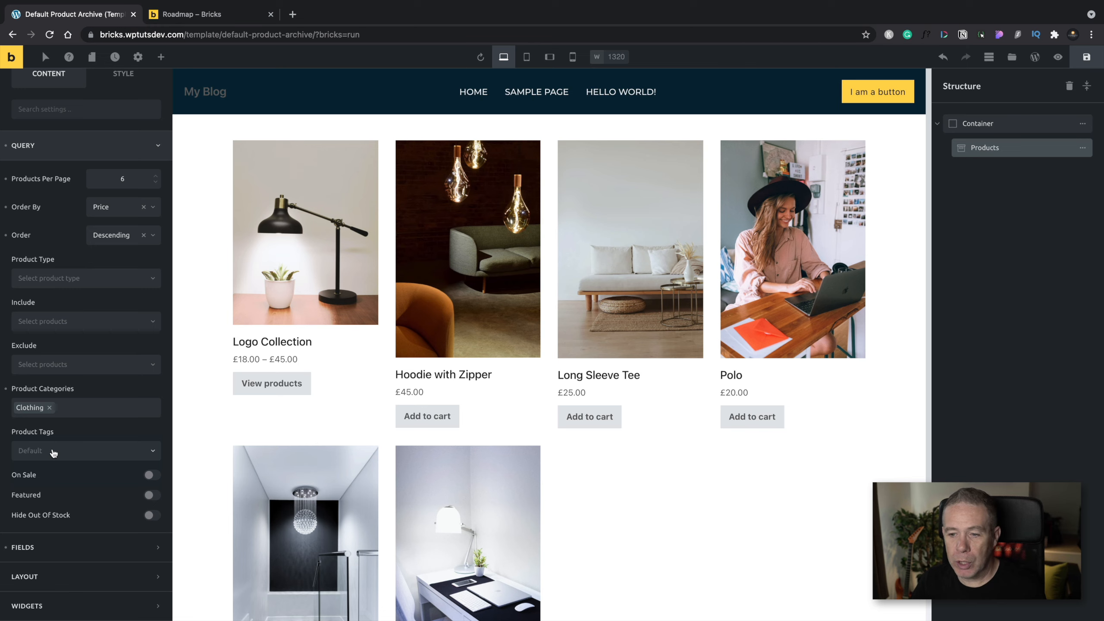
Try filtering the product query by the Music category, removing Clothing, and clear the category filter completely
left_click(64, 407)
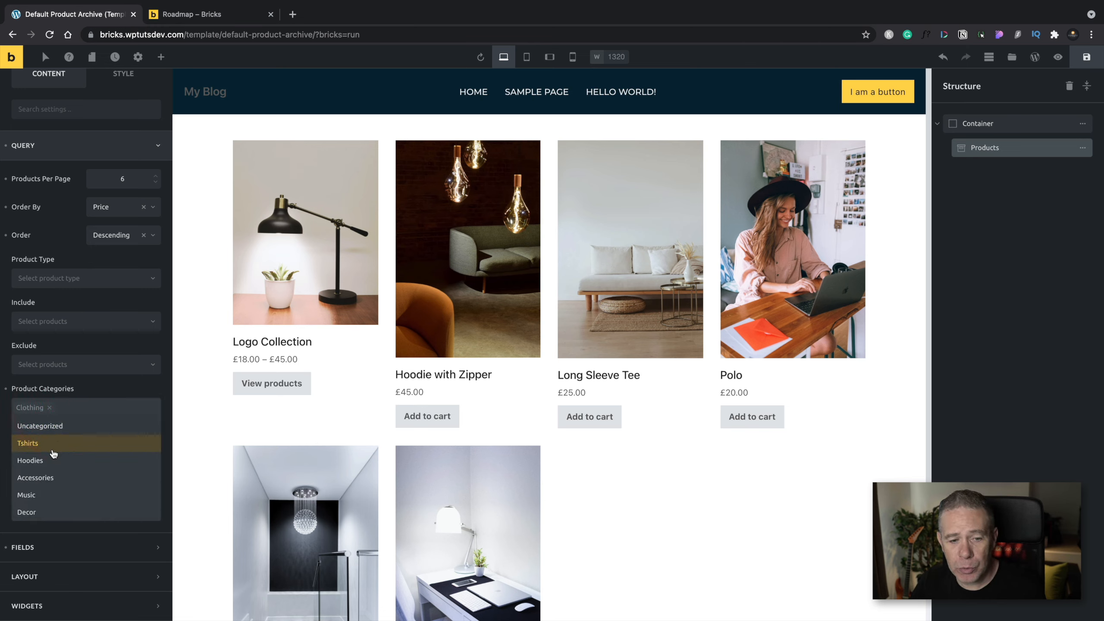
left_click(50, 495)
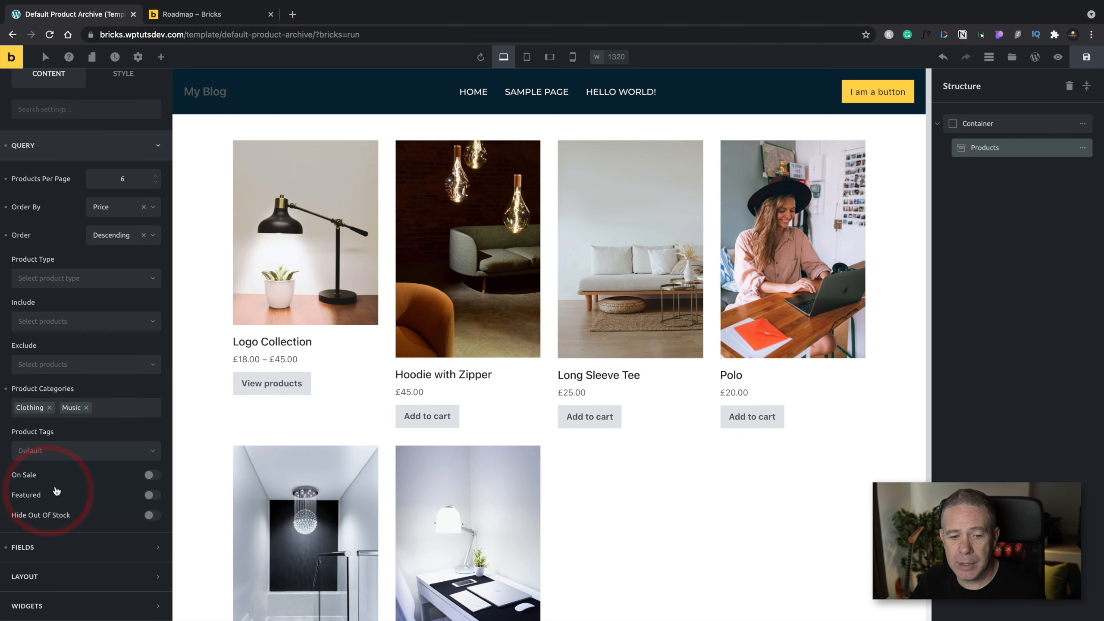
left_click(49, 408)
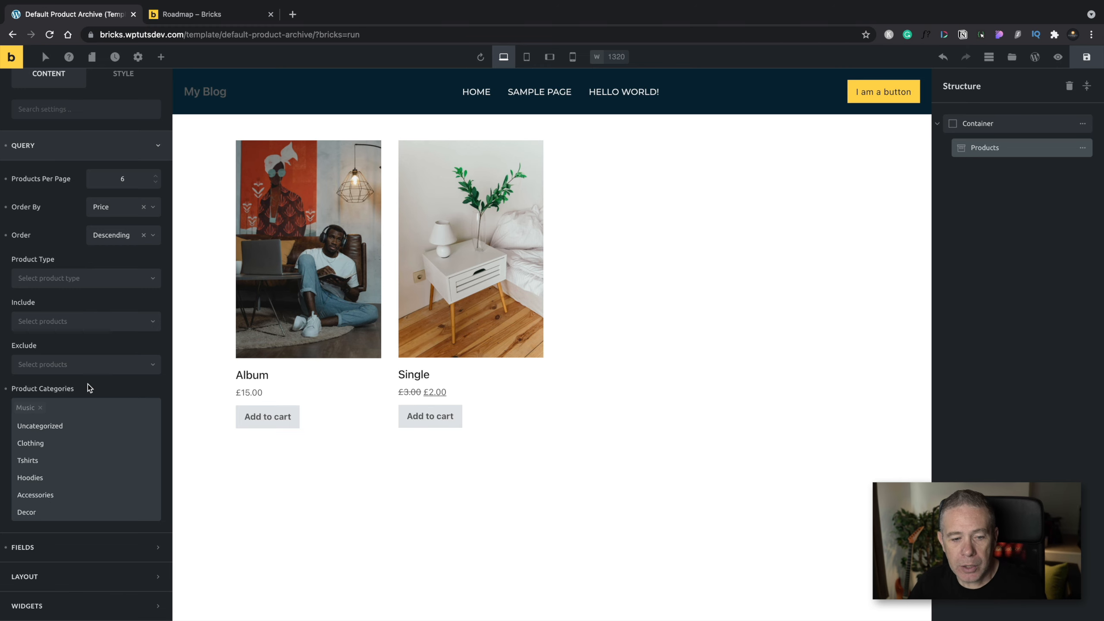
left_click(40, 408)
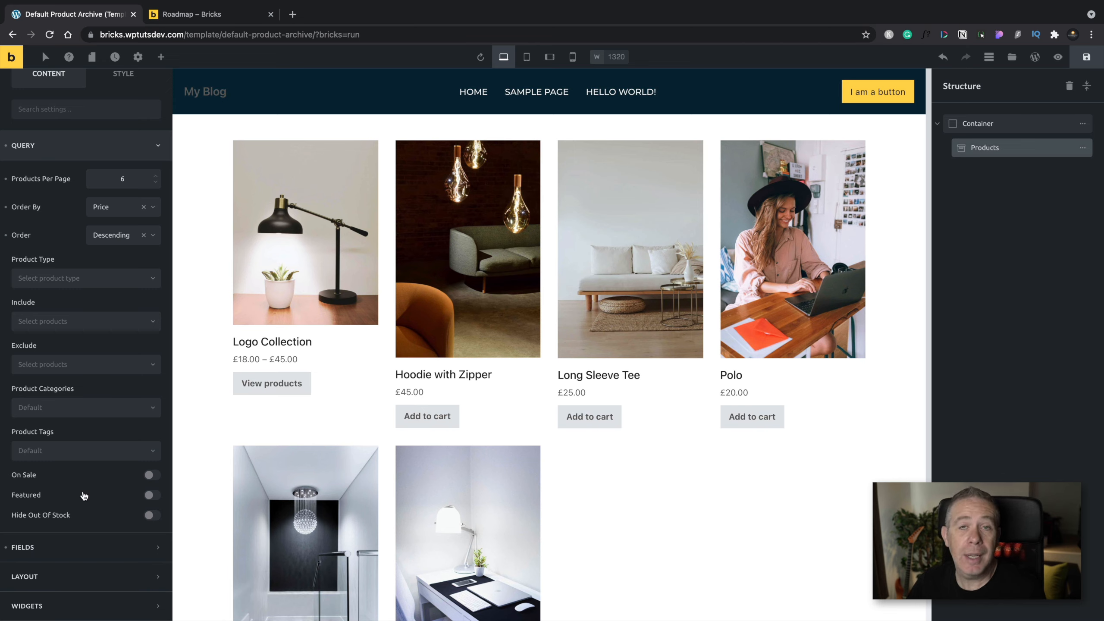
Try the Featured and On Sale filters separately and together on the product query, and switch both off again
left_click(152, 495)
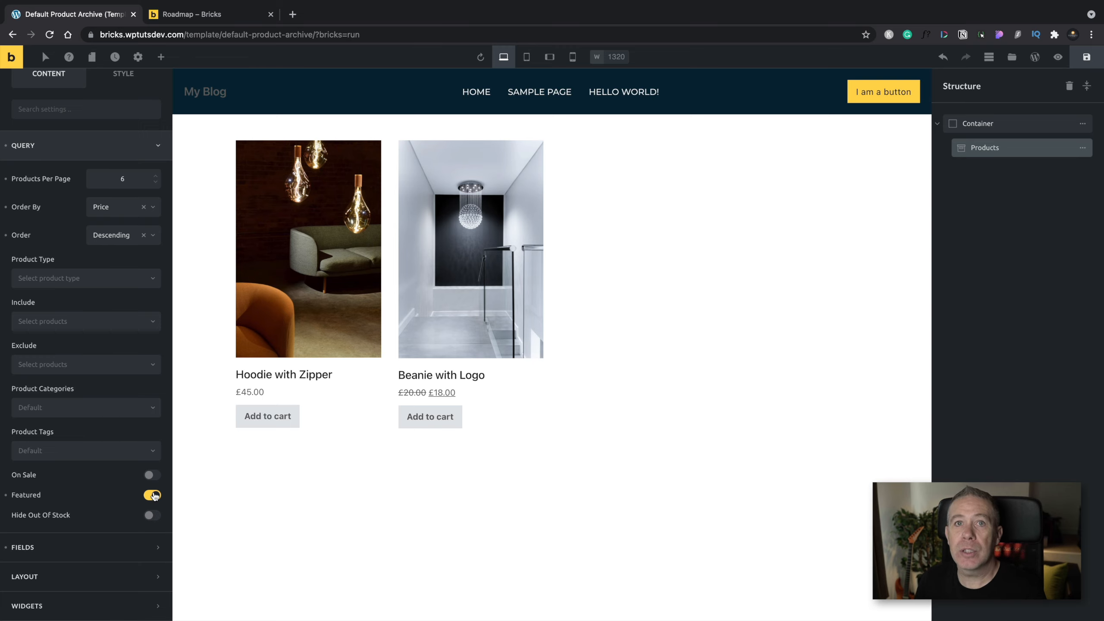
left_click(150, 495)
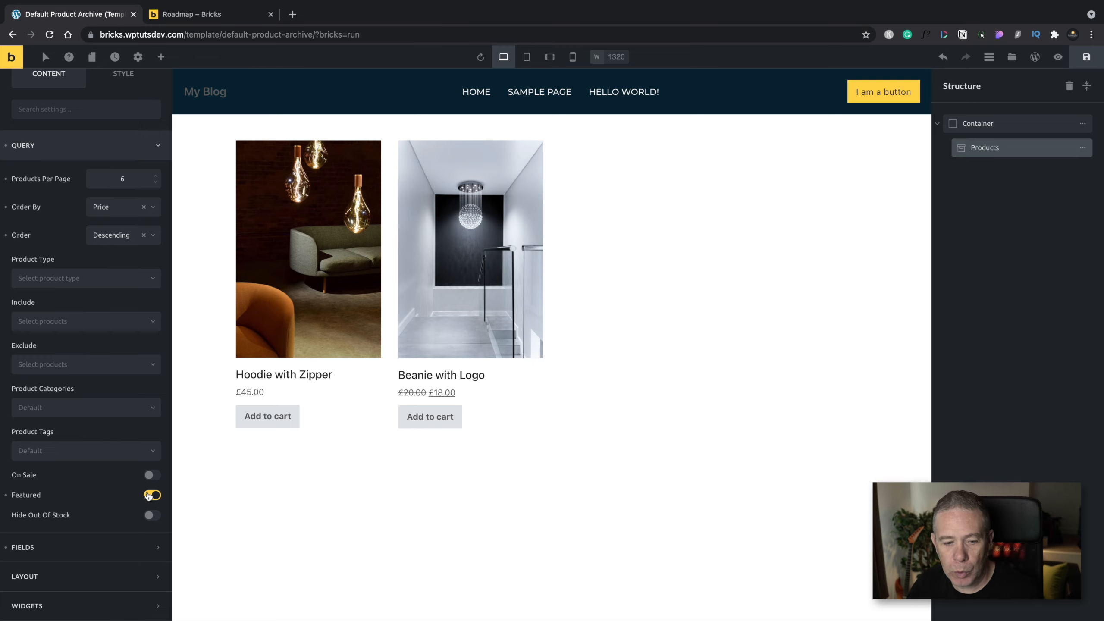
left_click(152, 475)
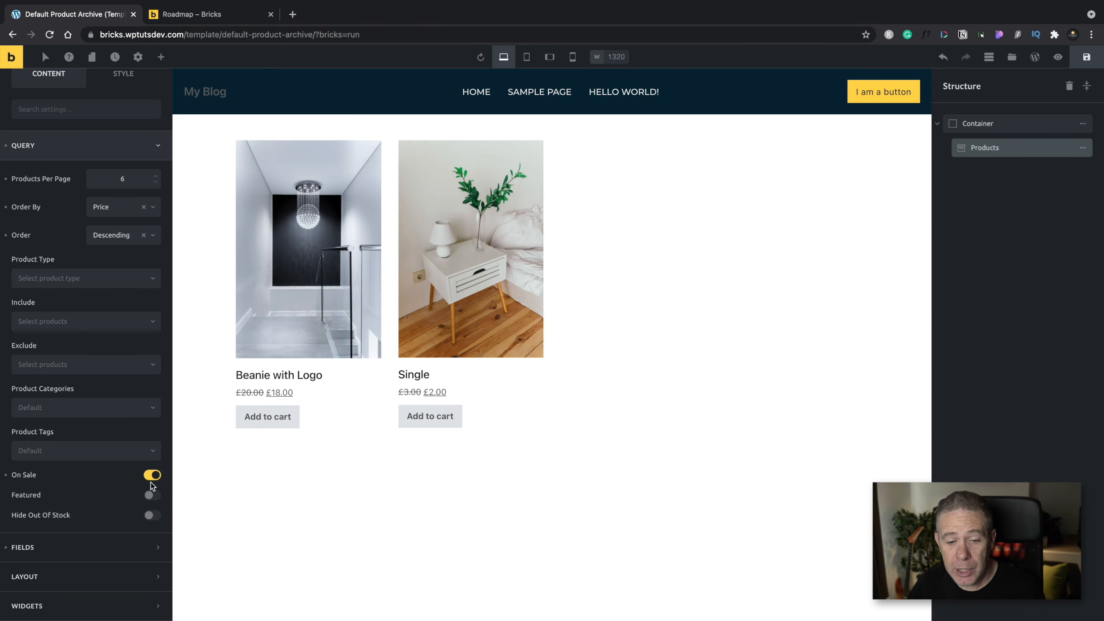
left_click(153, 496)
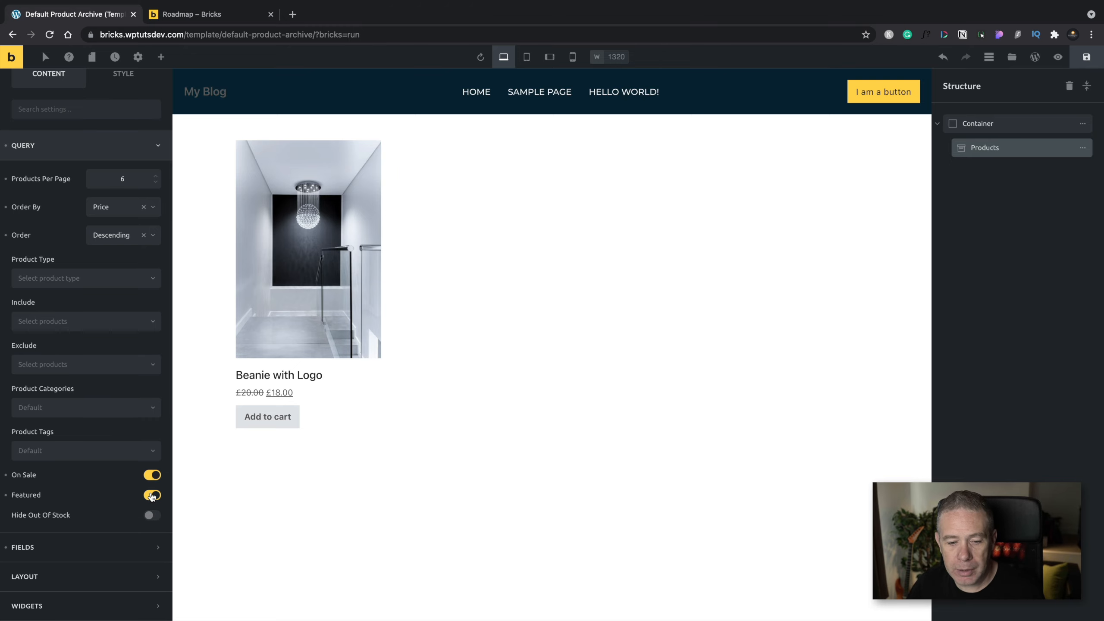
left_click(150, 495)
left_click(149, 475)
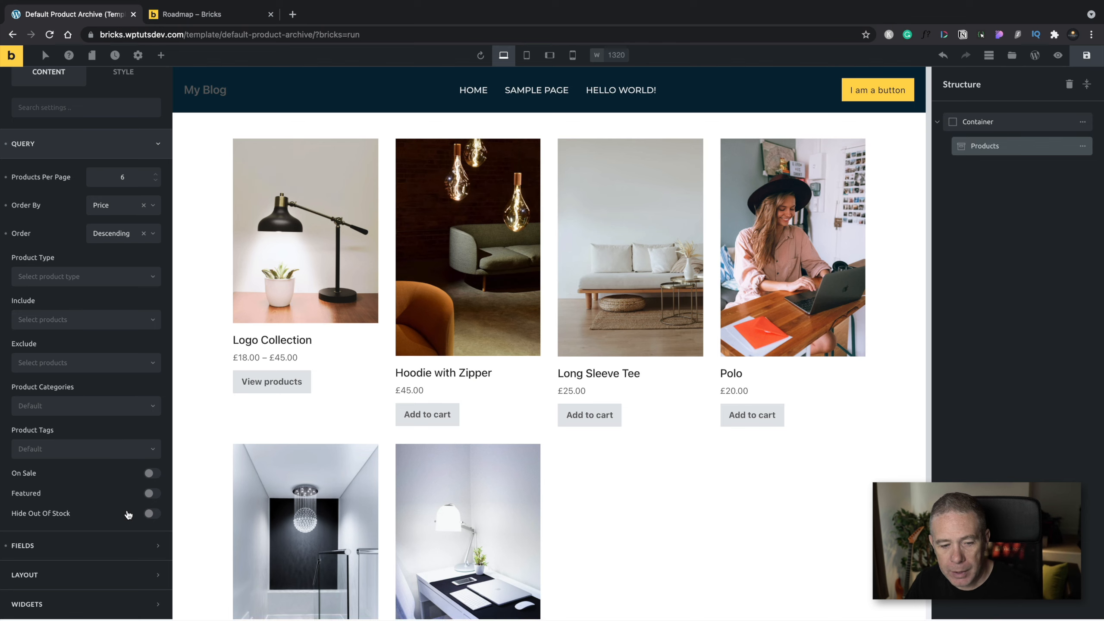
Try placing the post title field above the featured image, review the title's settings, and restore the original field order
left_click(62, 549)
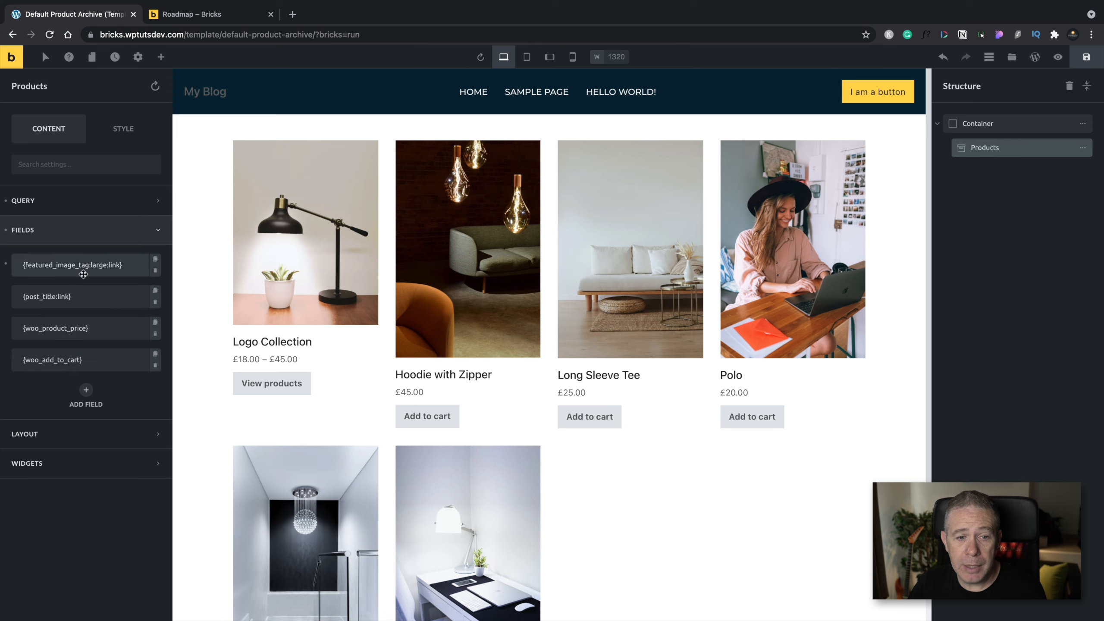
left_click_drag(83, 264, 89, 292)
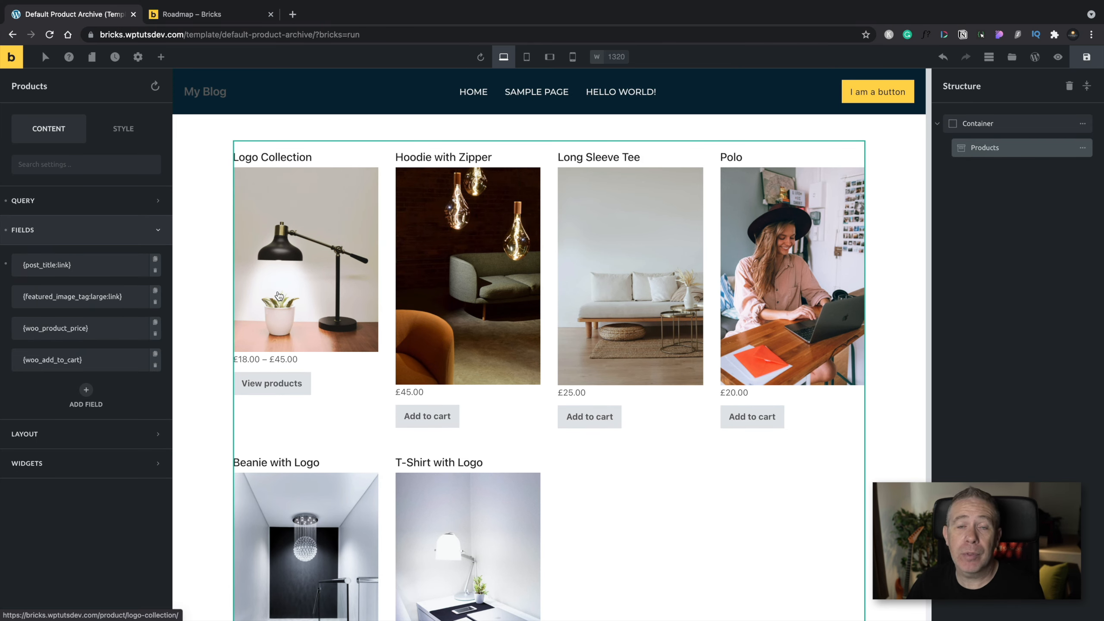
left_click(68, 265)
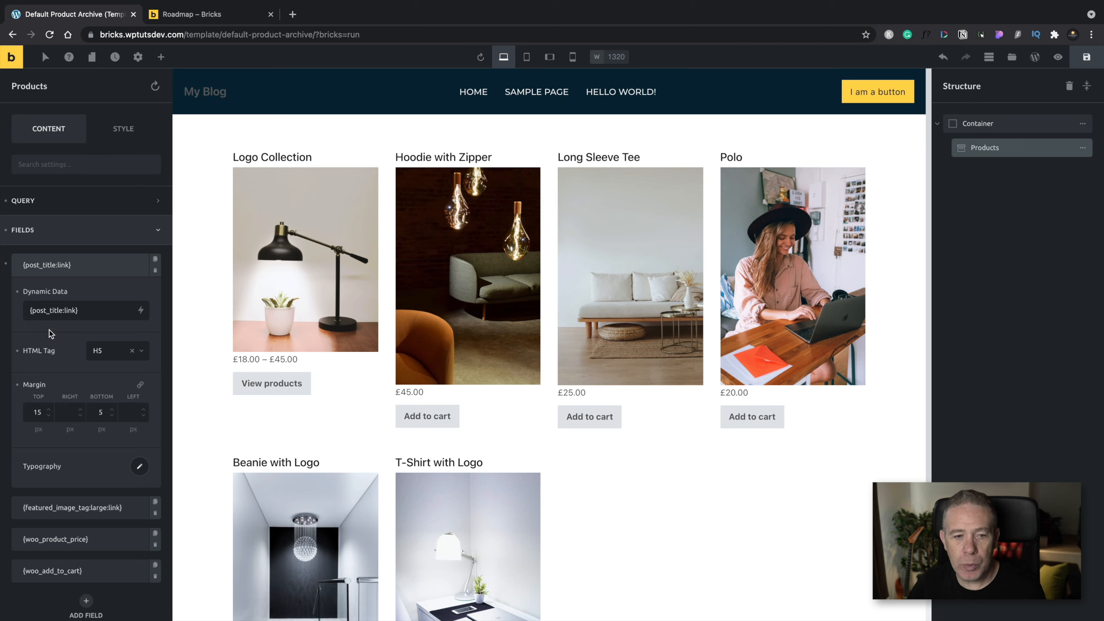
left_click(83, 265)
left_click_drag(84, 264, 82, 299)
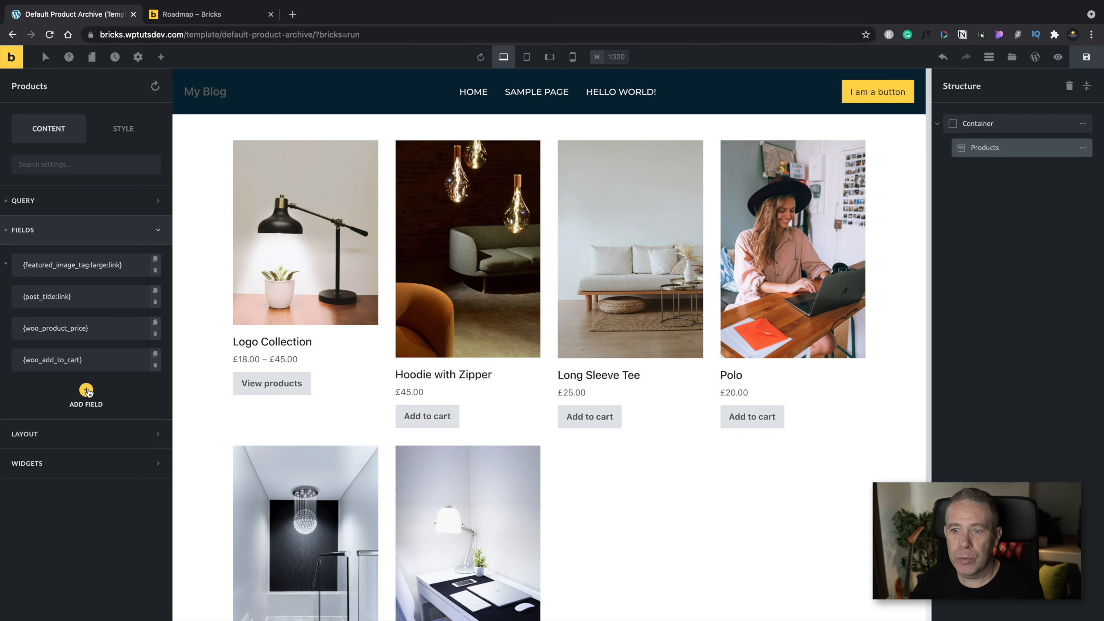
Add an extra product field, browse the dynamic data tags available for it, and delete that field again
left_click(89, 391)
scroll(89, 437, "down", 2)
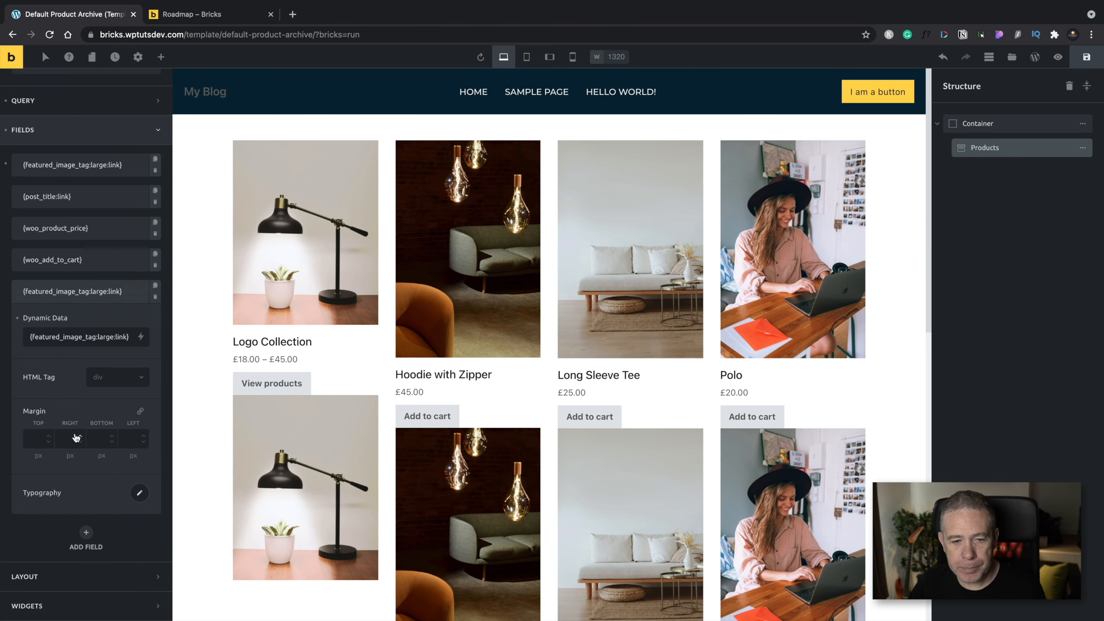
left_click(142, 338)
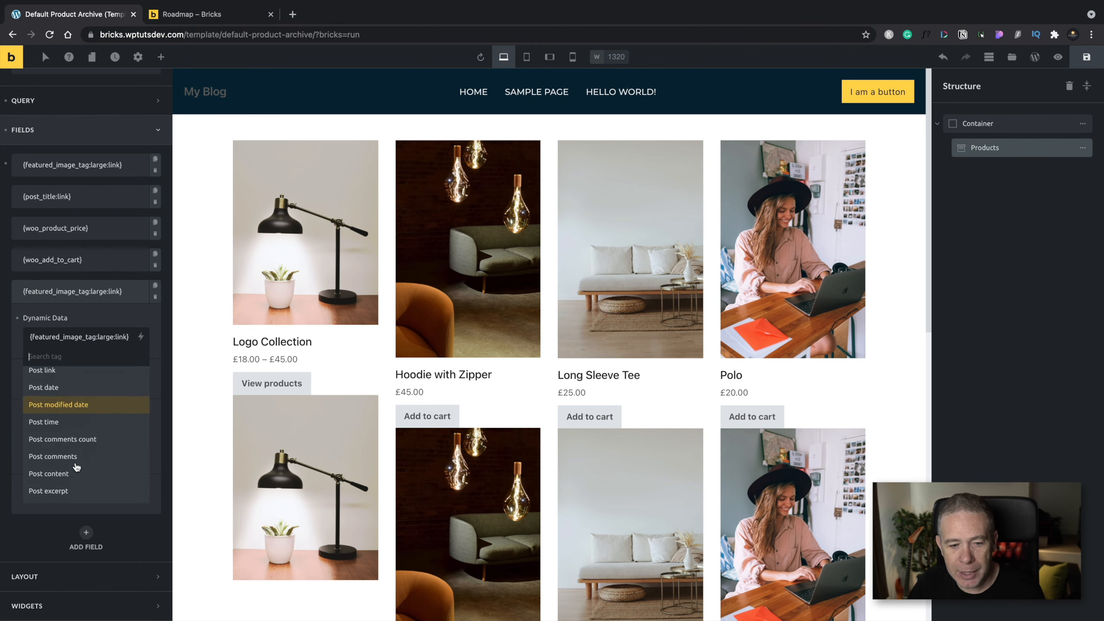
scroll(76, 467, "down", 5)
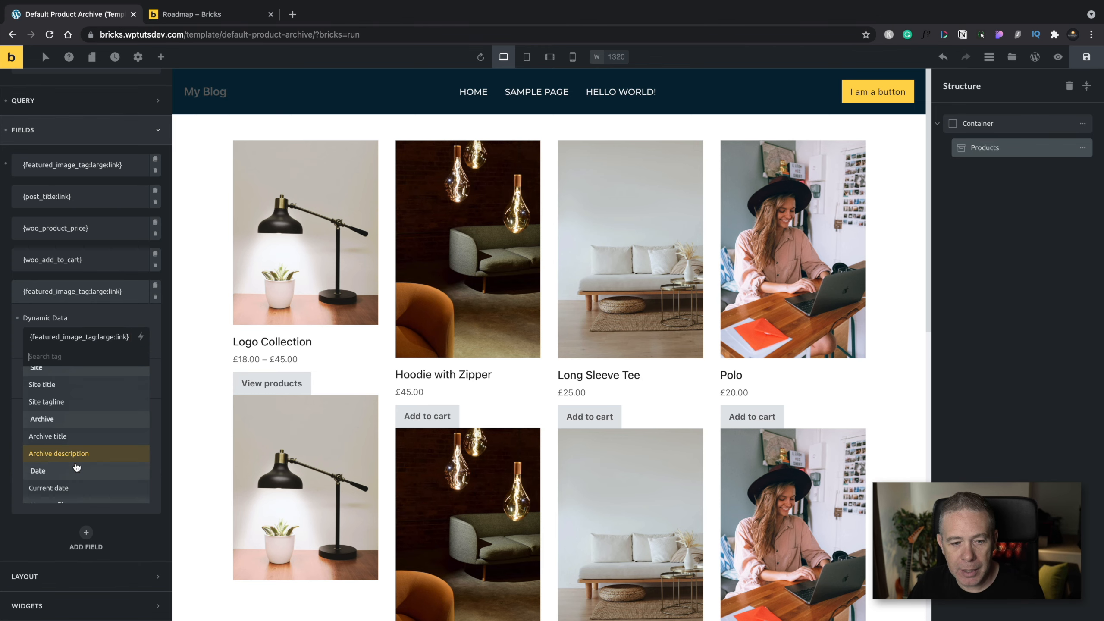
scroll(77, 467, "down", 8)
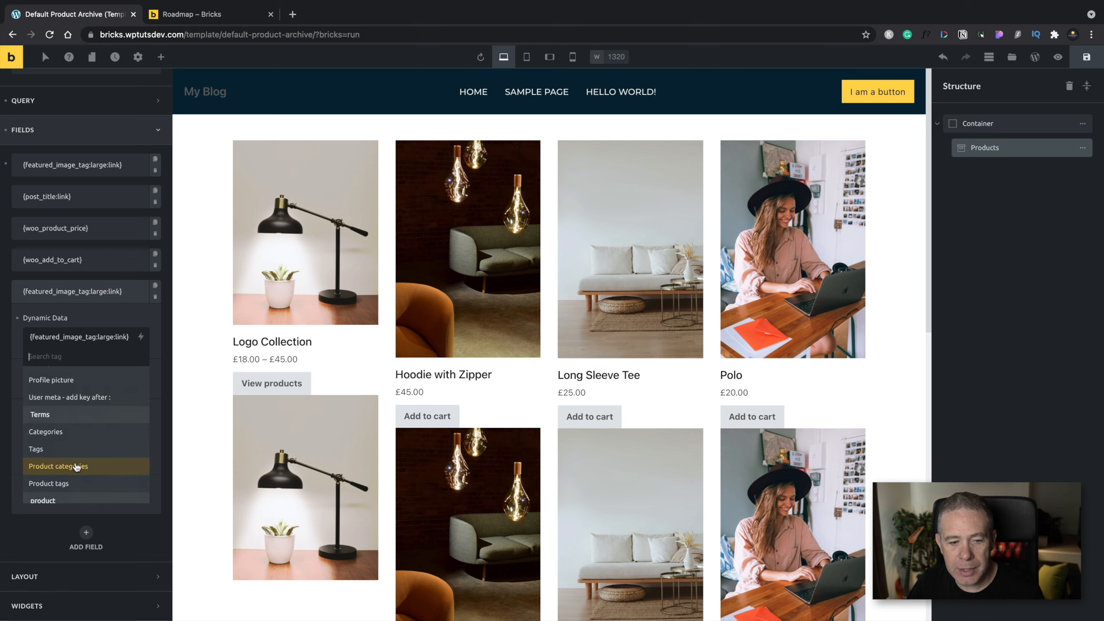
scroll(76, 467, "down", 3)
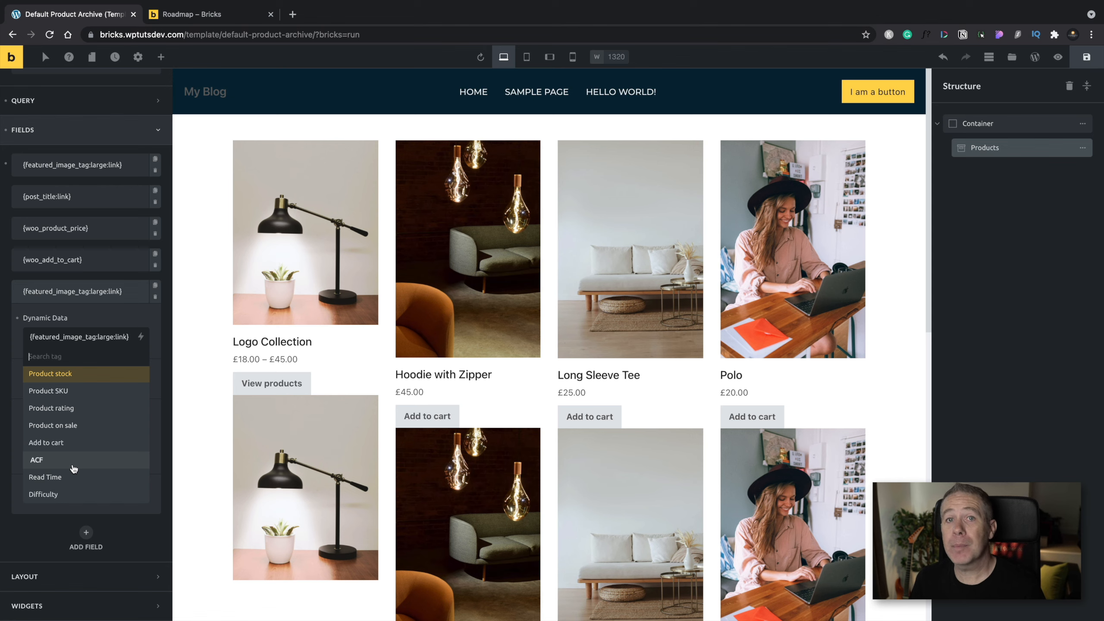
key("ctrl+s")
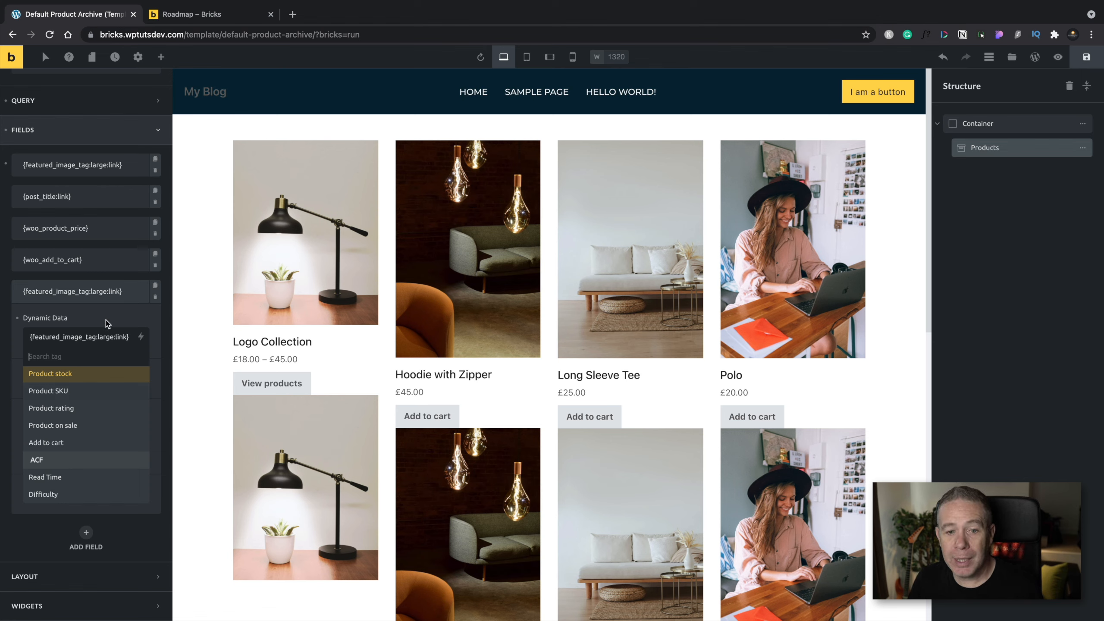
left_click(156, 298)
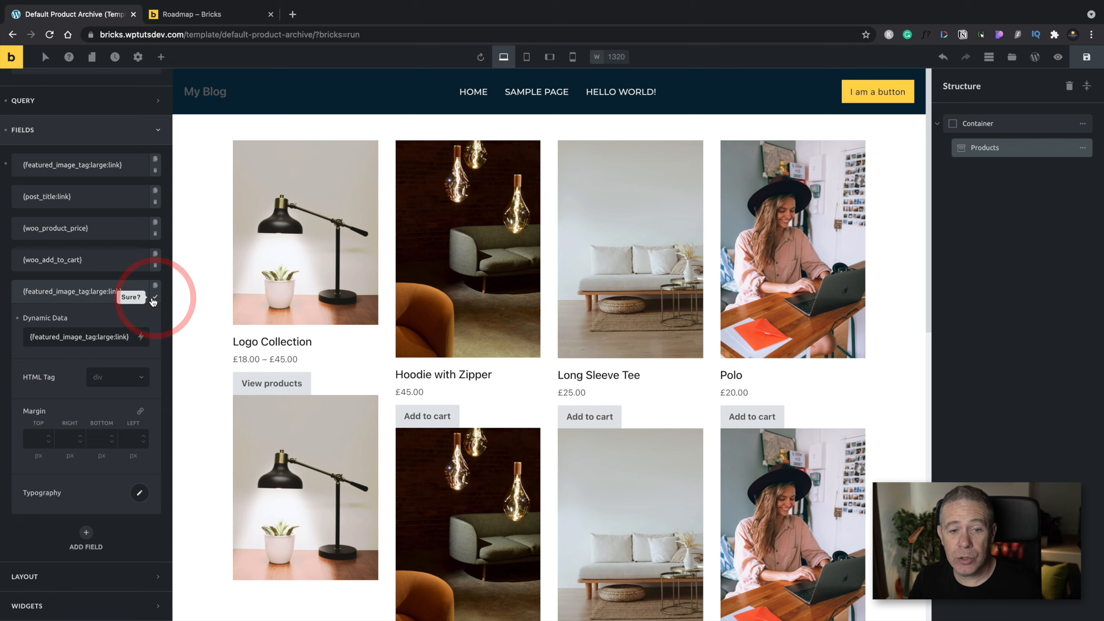
left_click(155, 298)
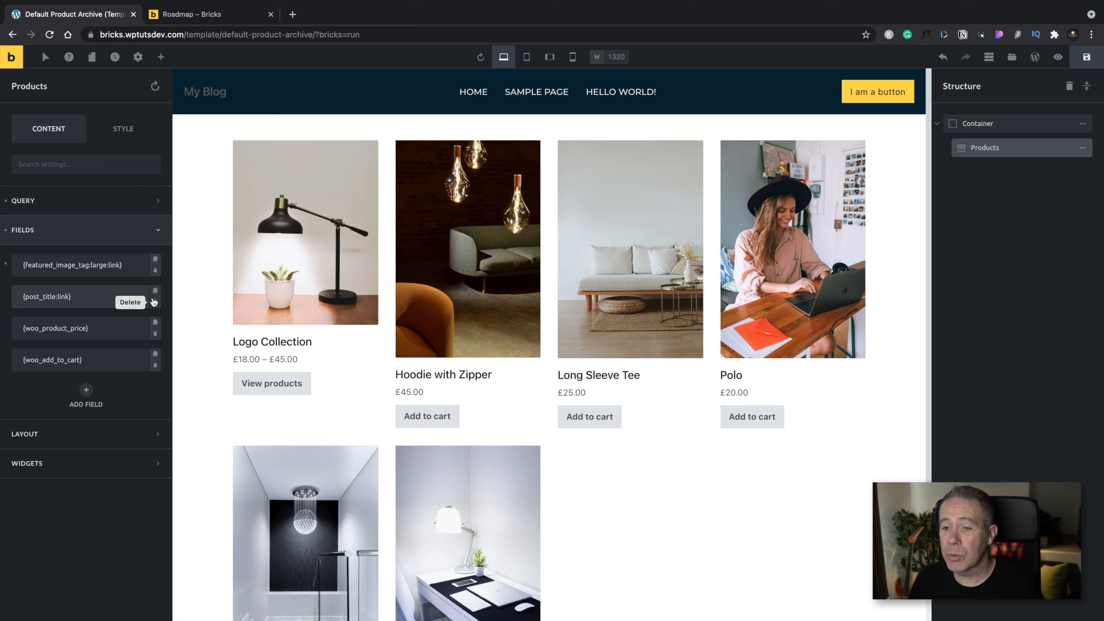
Set the product grid layout to 2 columns and check the result in the page preview
left_click(74, 442)
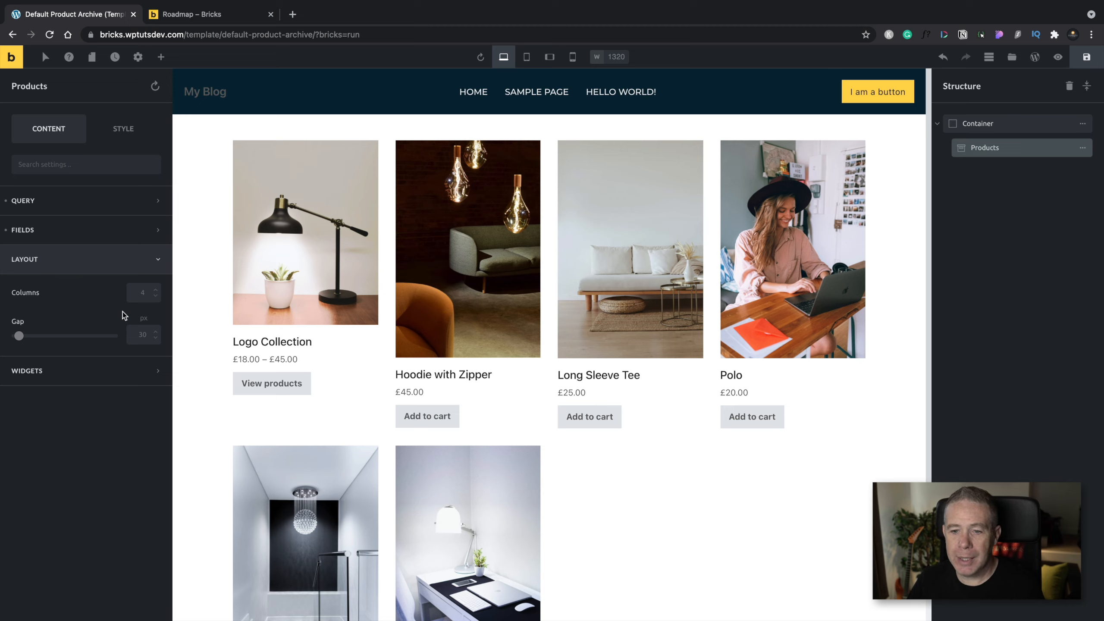
left_click(156, 296)
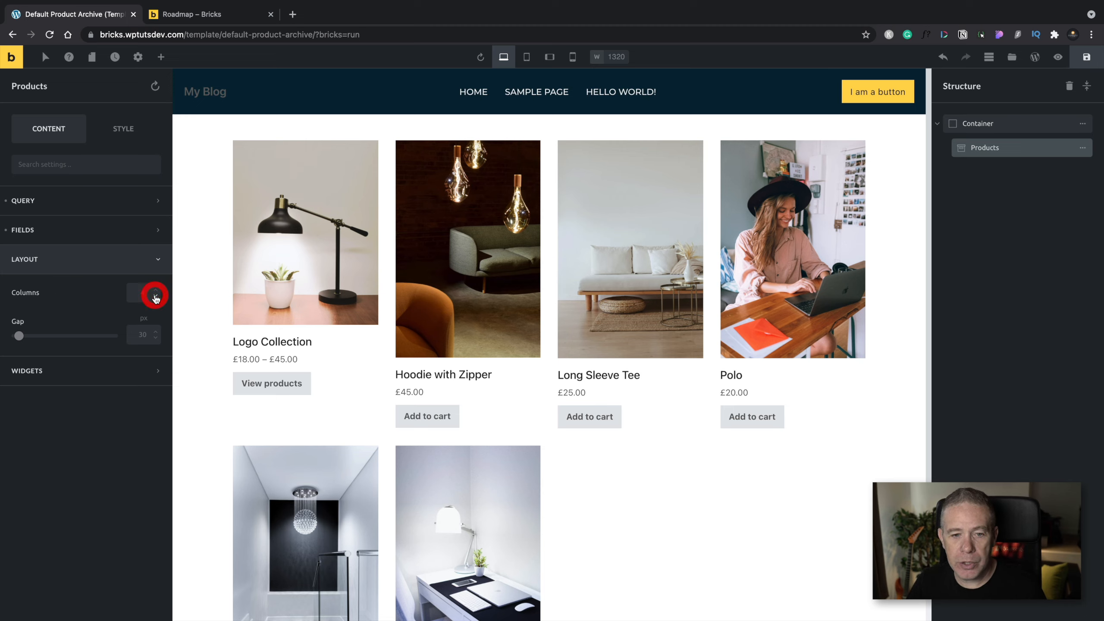
left_click(156, 296)
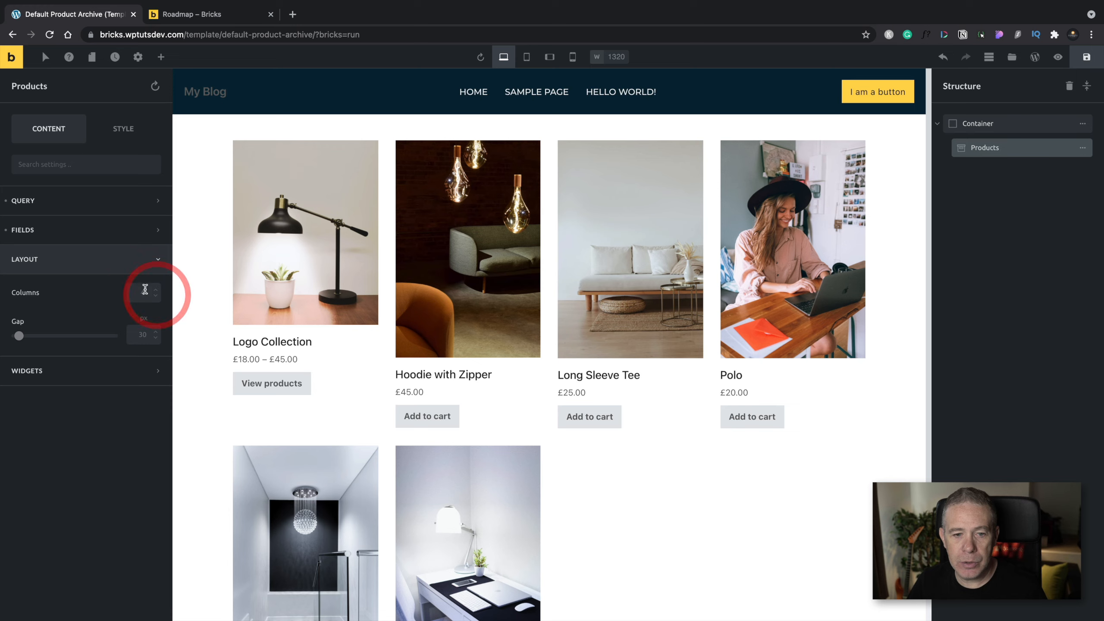
left_click(130, 292)
type("2")
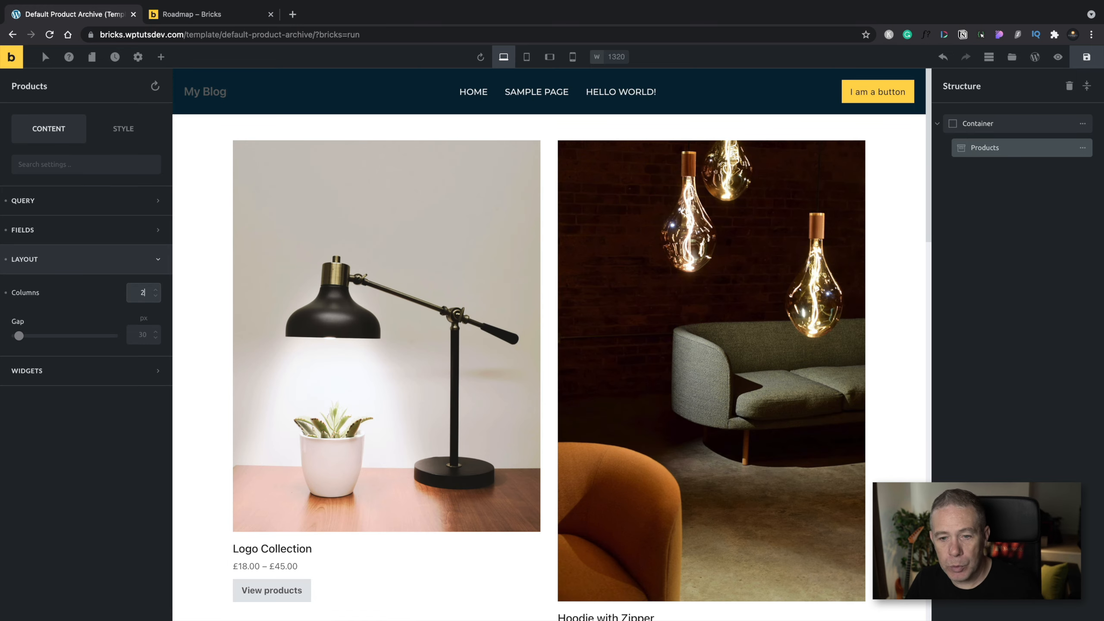
scroll(310, 495, "down", 12)
scroll(310, 495, "down", 5)
scroll(310, 495, "up", 8)
scroll(311, 495, "up", 2)
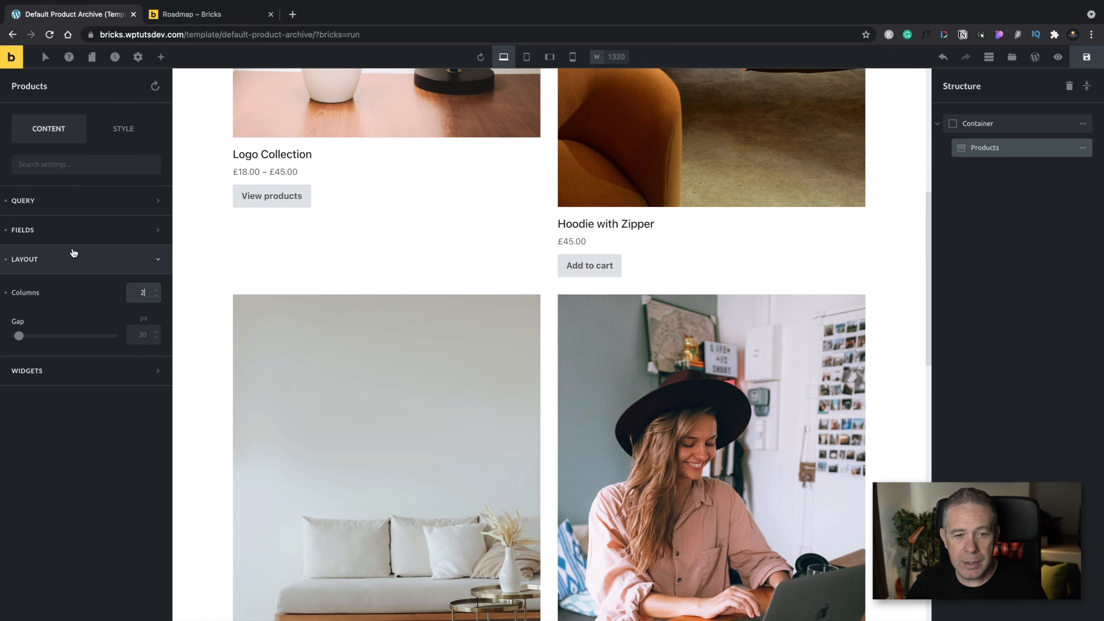
Recheck the query settings and set the product grid layout to 3 columns
left_click(71, 210)
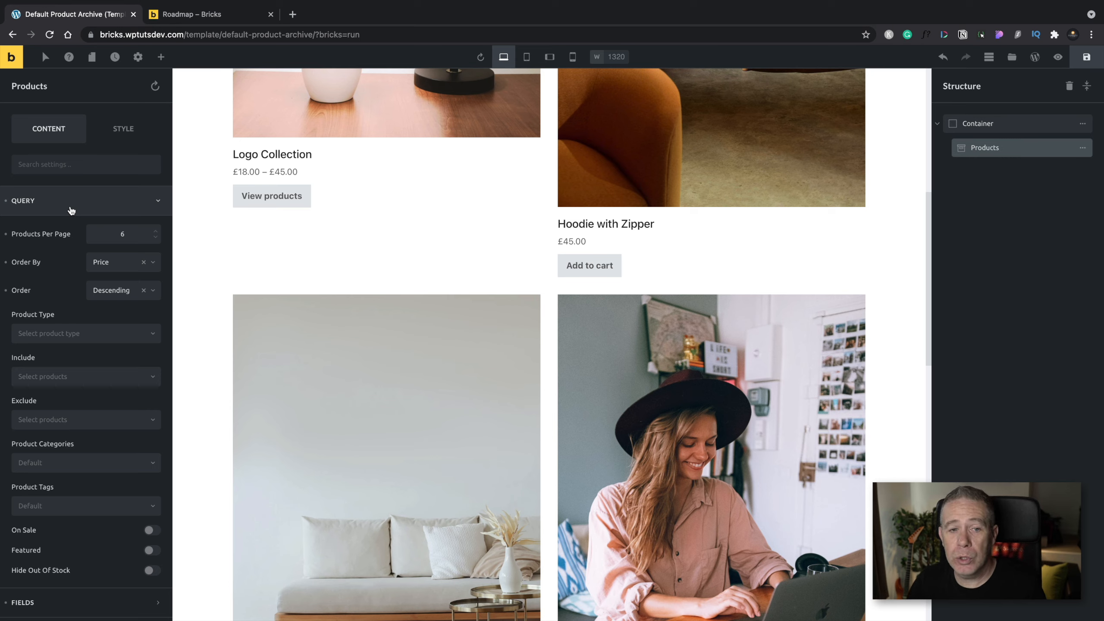
left_click(70, 210)
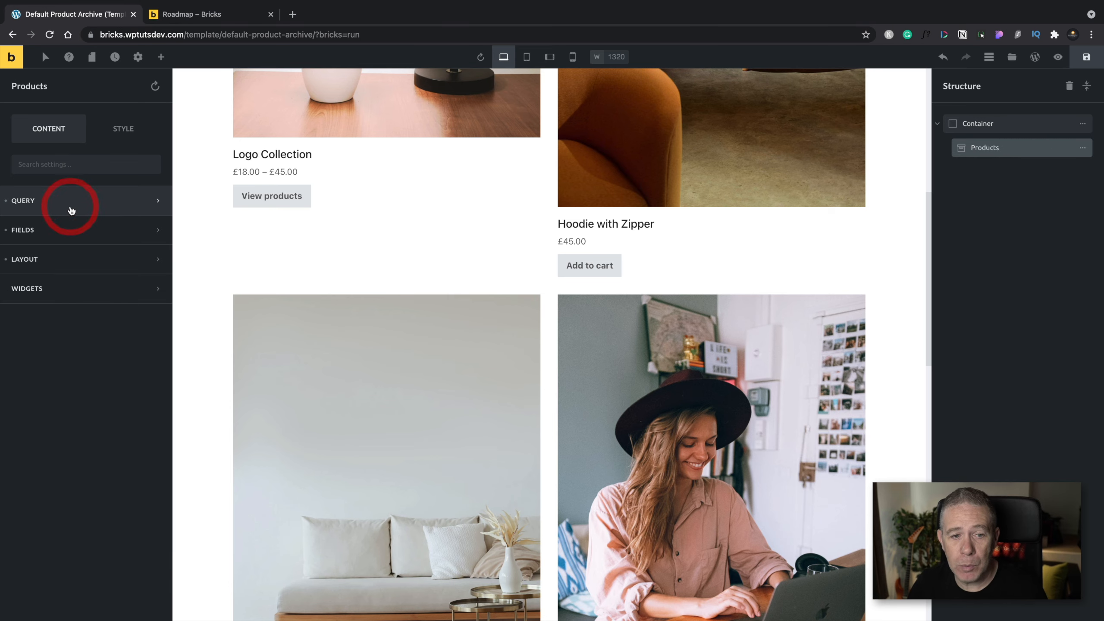
left_click(40, 261)
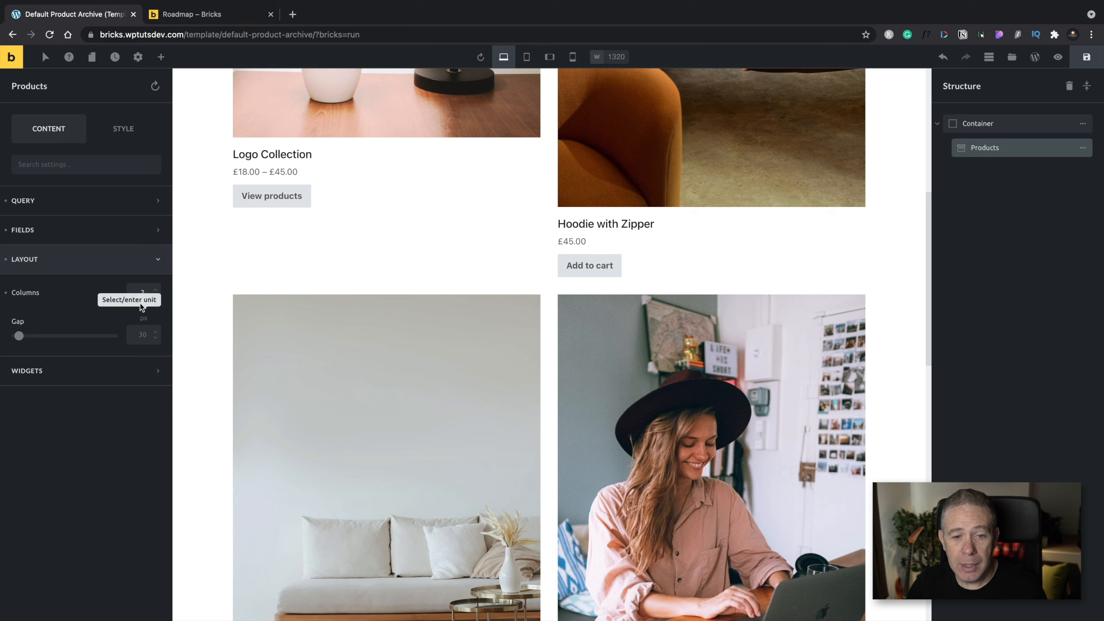
left_click(155, 291)
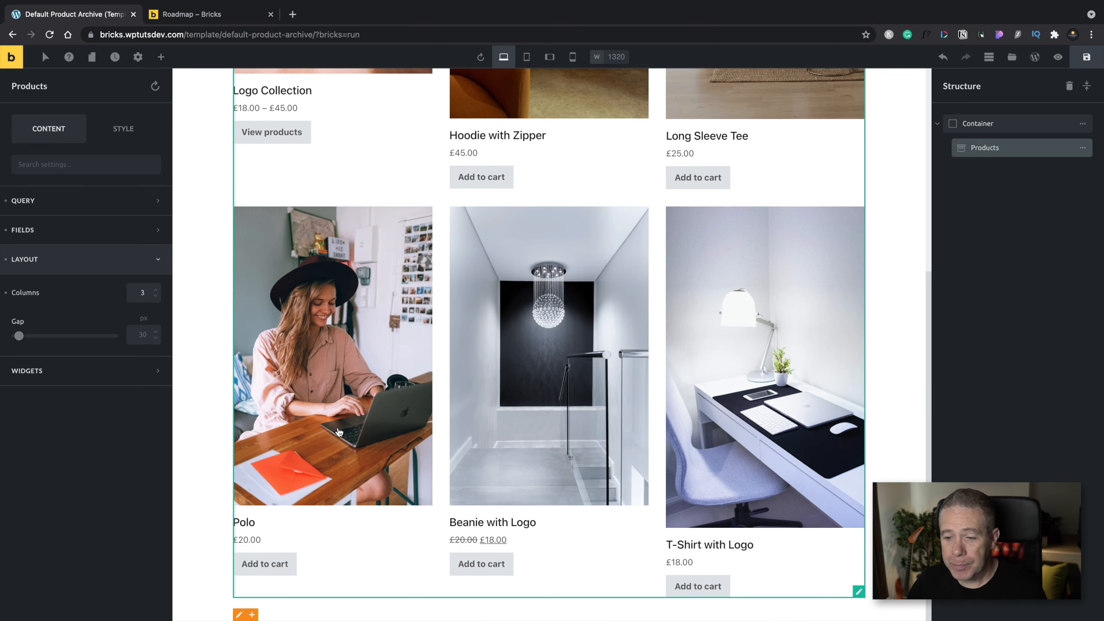
scroll(340, 431, "up", 5)
scroll(340, 431, "down", 3)
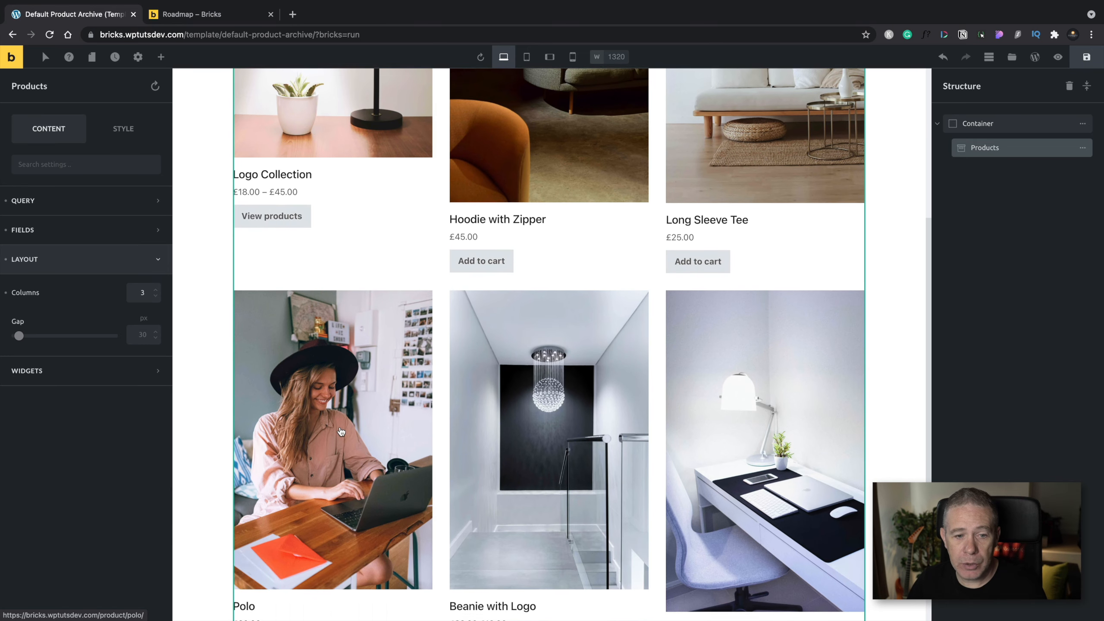
Reduce the gap between the grid's products to 18 px and review the available gap units, keeping px
mouse_move(21, 341)
left_mouse_down()
mouse_move(33, 338)
mouse_move(17, 337)
left_mouse_up()
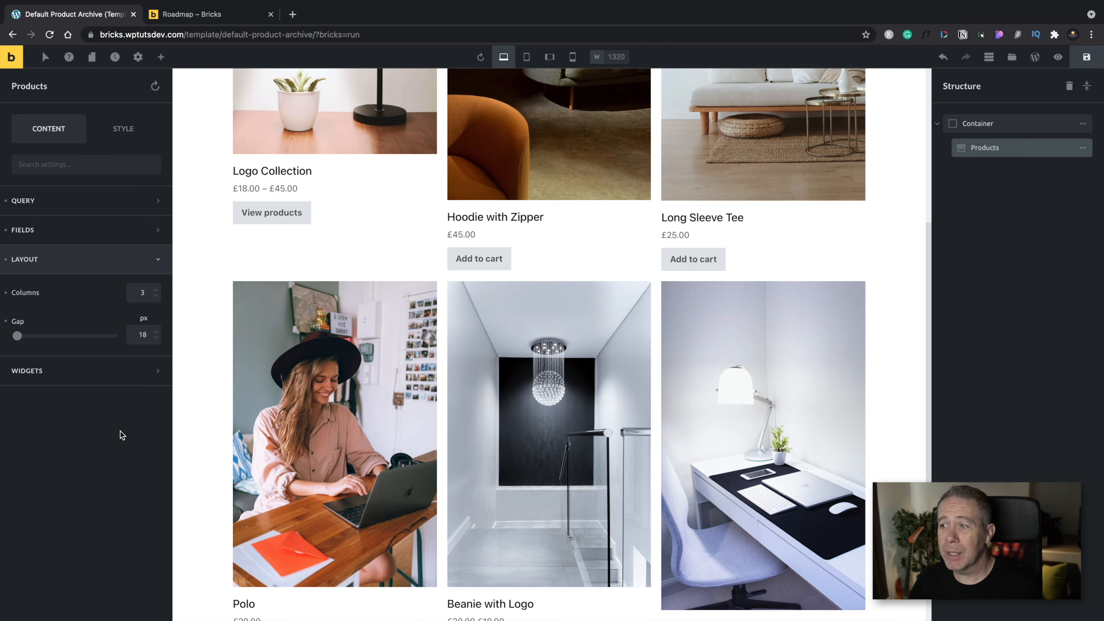
left_click(146, 319)
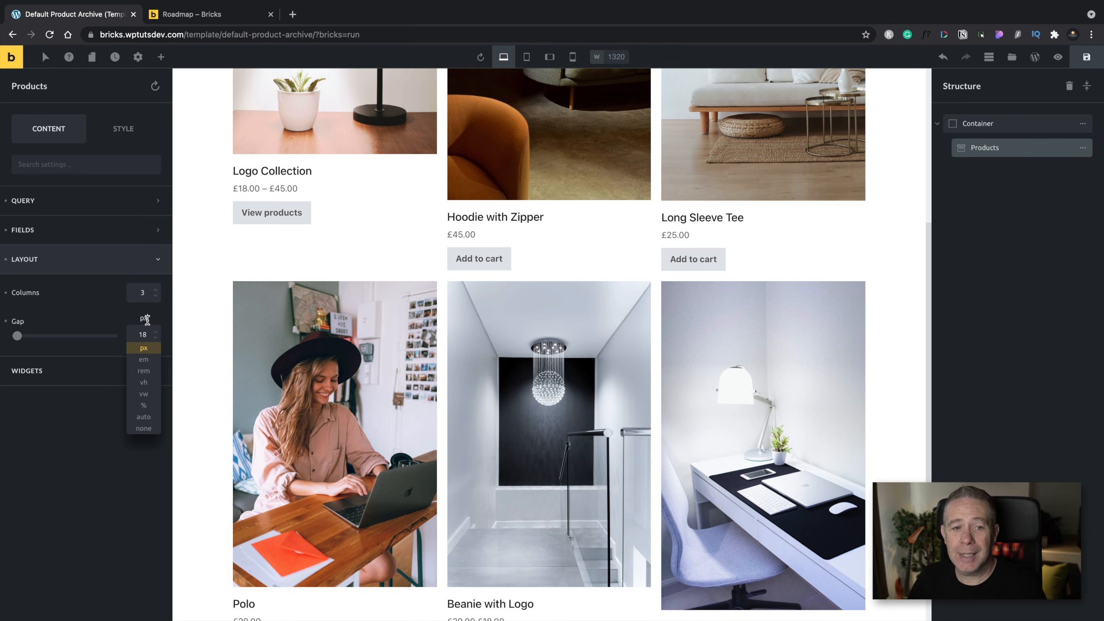
left_click(96, 450)
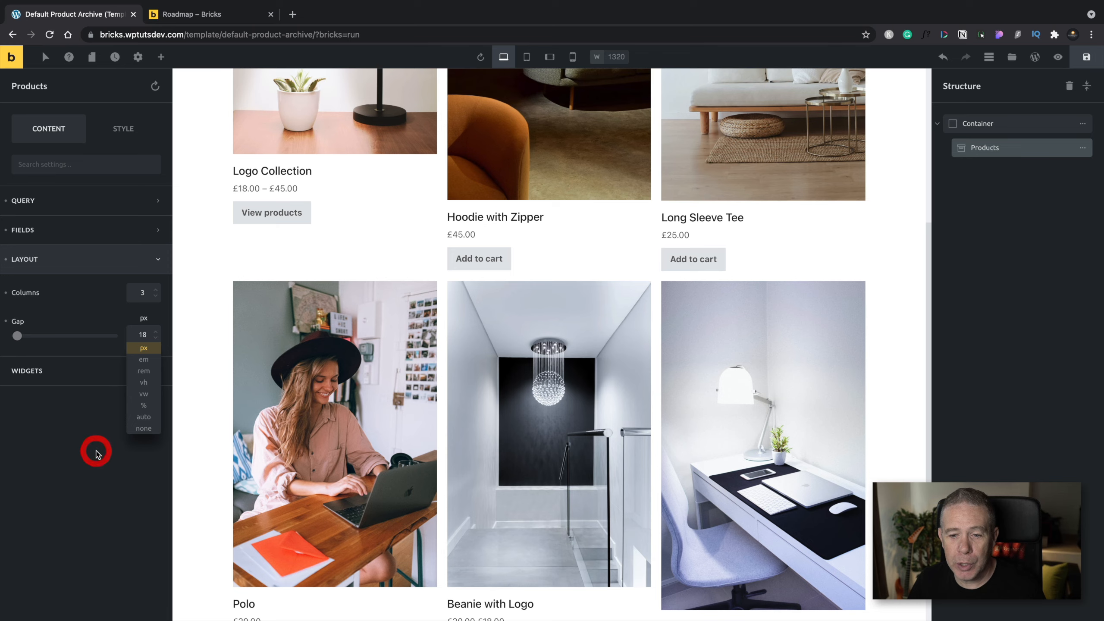
Show Pagination, Result Count and Order By before the product grid and check the sorting choices in the page preview
left_click(50, 371)
scroll(242, 457, "down", 2)
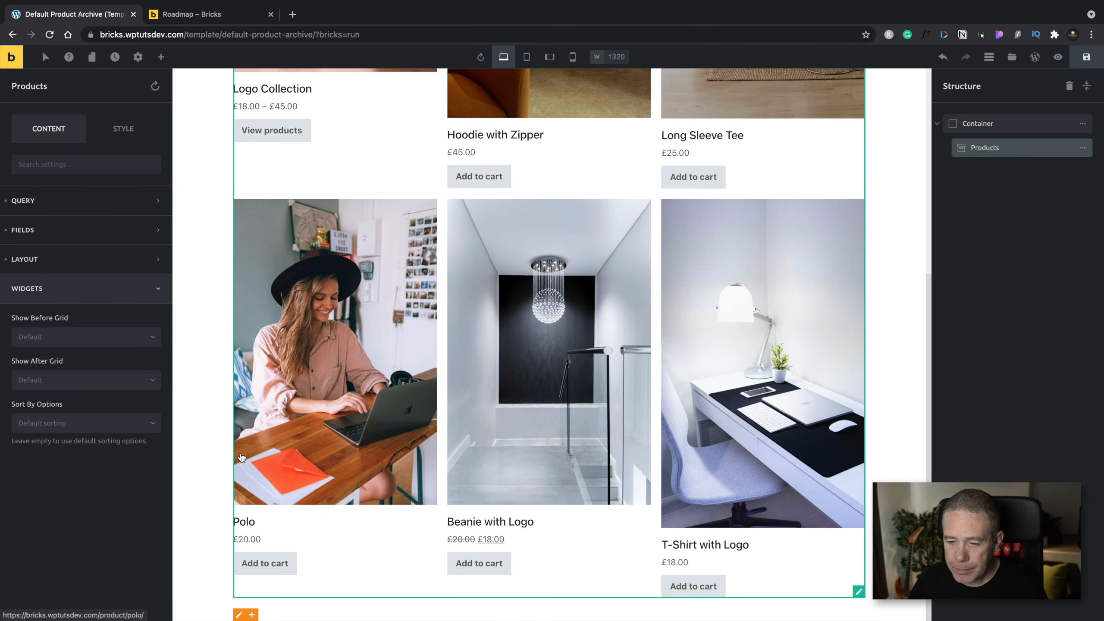
scroll(242, 457, "up", 8)
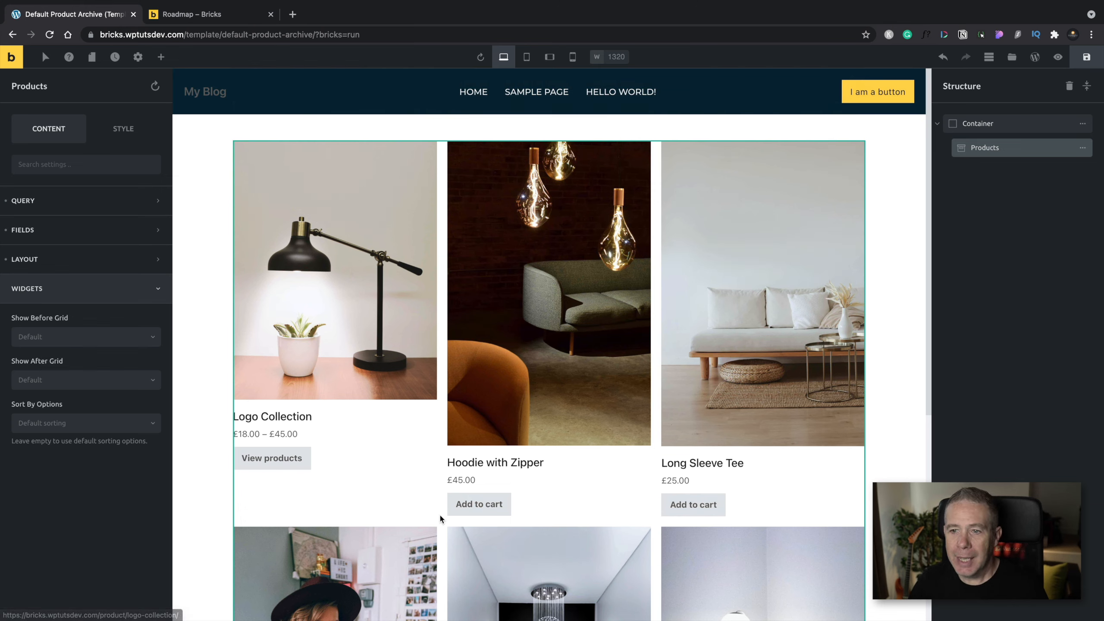
left_click(112, 339)
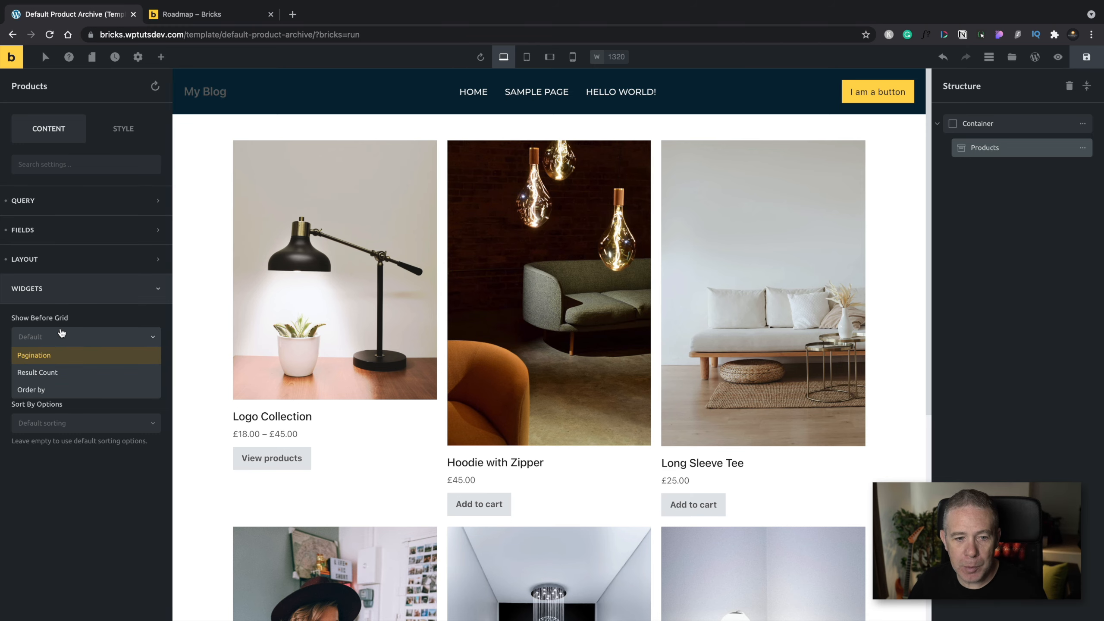
left_click(61, 355)
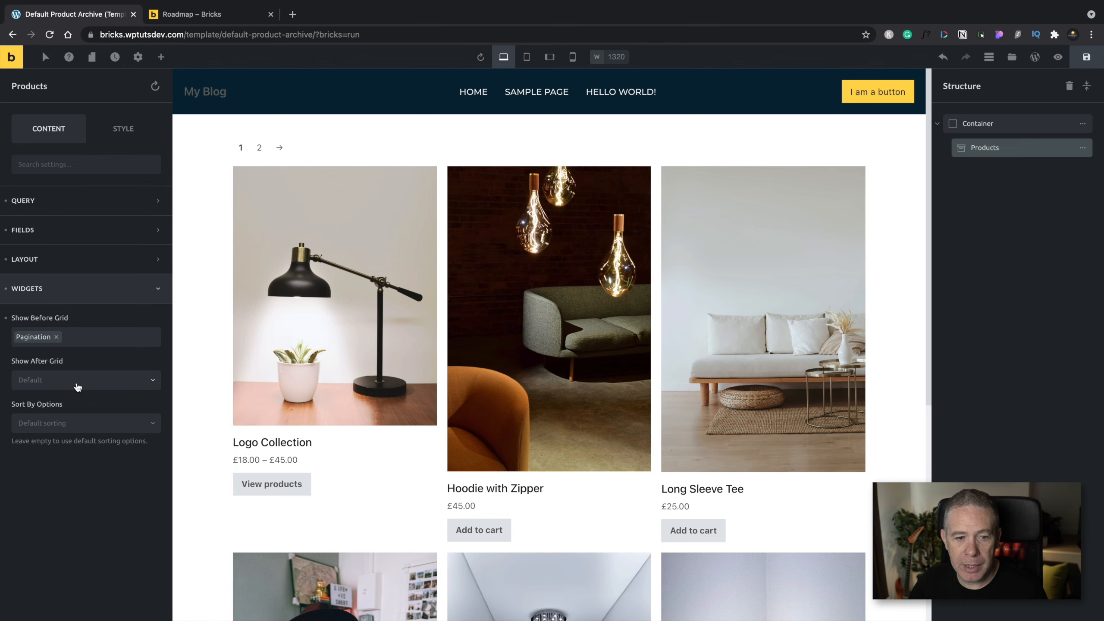
left_click(87, 337)
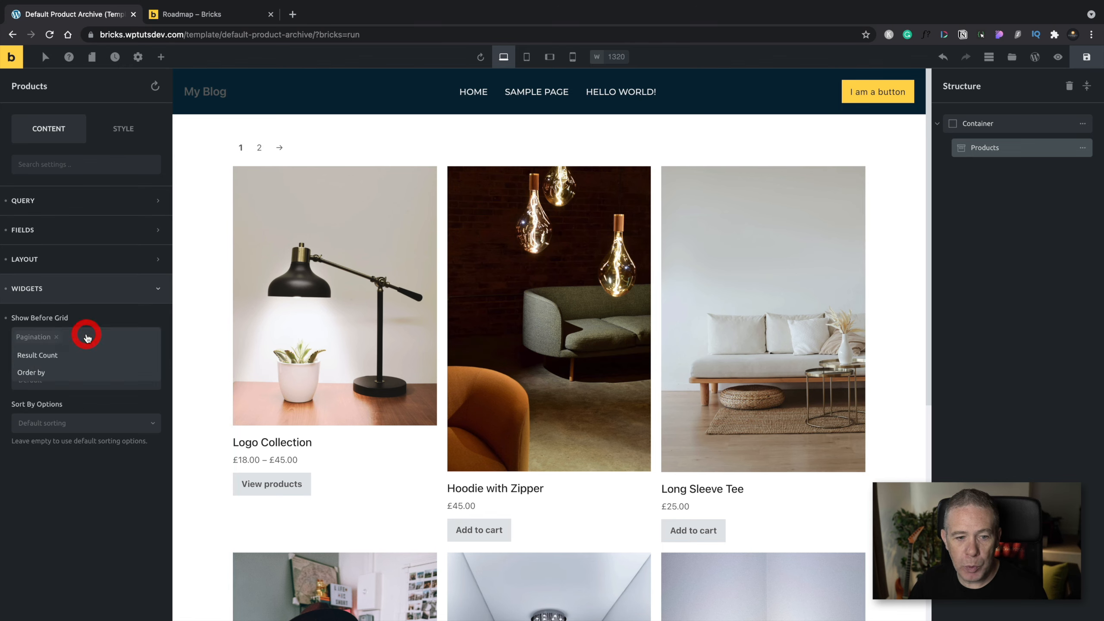
left_click(67, 358)
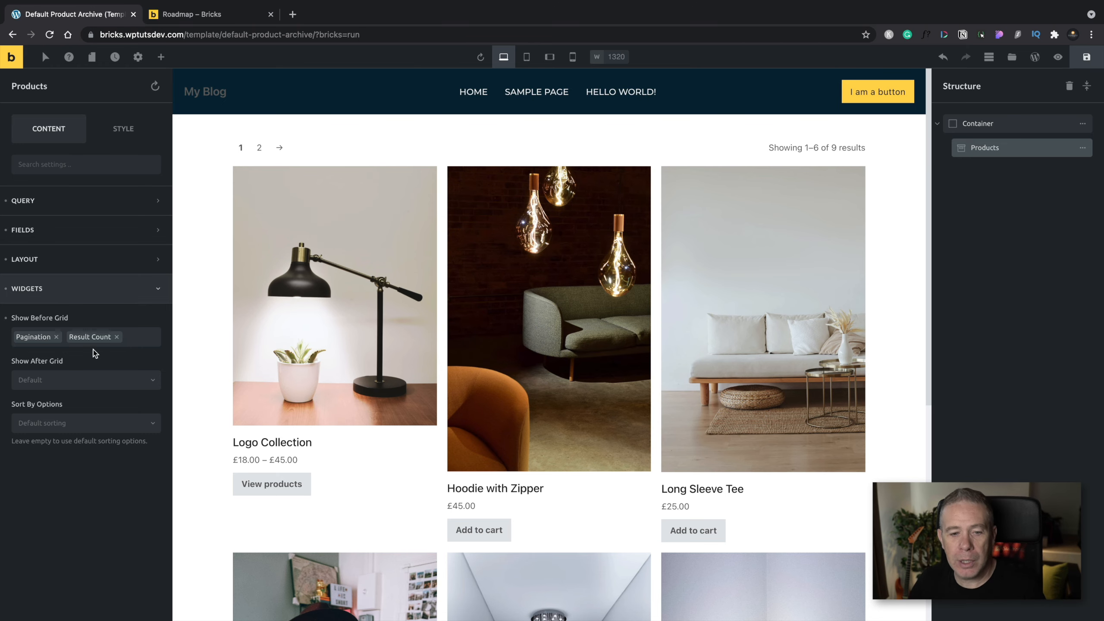
left_click(128, 339)
left_click(52, 362)
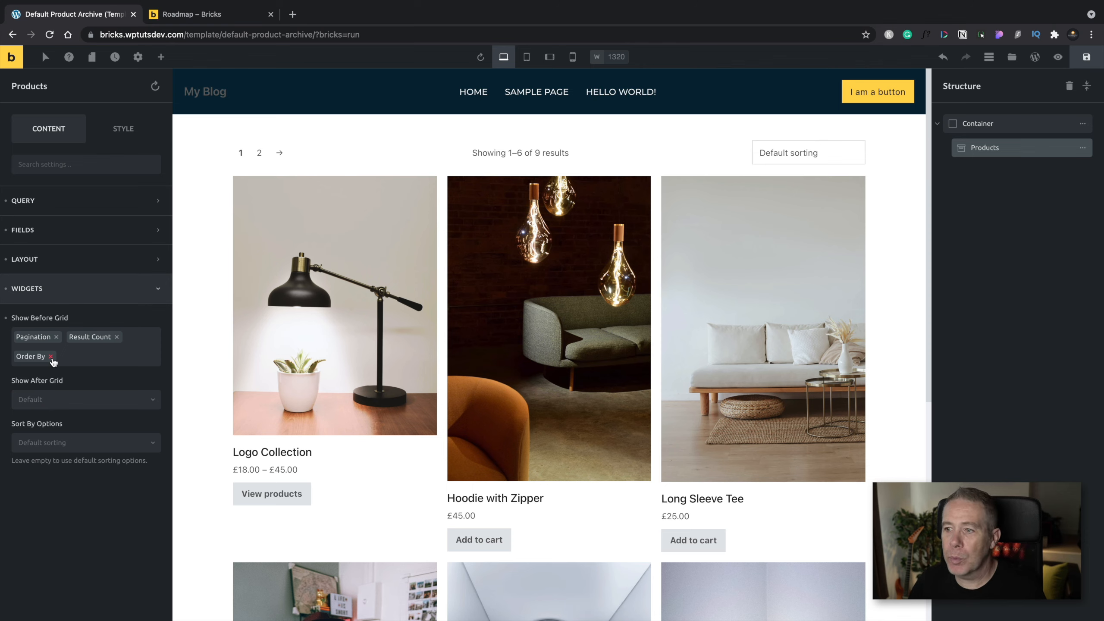
left_click(840, 153)
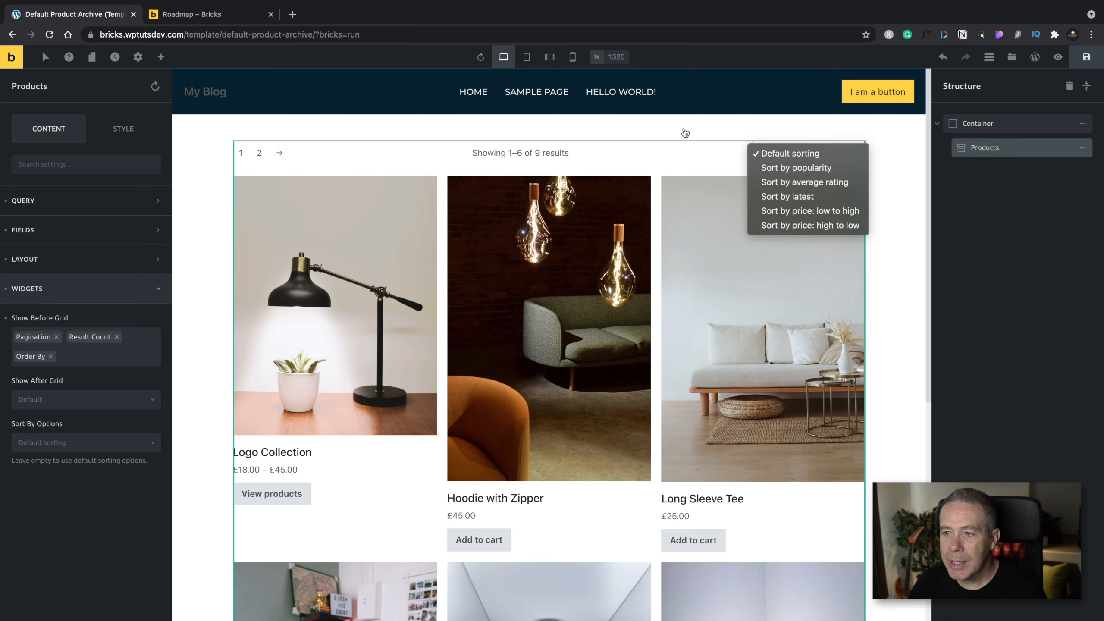
left_click(81, 553)
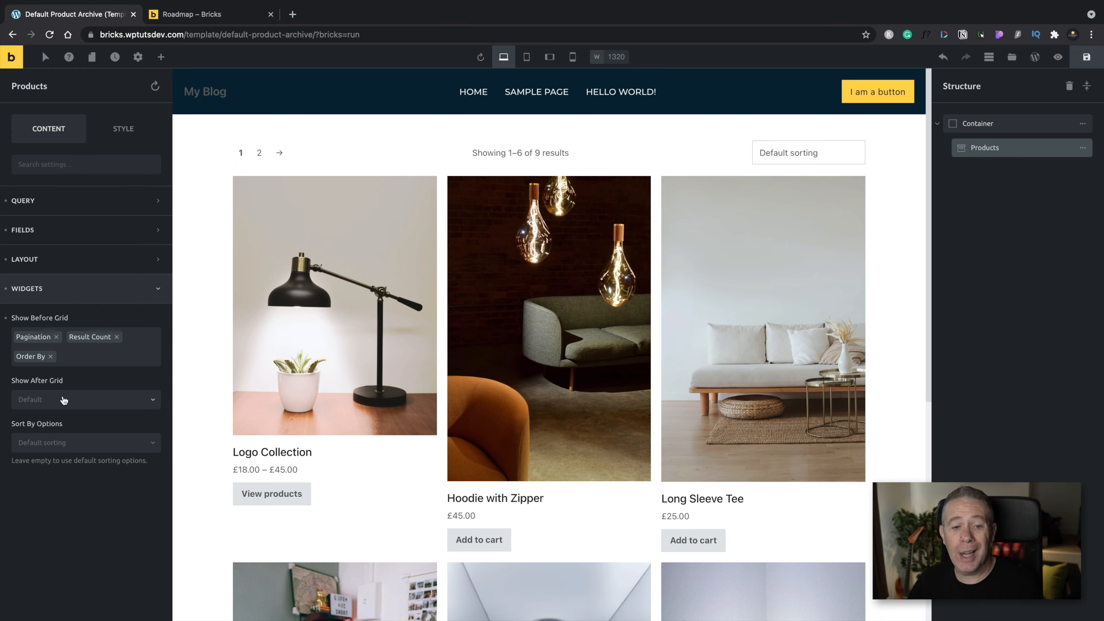
Move Pagination from before the grid to after it, and review the other widgets available after the grid
left_click(57, 337)
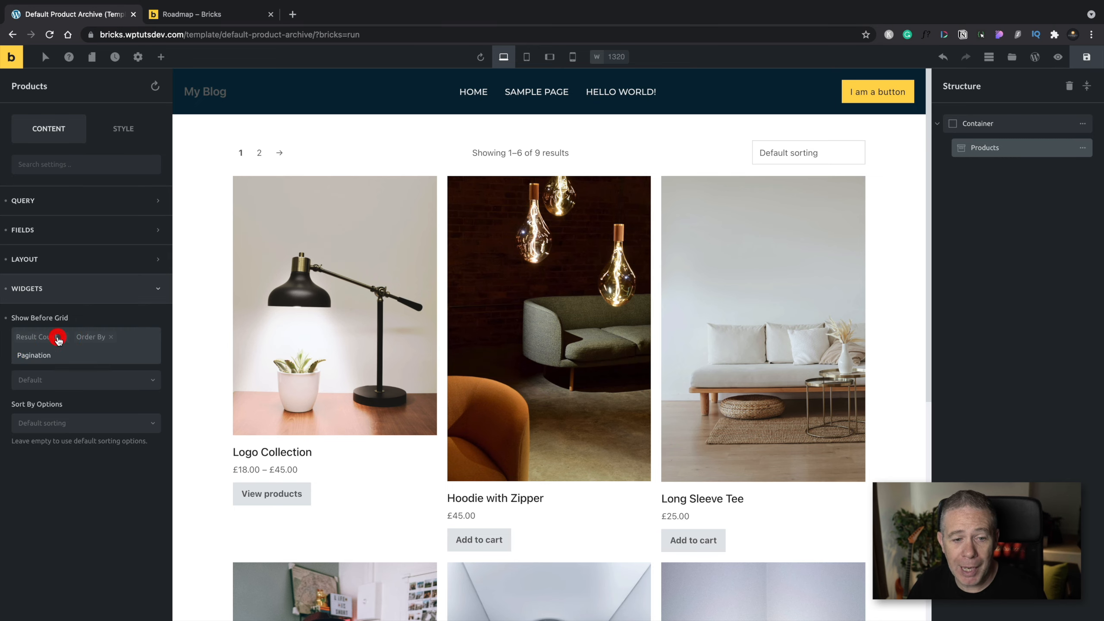
scroll(226, 474, "down", 8)
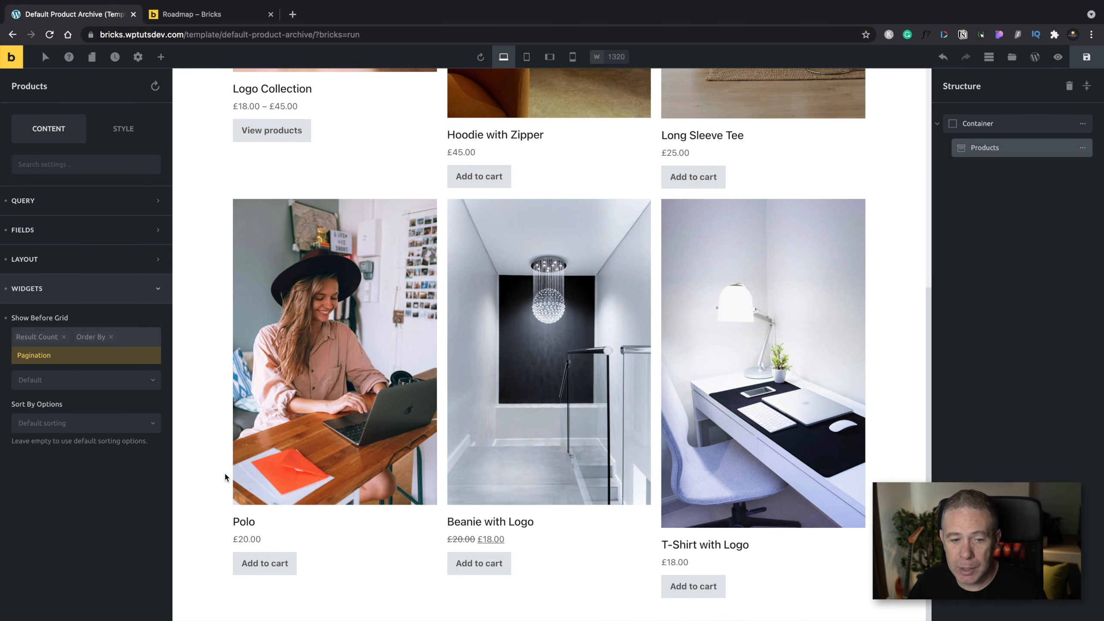
left_click(99, 491)
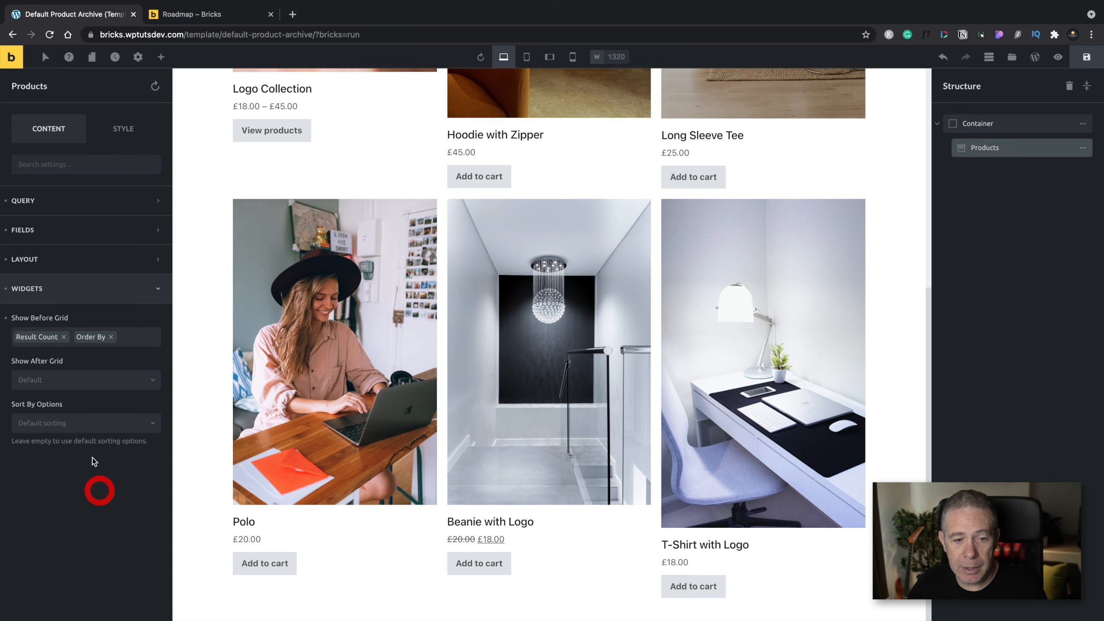
left_click(82, 382)
left_click(57, 398)
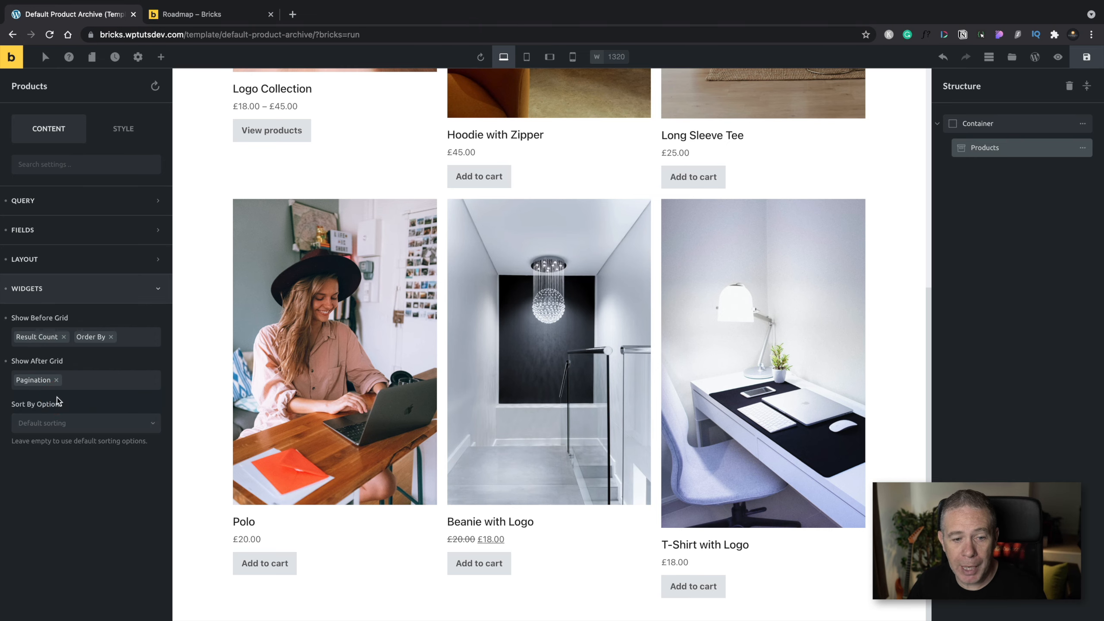
scroll(397, 493, "down", 1)
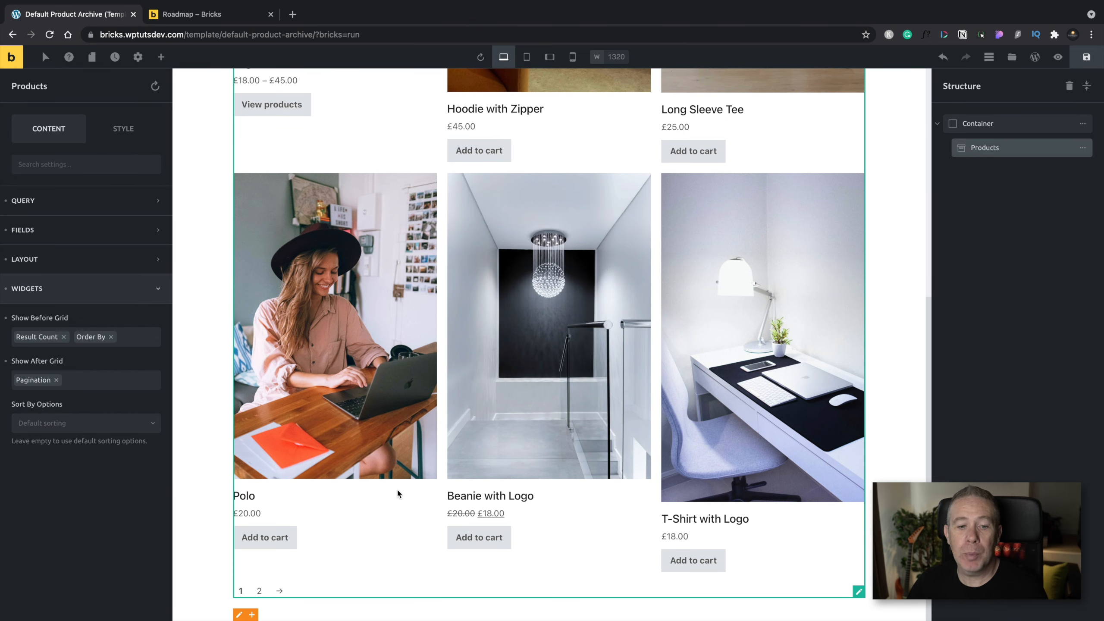
left_click(31, 378)
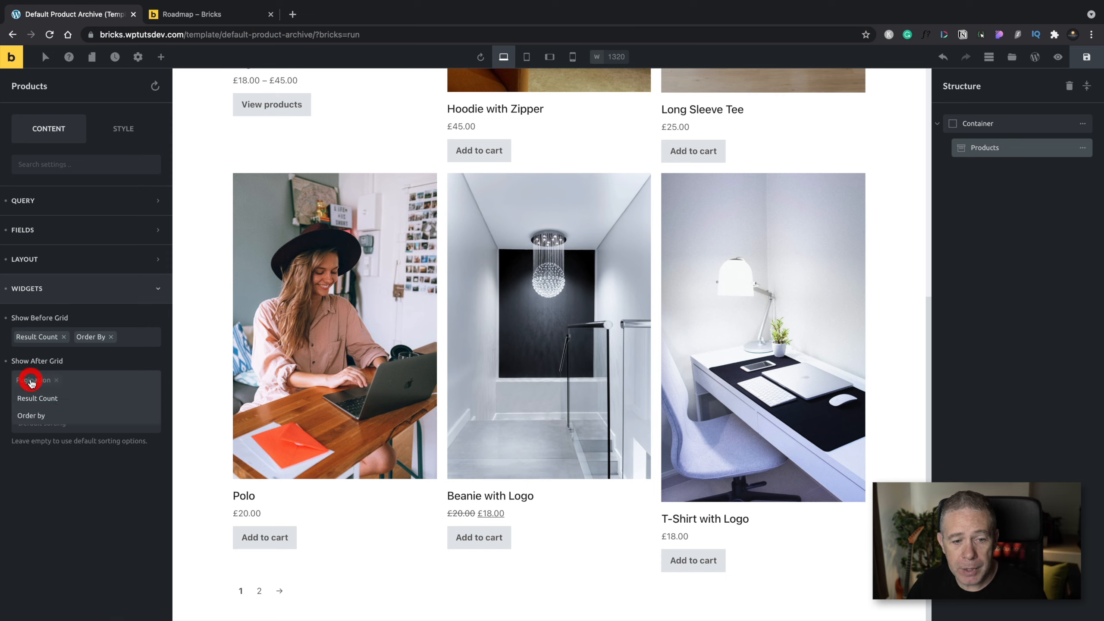
left_click(45, 513)
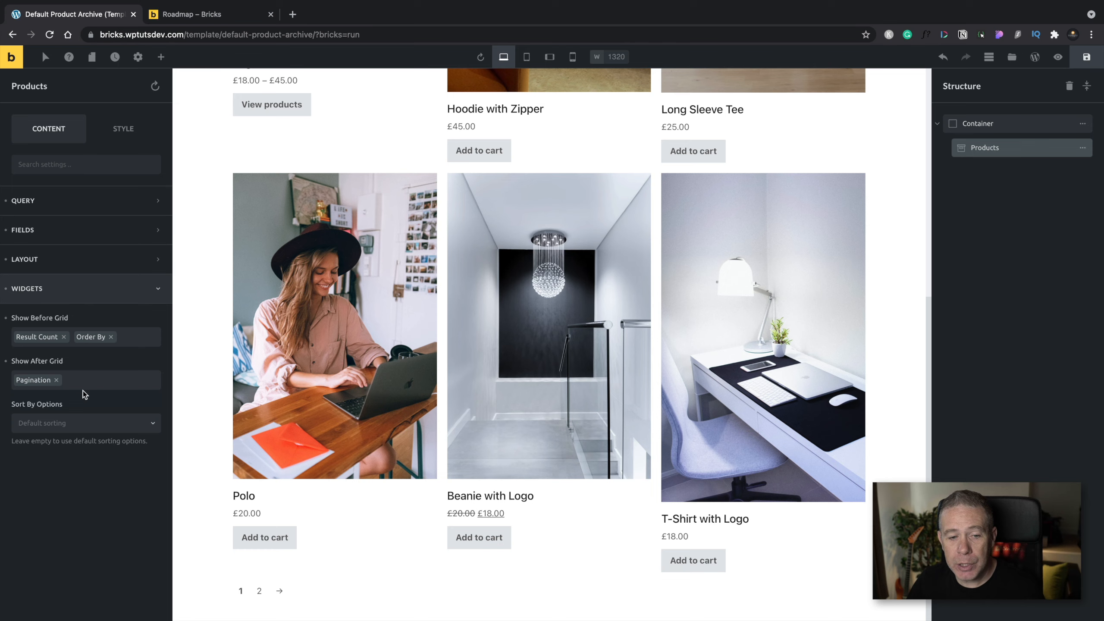
Remove Pagination from after the grid and Result Count and Order By from before it
left_click(59, 381)
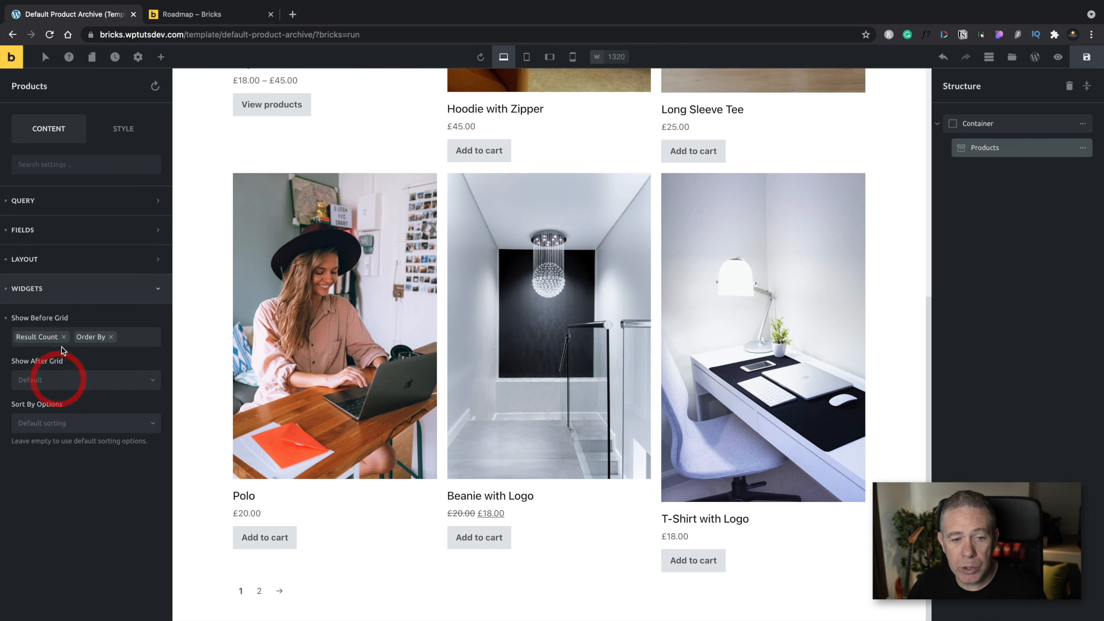
left_click(63, 337)
left_click(51, 337)
left_click(87, 540)
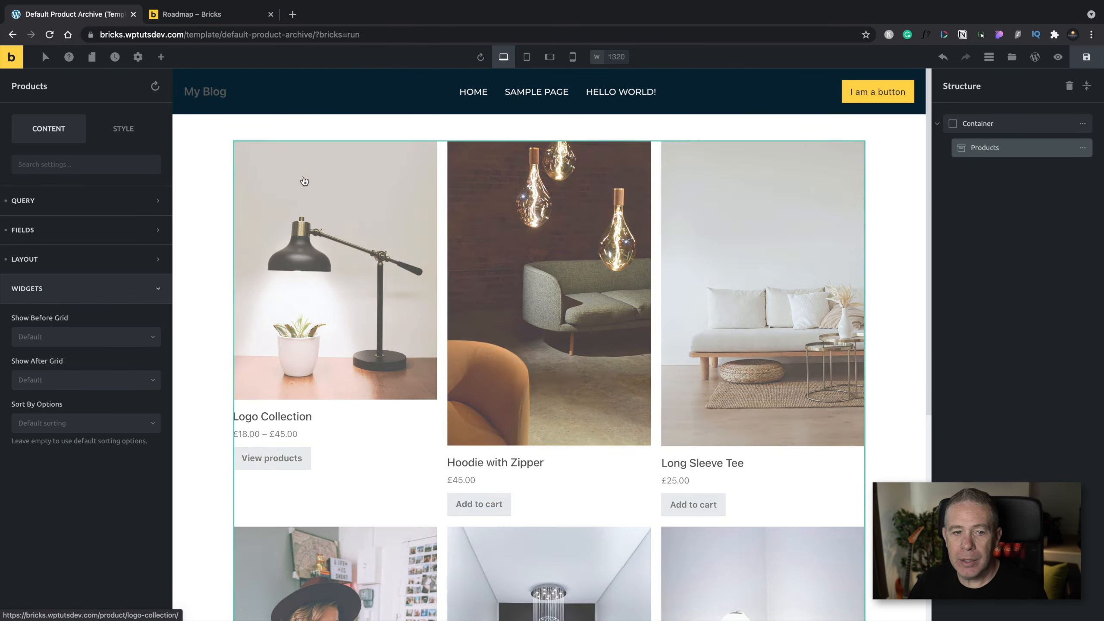
left_click(302, 179)
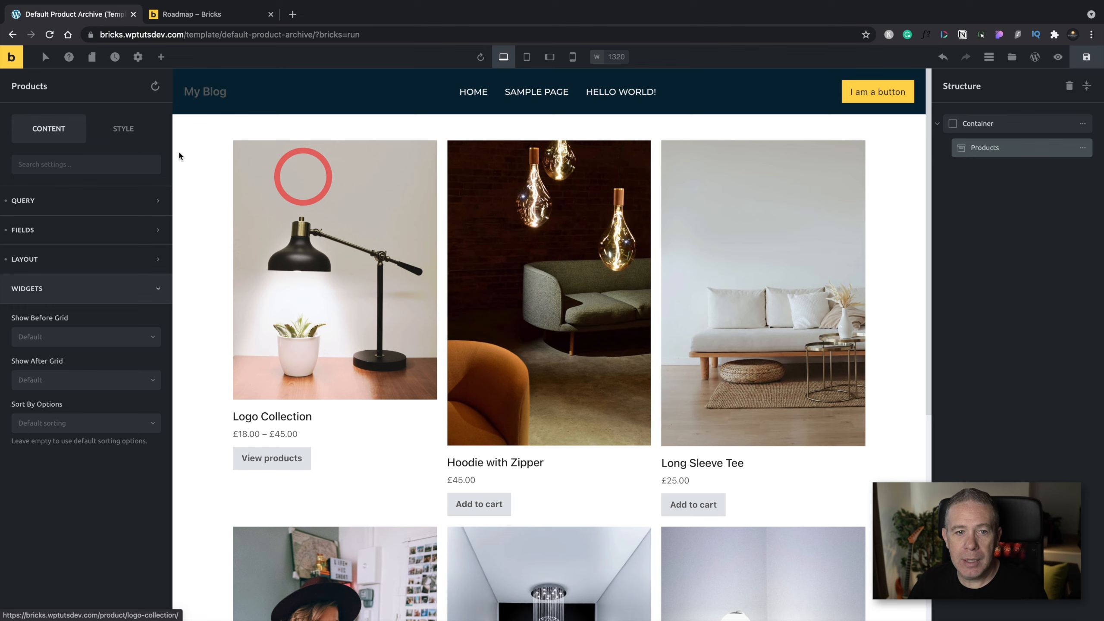
Add a Products Filter element above the Products element in the container and select it for editing
left_click(162, 58)
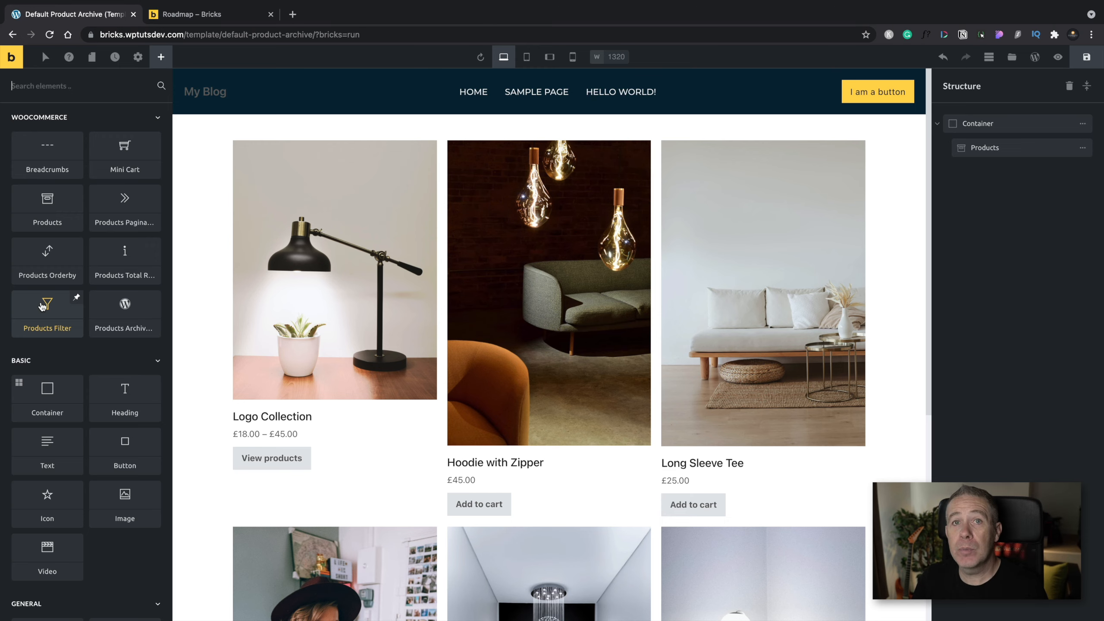
left_click_drag(41, 307, 336, 147)
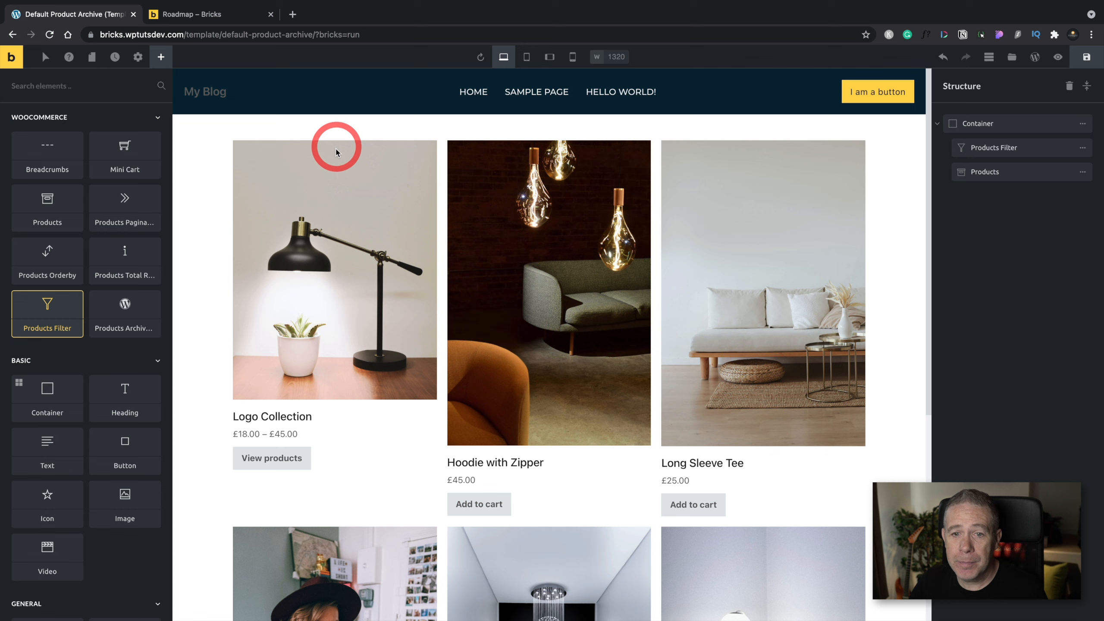
left_click(378, 165)
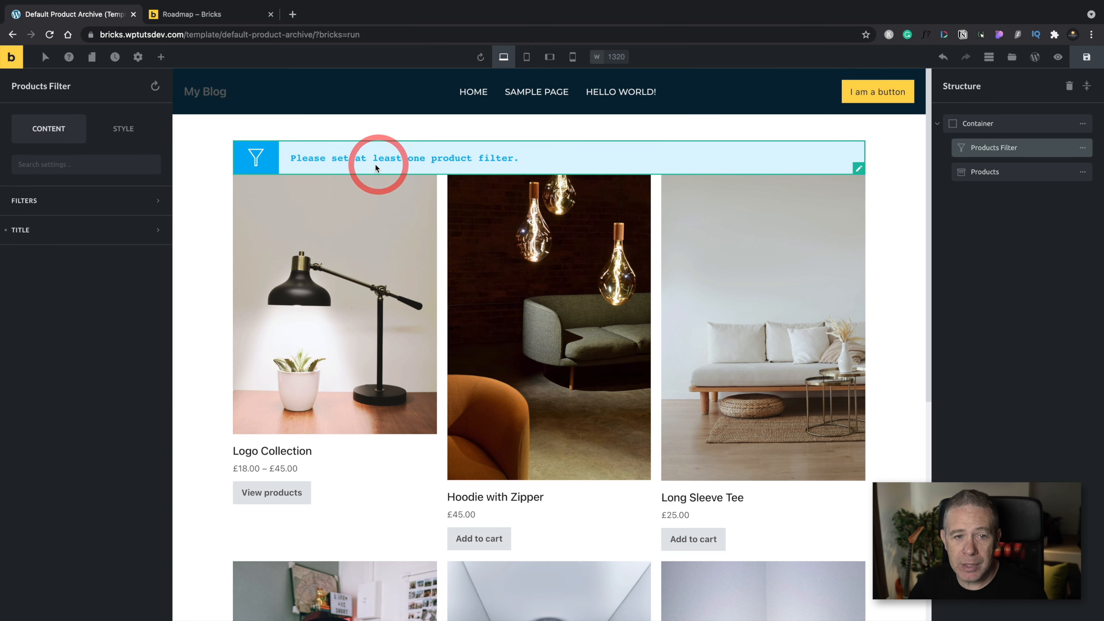
Add a Taxonomy filter item that filters by Product categories and uses a Dropdown input
left_click(106, 202)
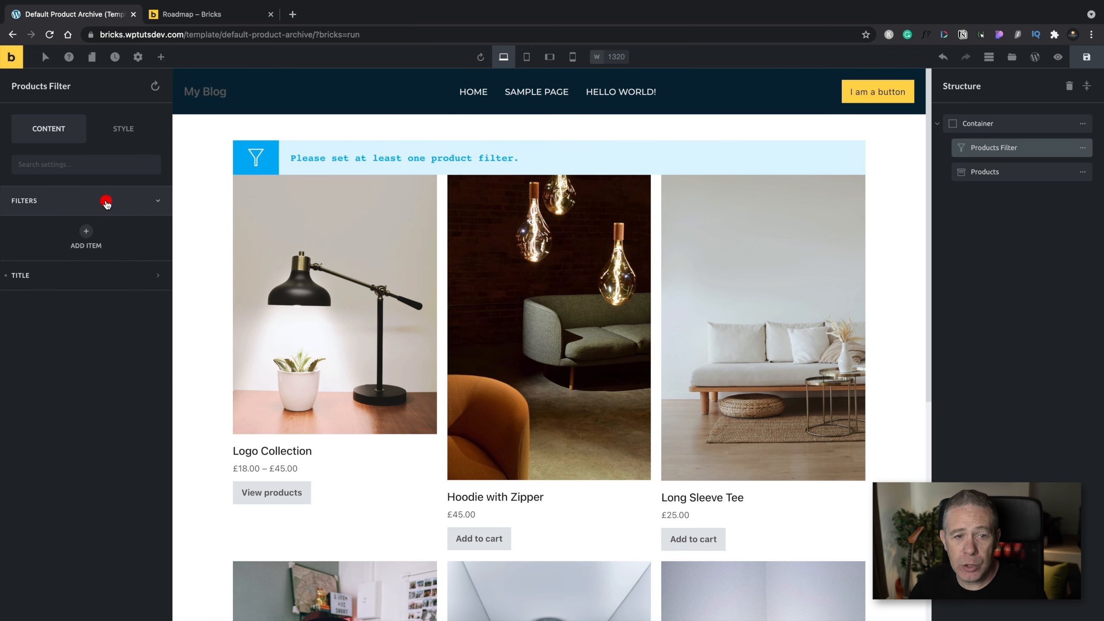
left_click(86, 232)
left_click(92, 278)
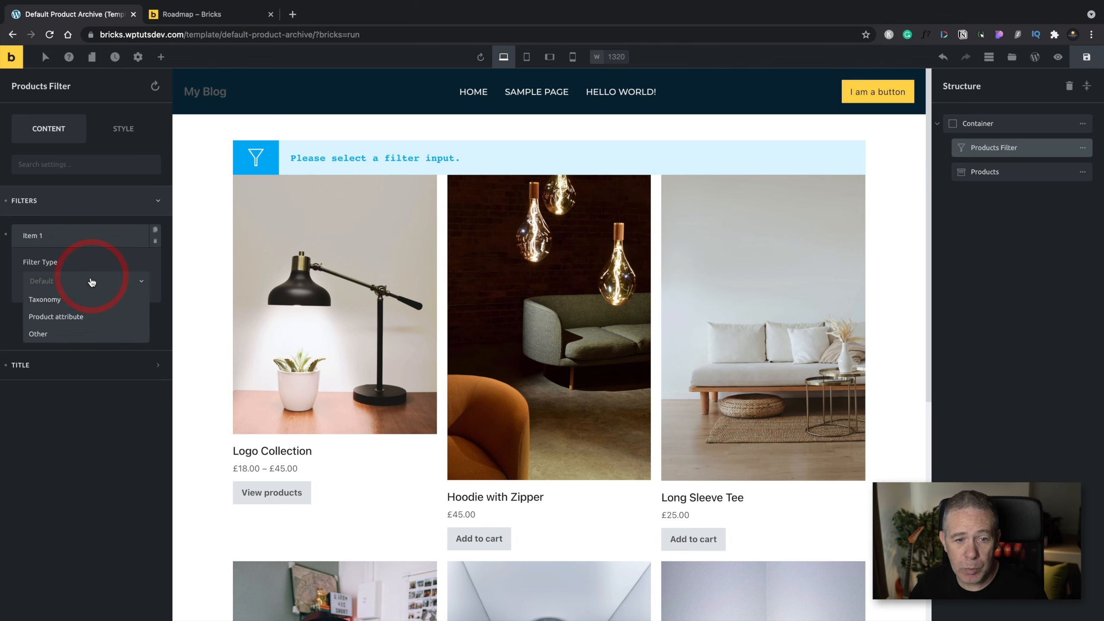
left_click(72, 300)
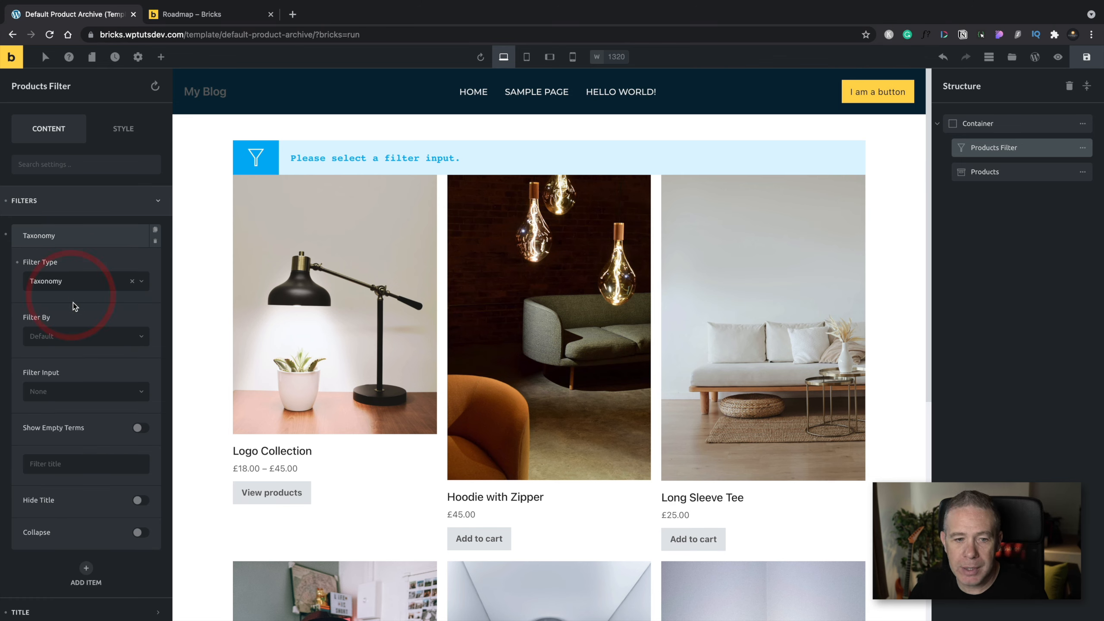
left_click(87, 335)
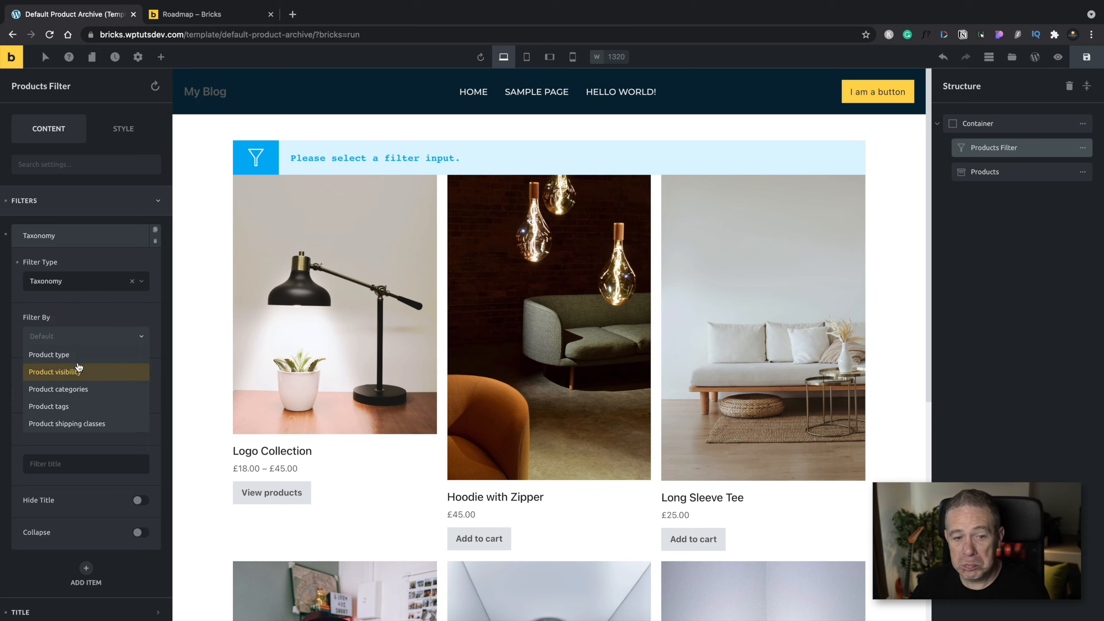
left_click(58, 389)
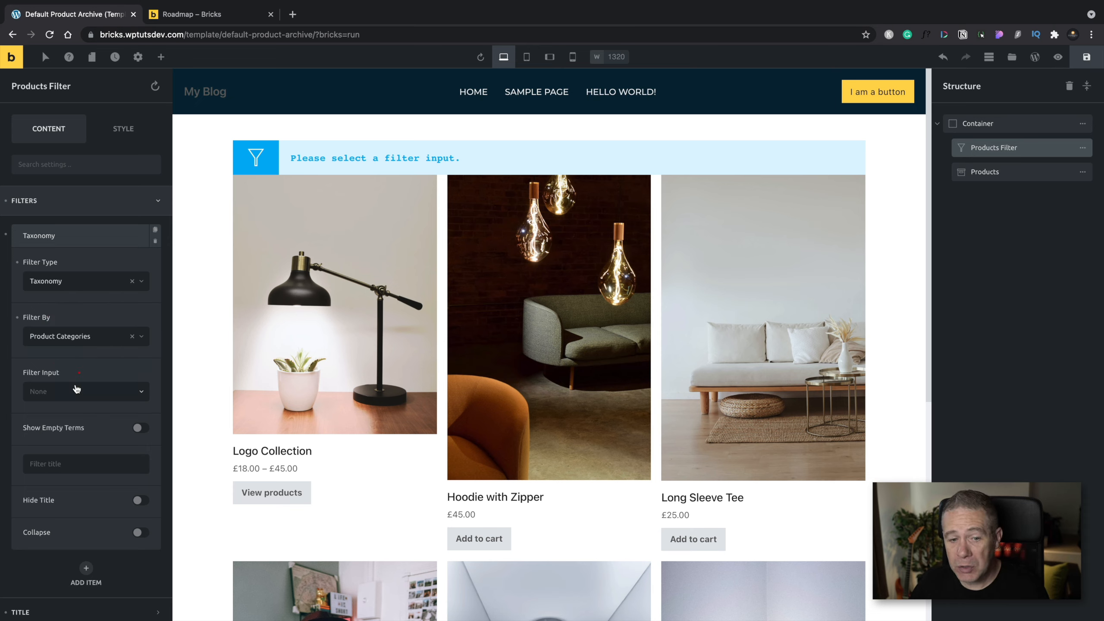
left_click(103, 391)
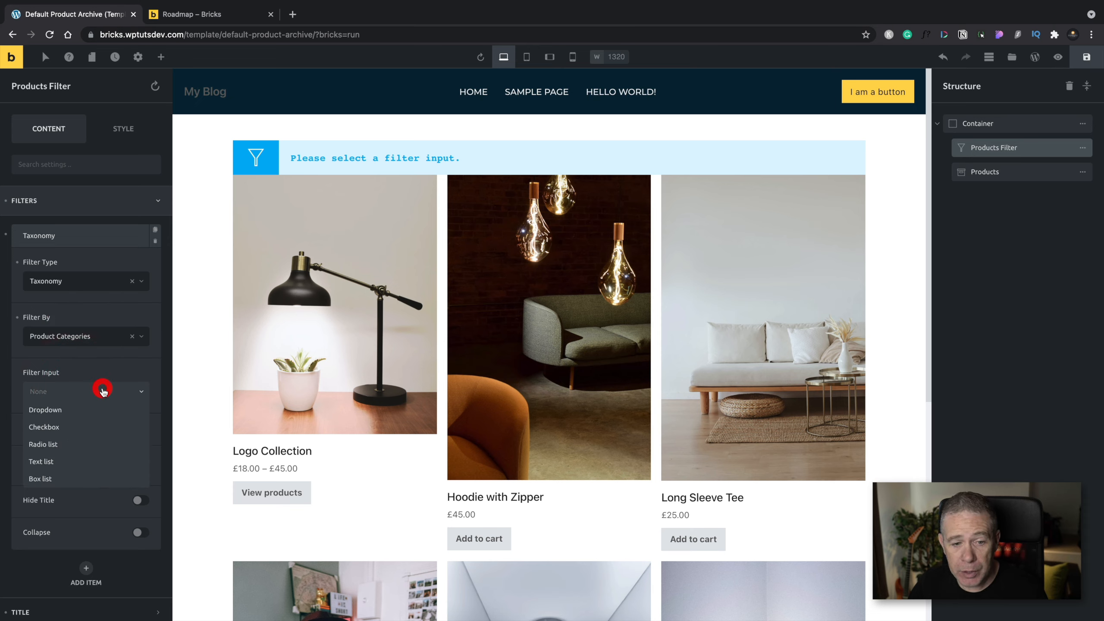
left_click(80, 409)
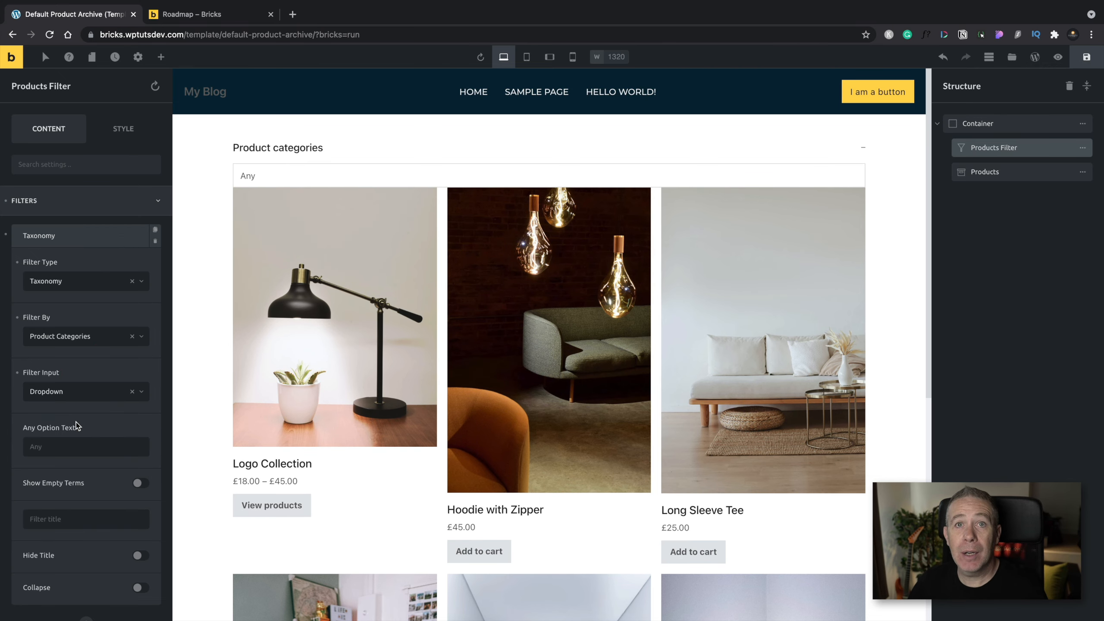
Switch Show Empty Terms on and off again, and view the category dropdown's choices in the page preview
left_click(140, 483)
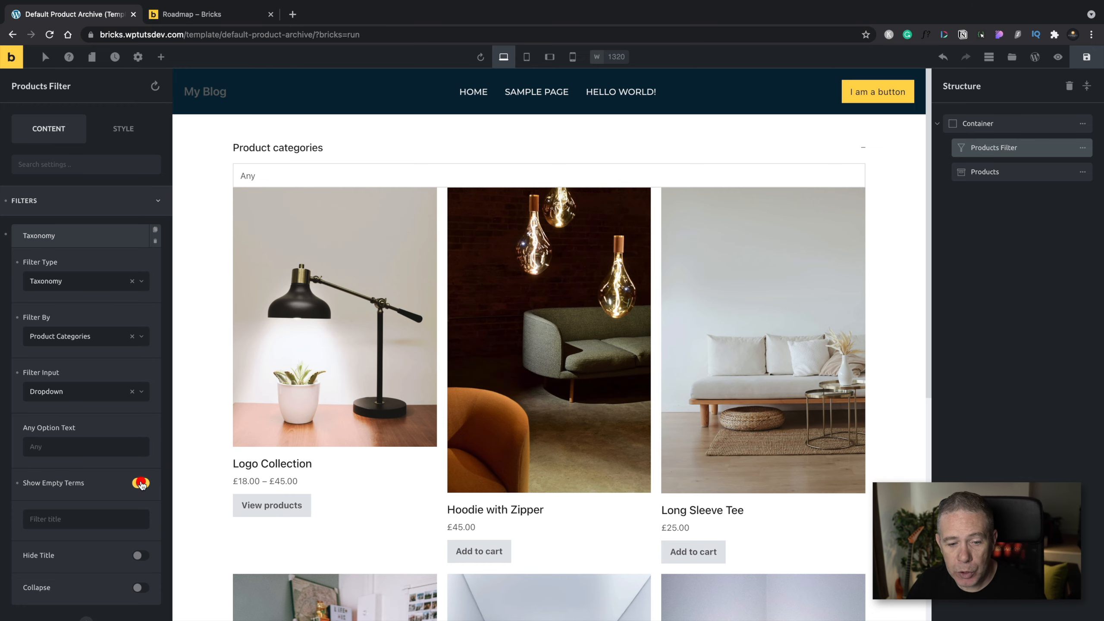
left_click(141, 483)
scroll(141, 484, "down", 2)
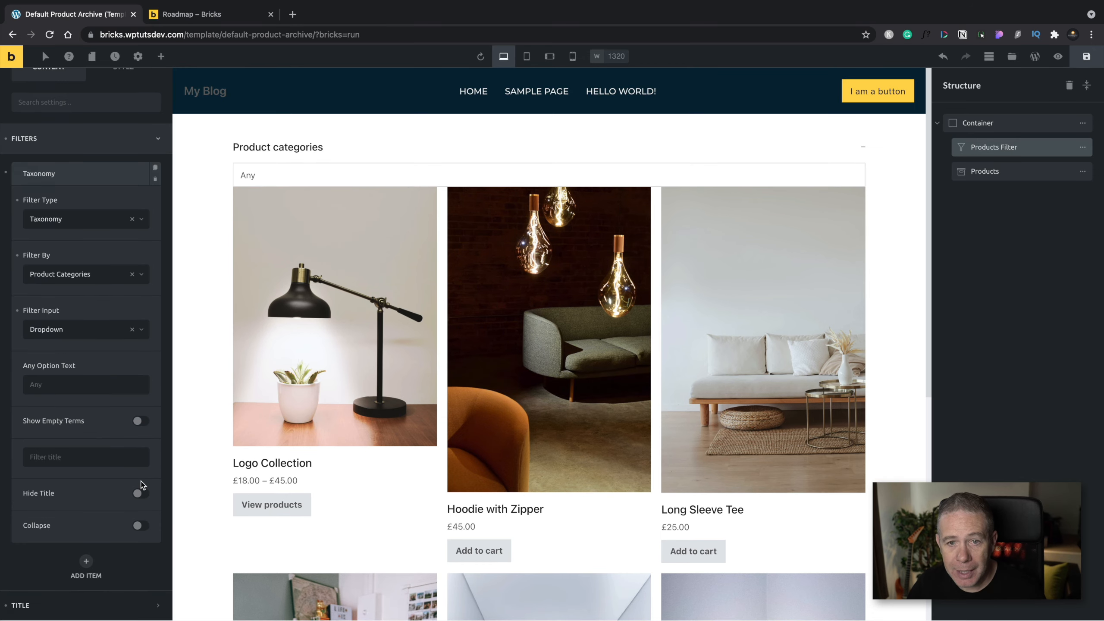
left_click(572, 175)
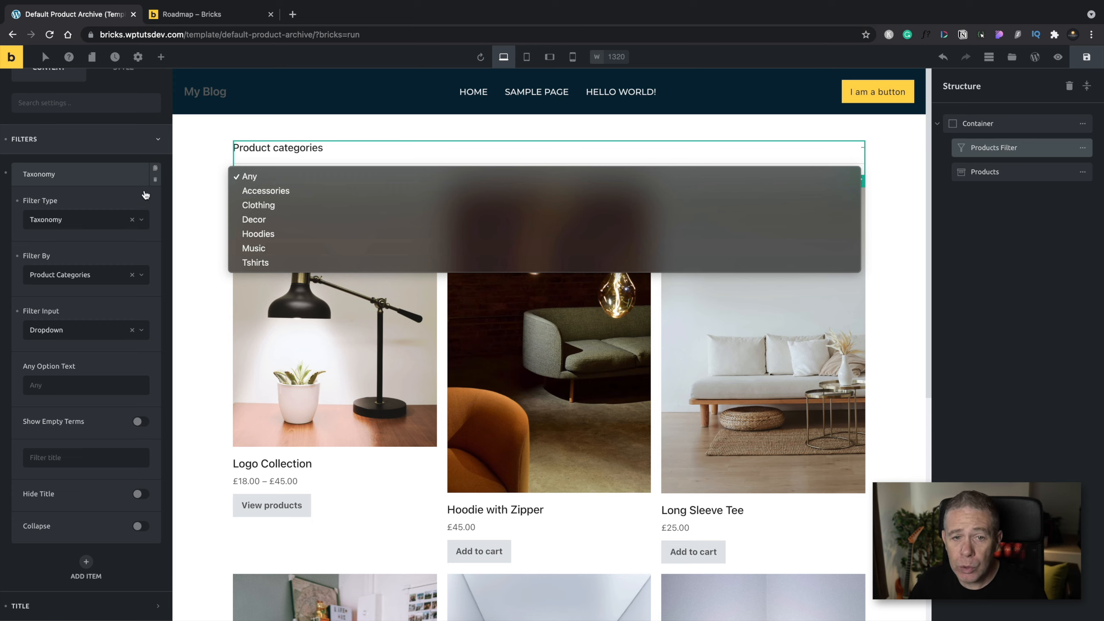
Delete the Taxonomy filter item and open the Products Filter's title settings
left_click(156, 180)
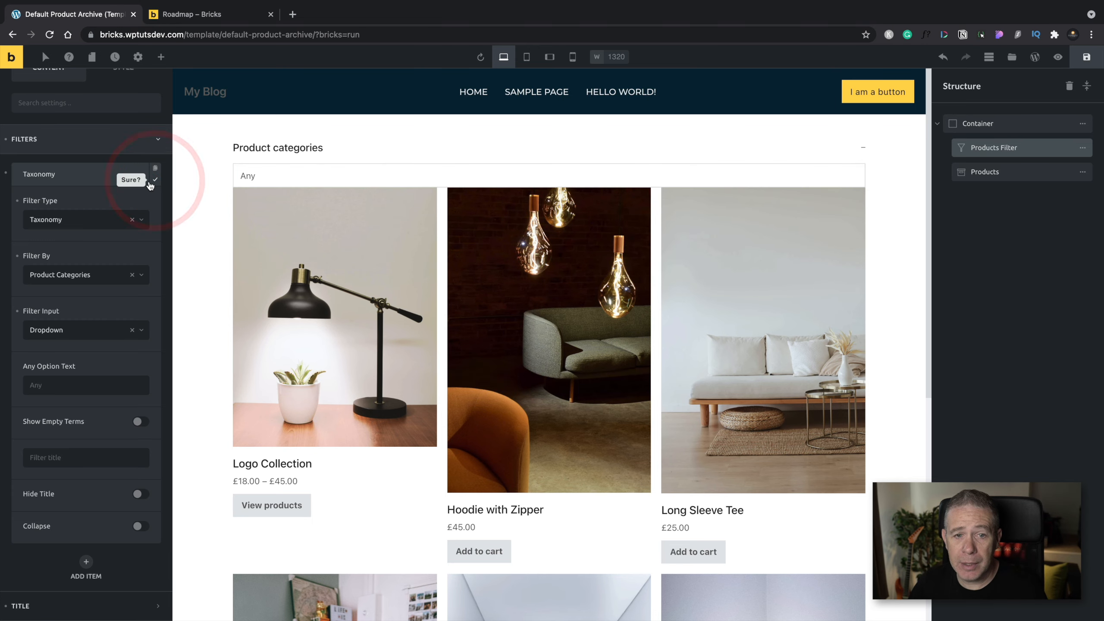
left_click(155, 180)
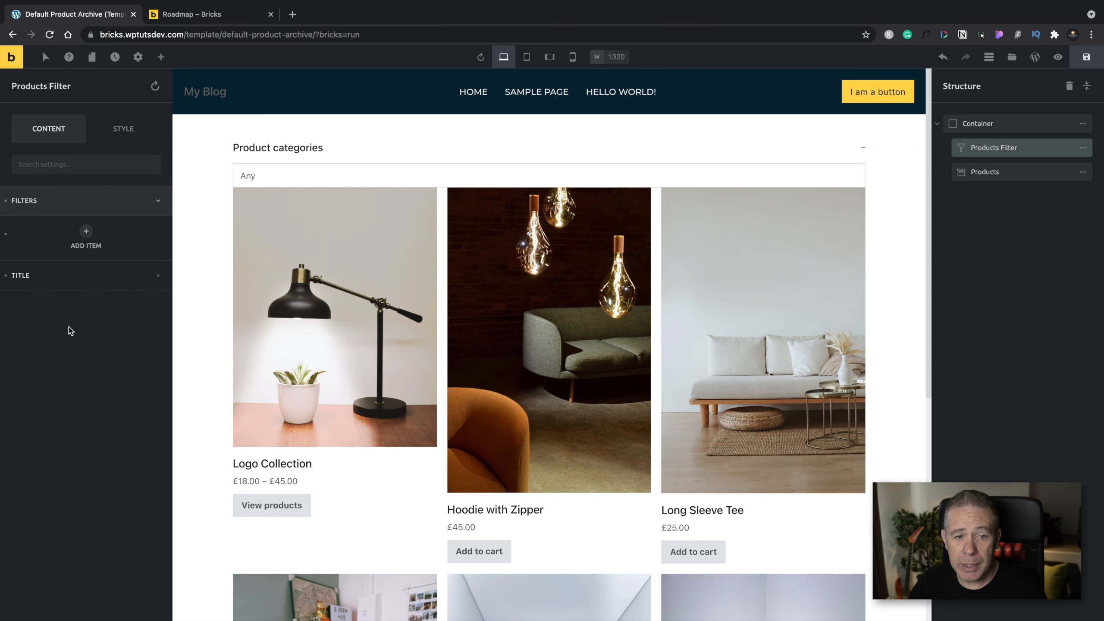
left_click(30, 283)
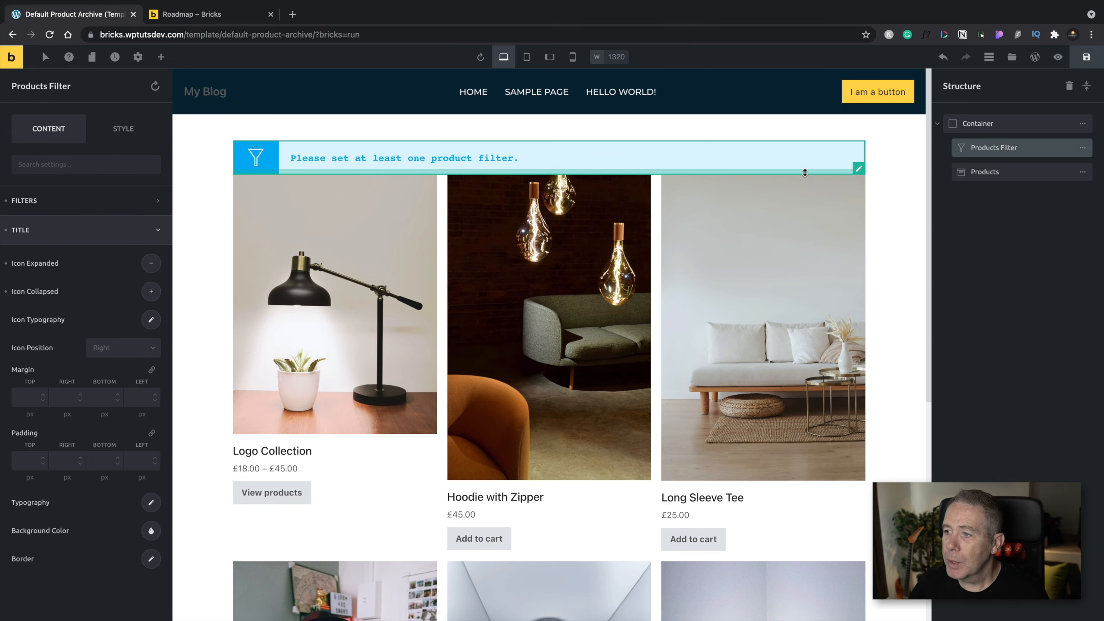
Delete the Products Filter element from the container and select the Products element for editing
left_click(1081, 148)
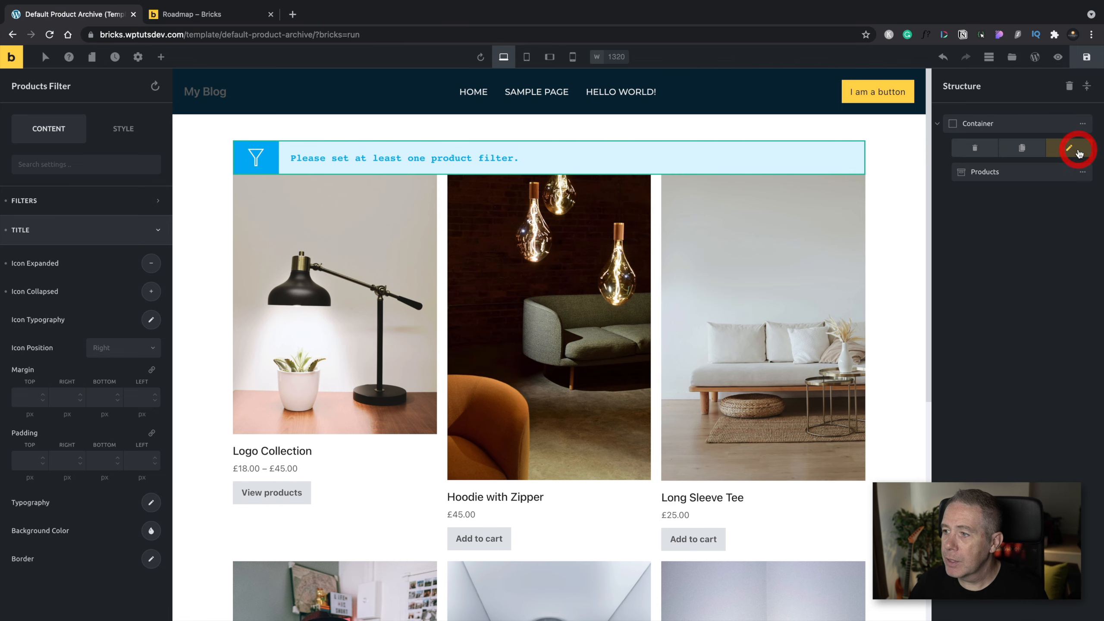
left_click(975, 148)
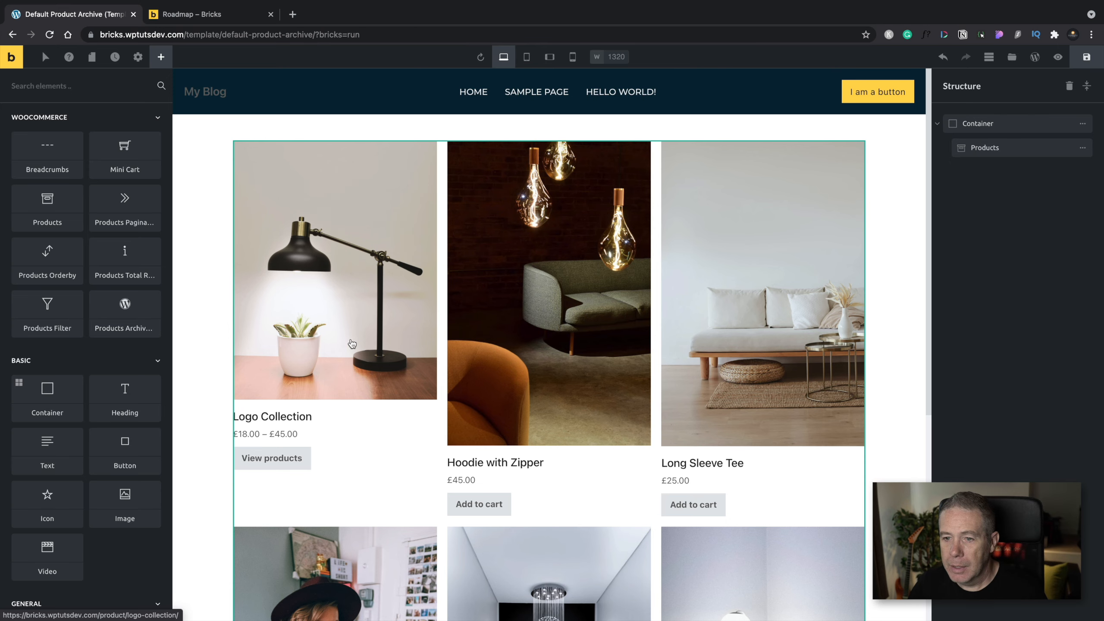
left_click(752, 239)
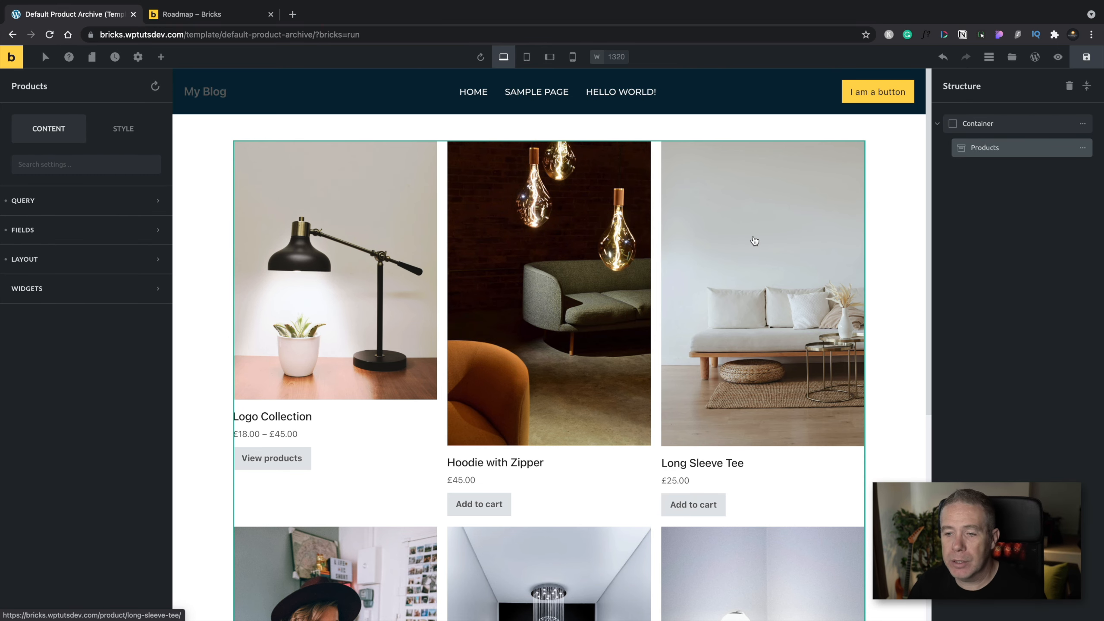
left_click(778, 263)
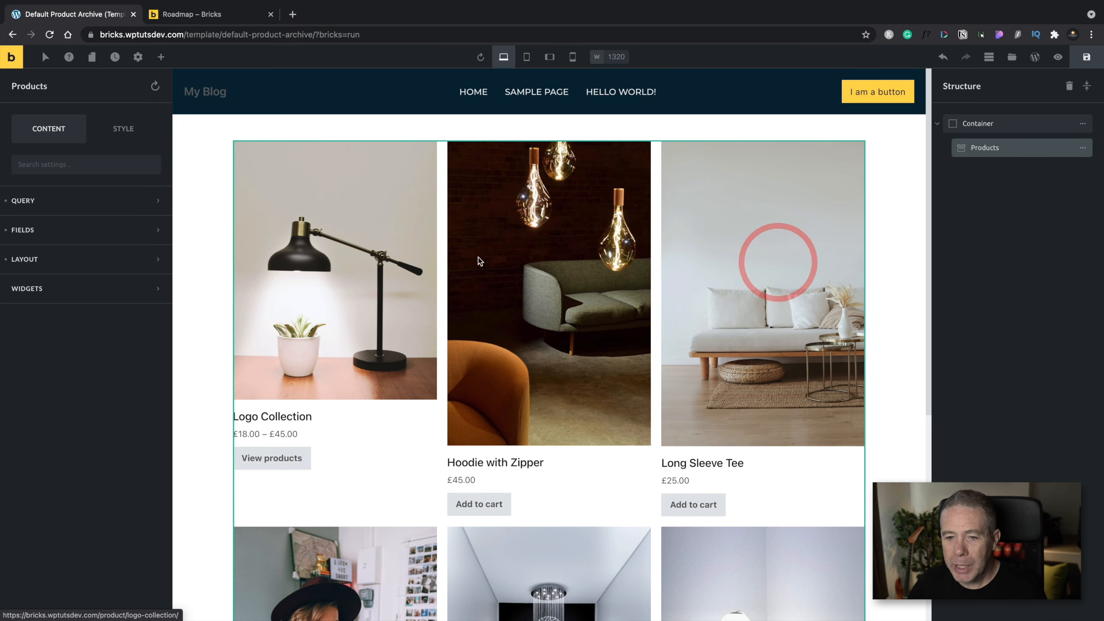
Review the Products element's fields, including the featured image field's settings and its HTML tag choices
left_click(32, 232)
left_click(68, 266)
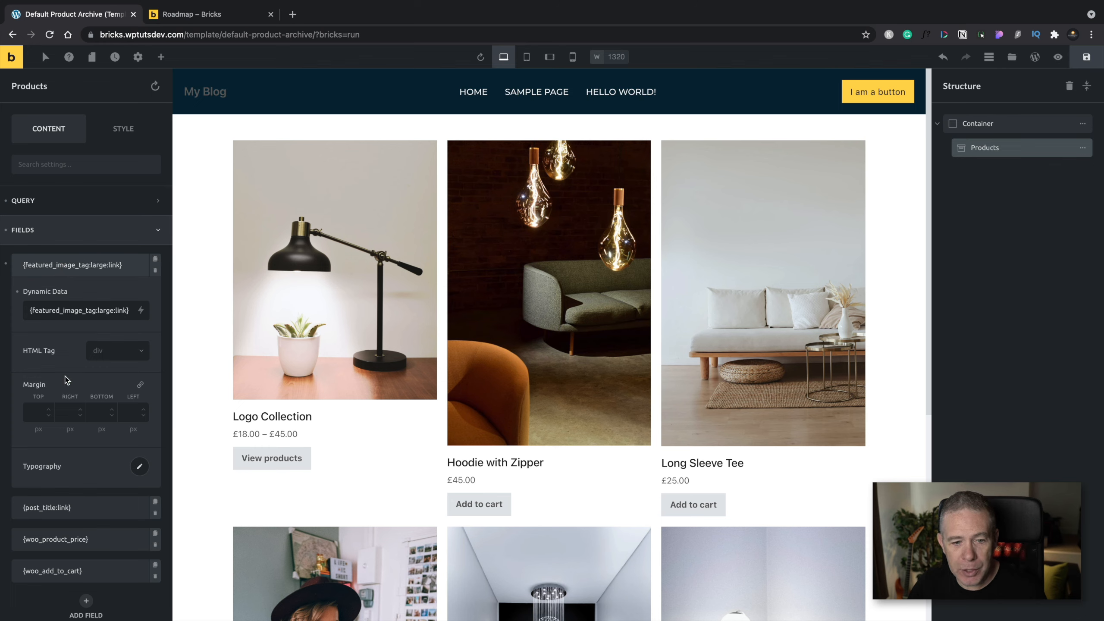
scroll(61, 415, "down", 3)
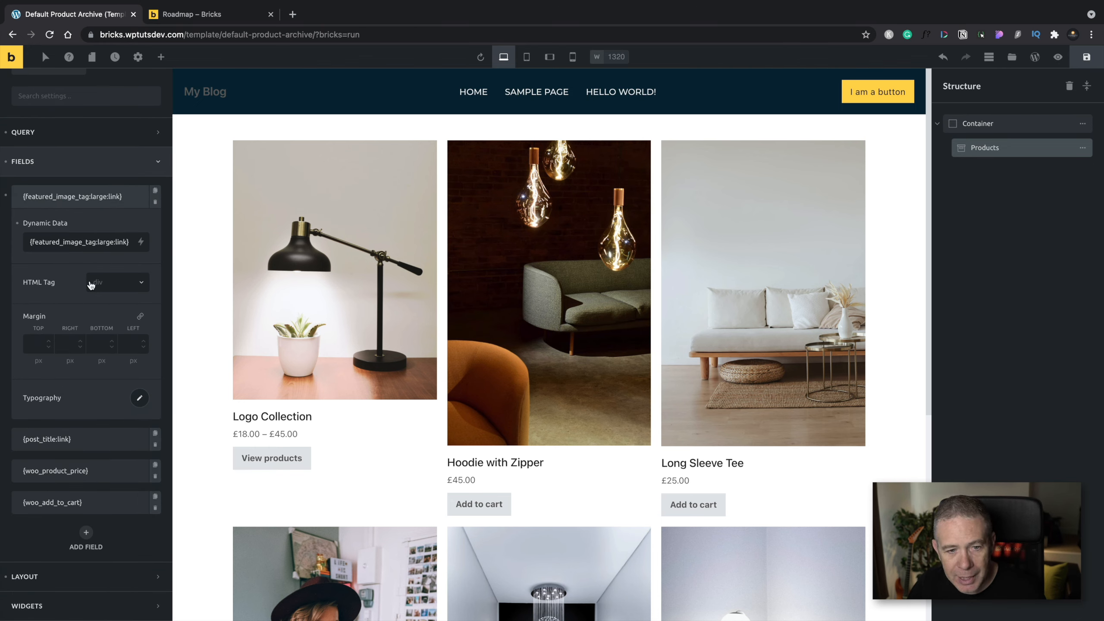
left_click(113, 283)
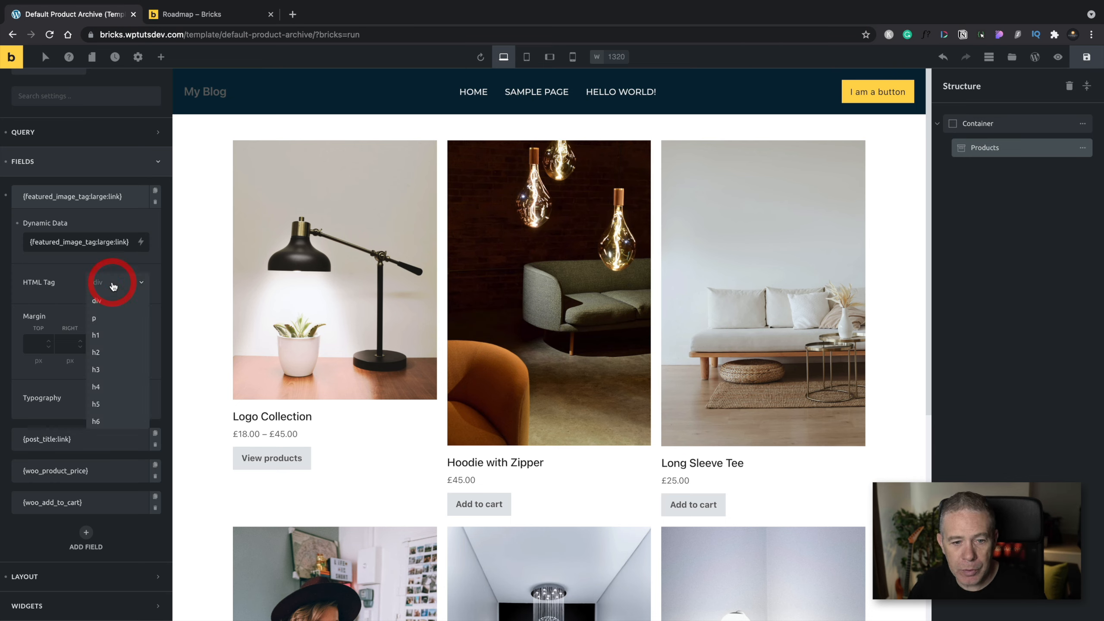
left_click(71, 277)
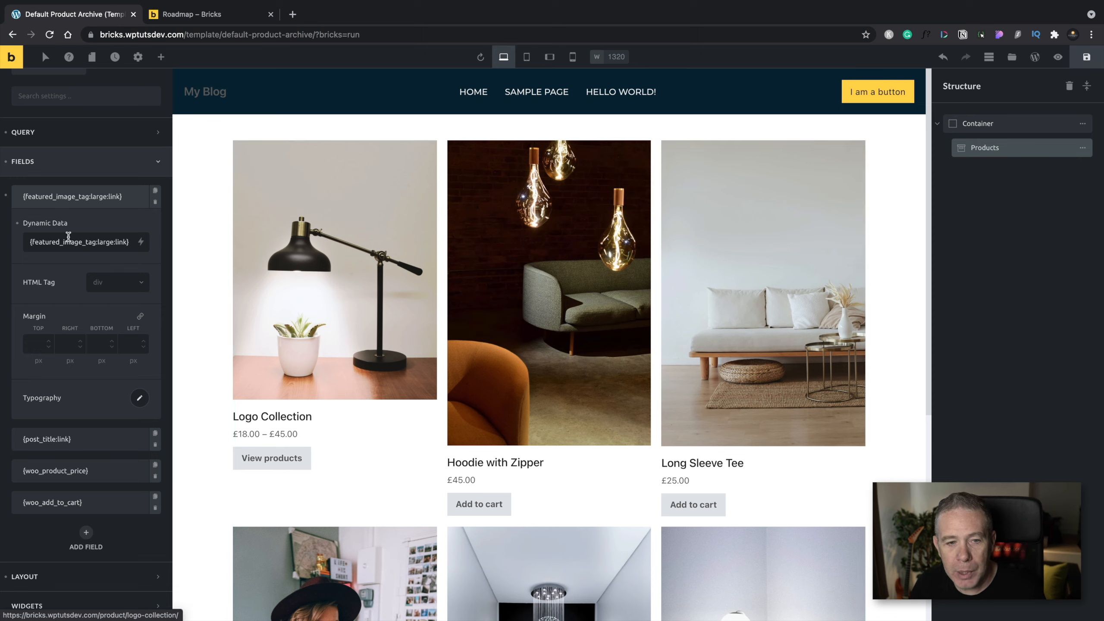
left_click(51, 196)
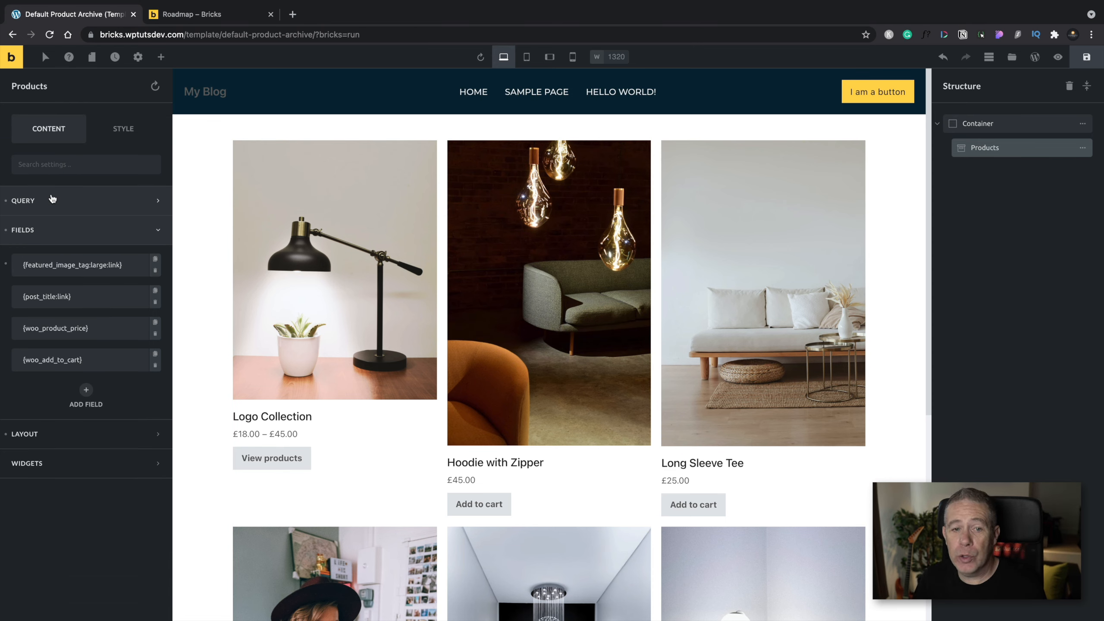
left_click(51, 237)
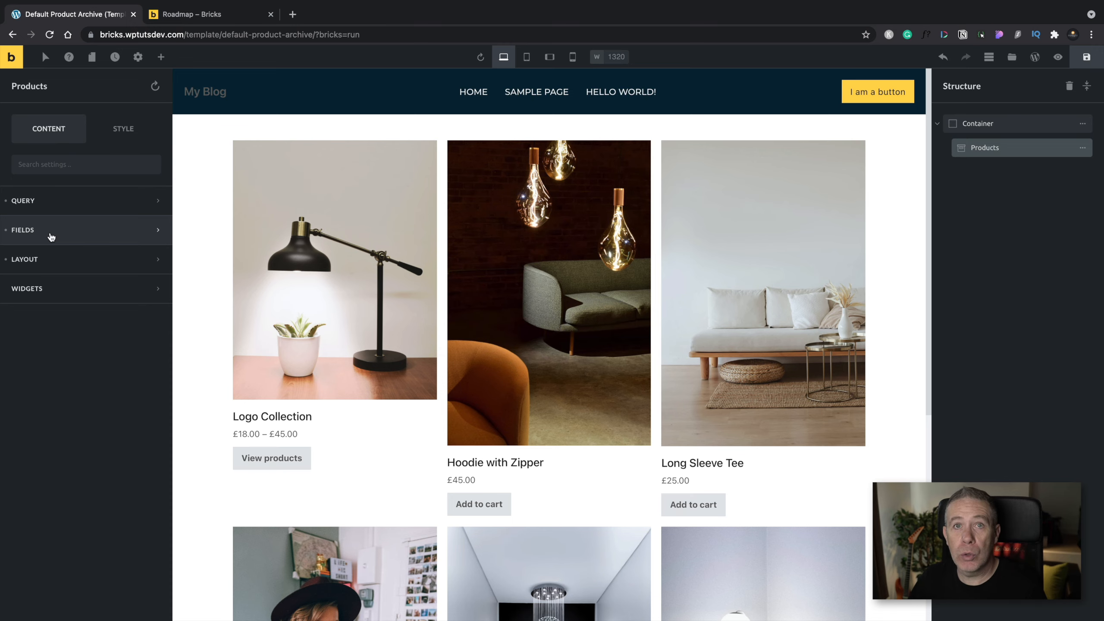
Save the product archive template and look through its products in the full-width preview
scroll(330, 400, "down", 8)
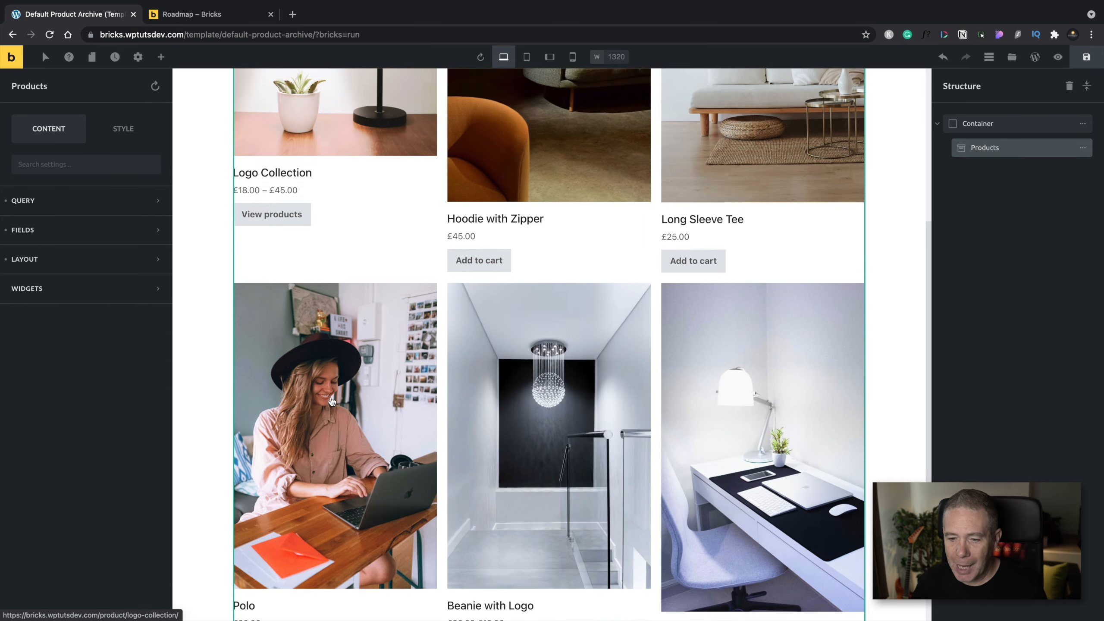
scroll(331, 396, "up", 10)
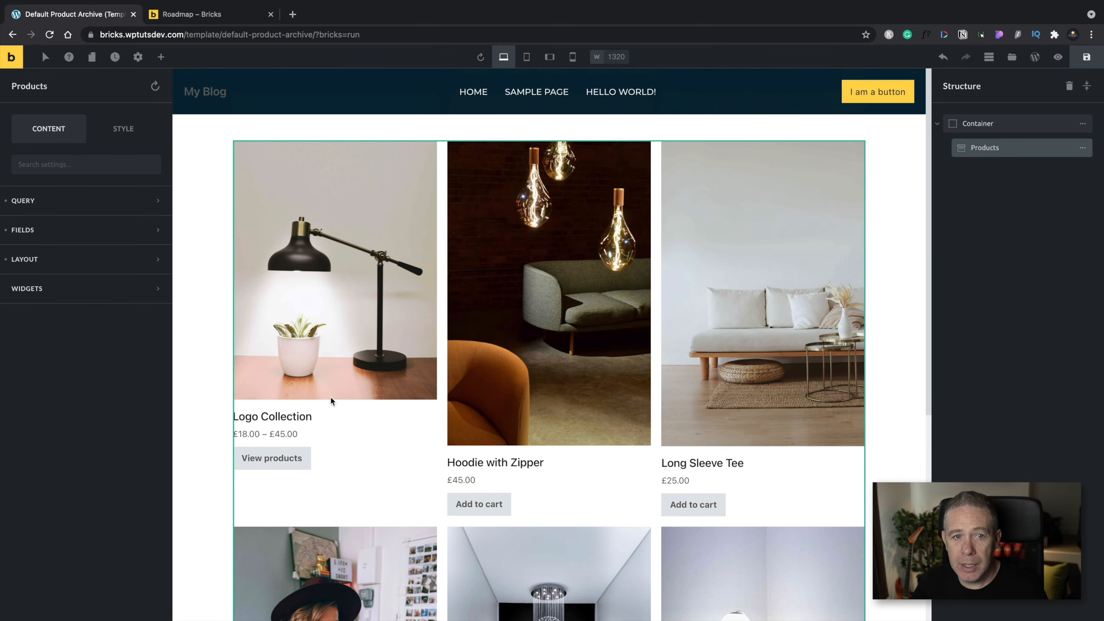
left_click(1087, 57)
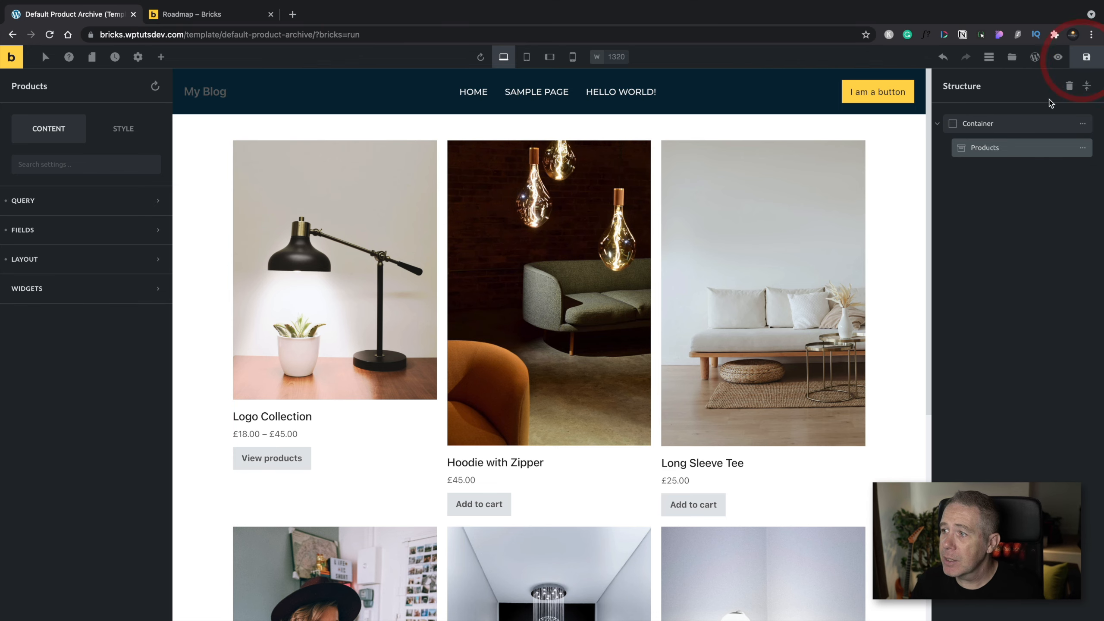
left_click(1058, 58)
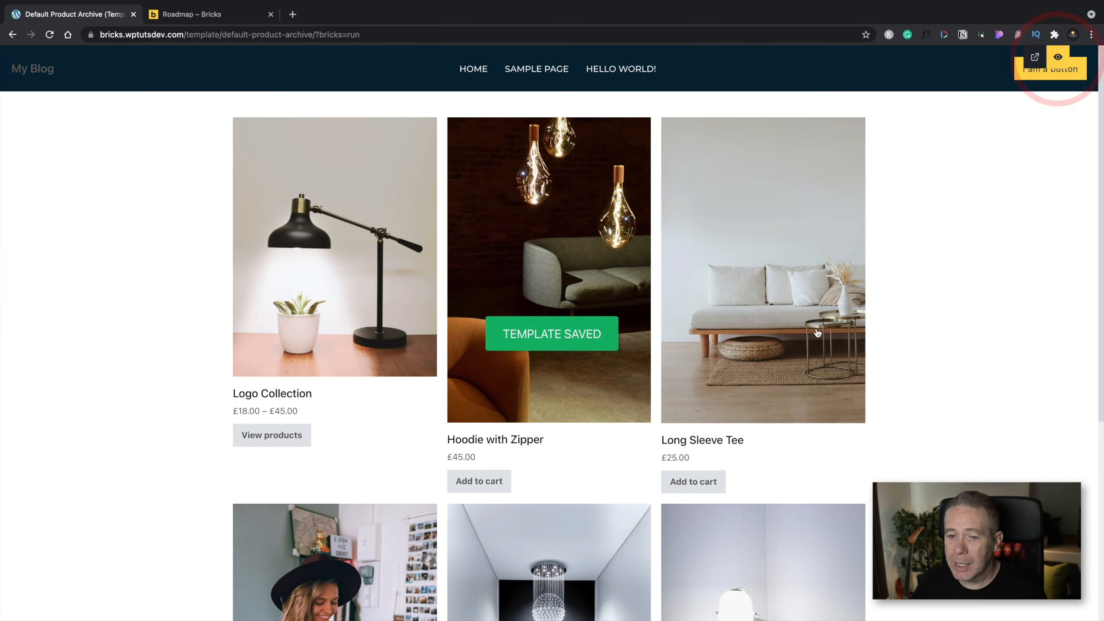
scroll(384, 362, "down", 5)
scroll(384, 363, "up", 5)
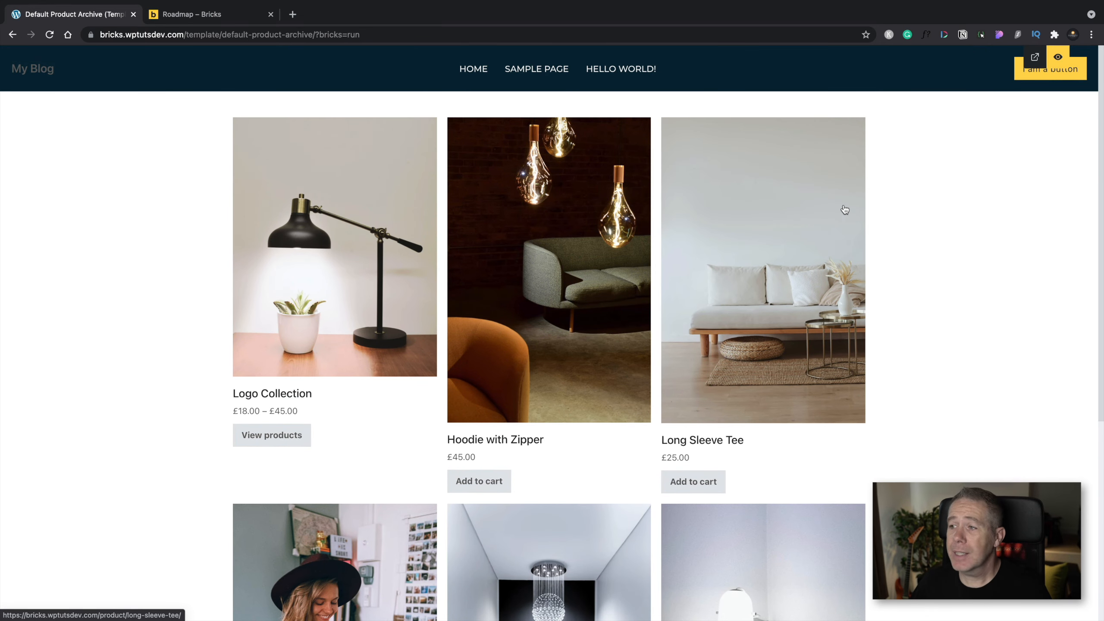
View the archive template on the front end and inspect the Hoodie with Zipper product page
left_click(1035, 57)
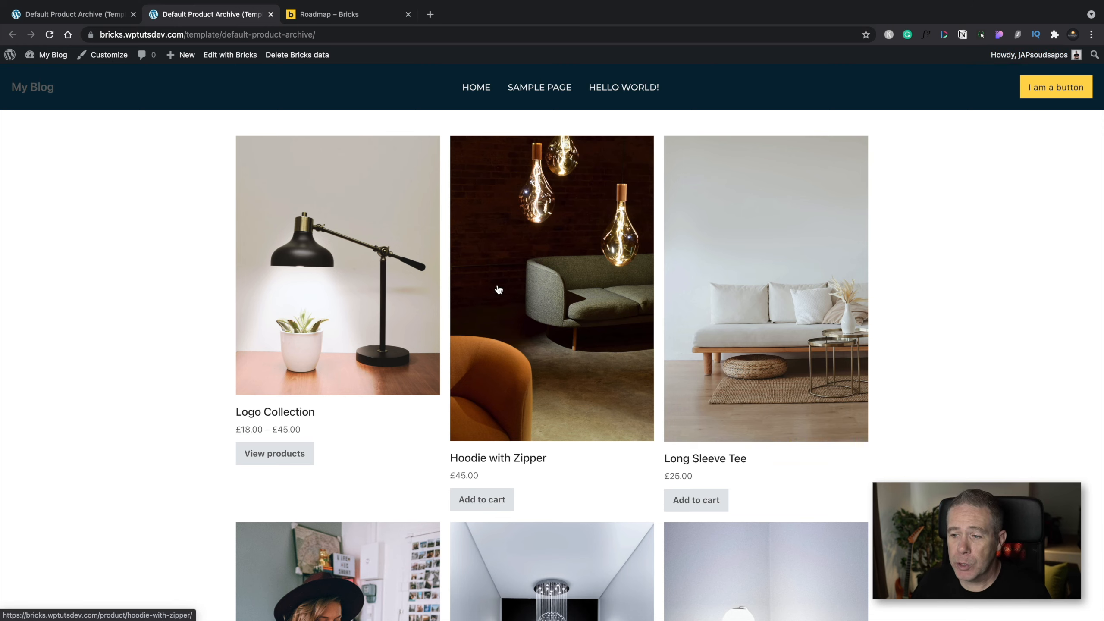
left_click(498, 290)
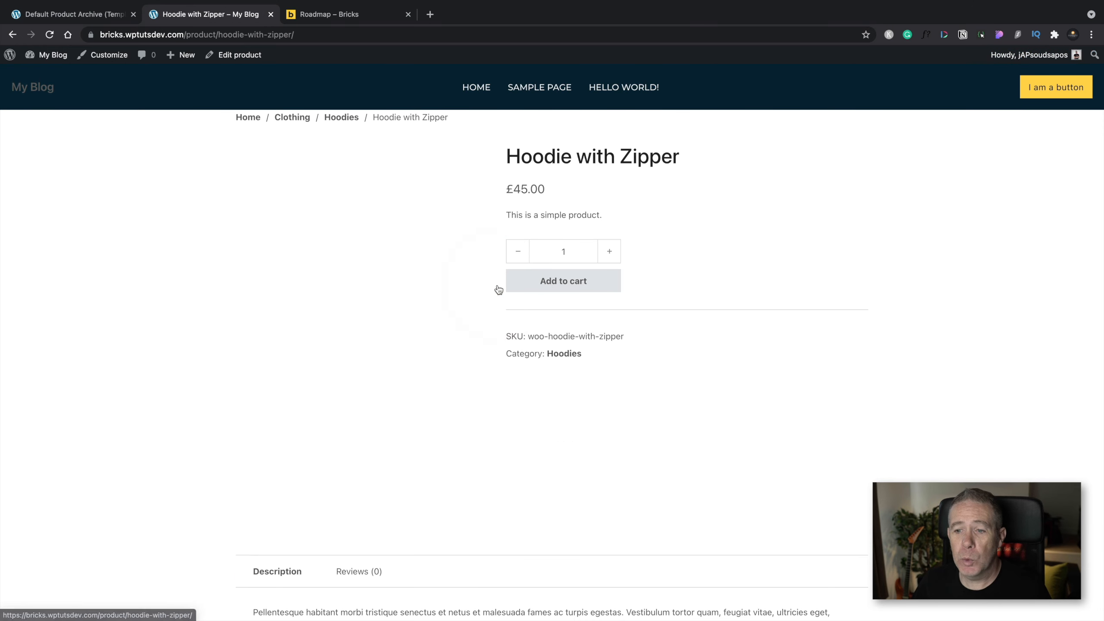
scroll(645, 418, "down", 2)
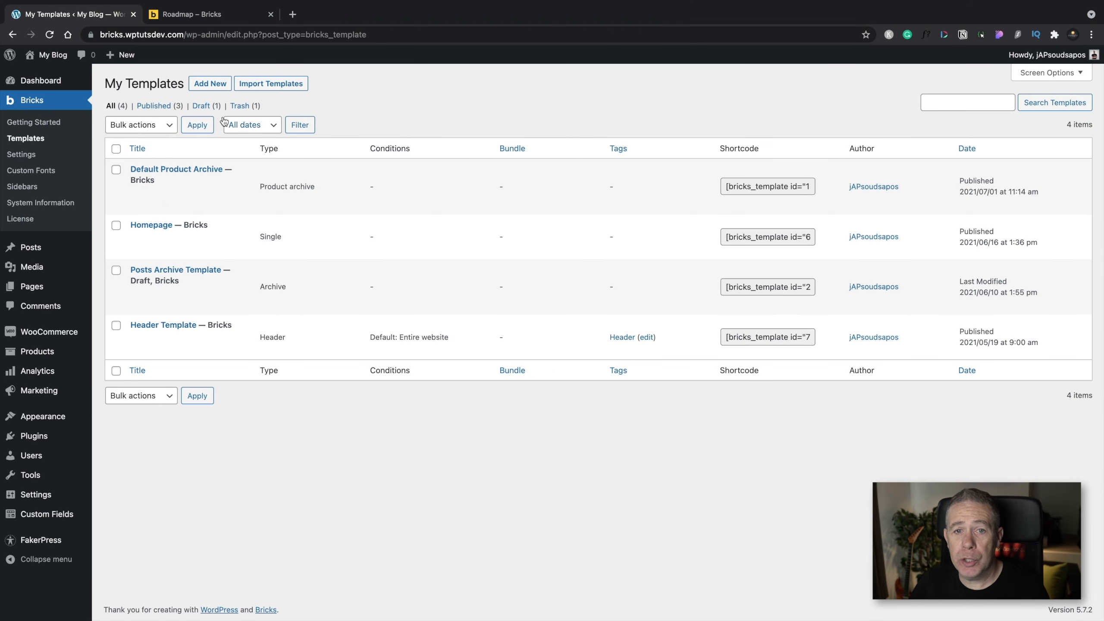
Create a new Bricks template titled "Single Product Template"
left_click(221, 88)
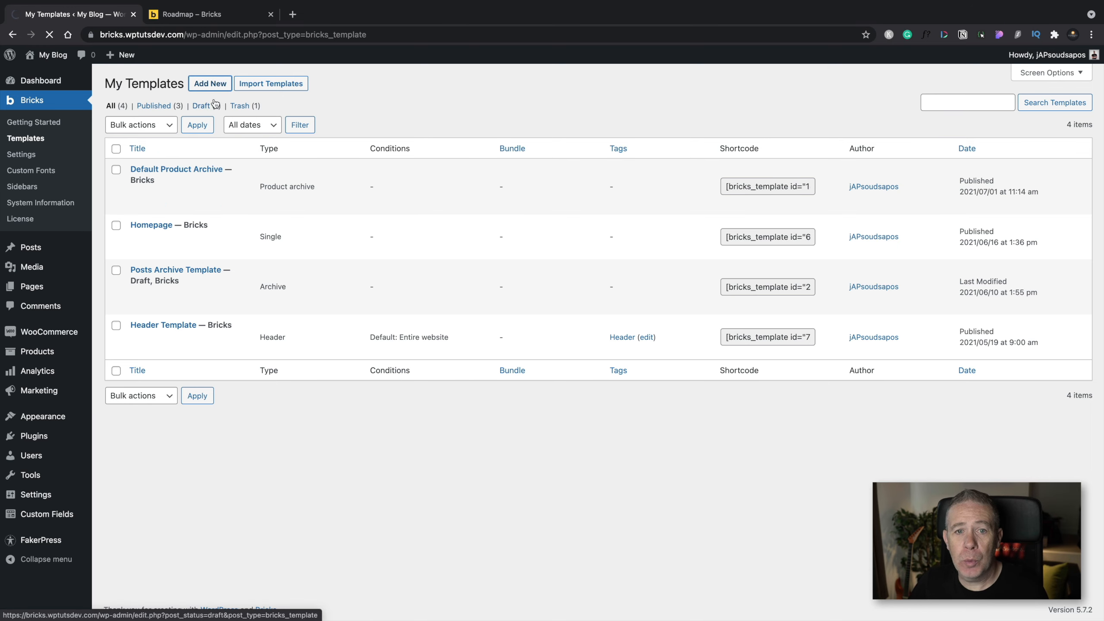
left_click(234, 105)
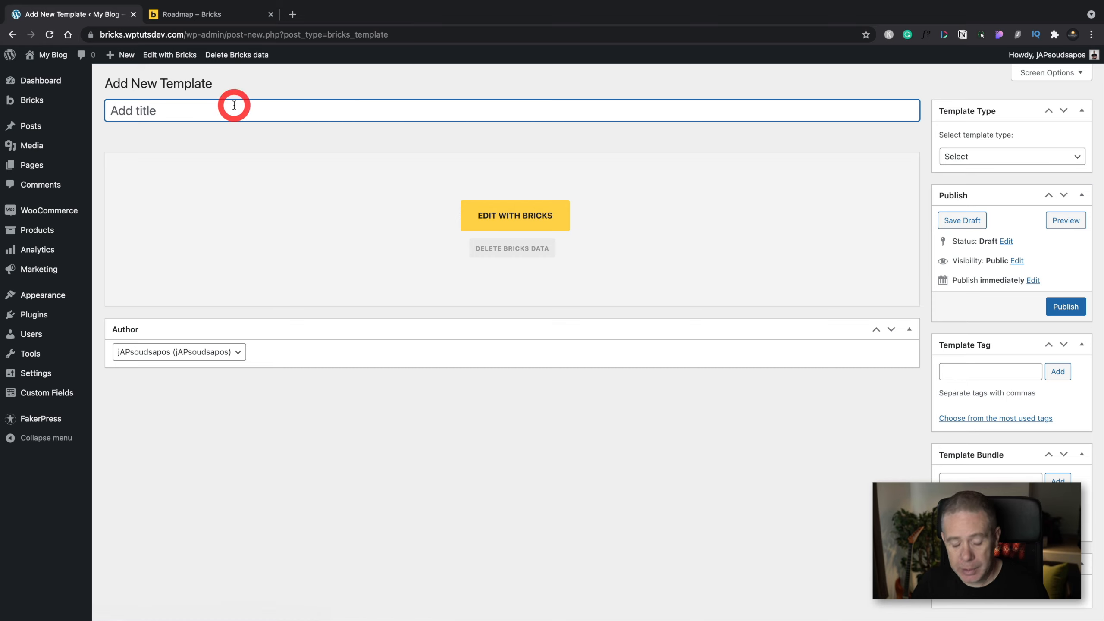
type("Single Pro")
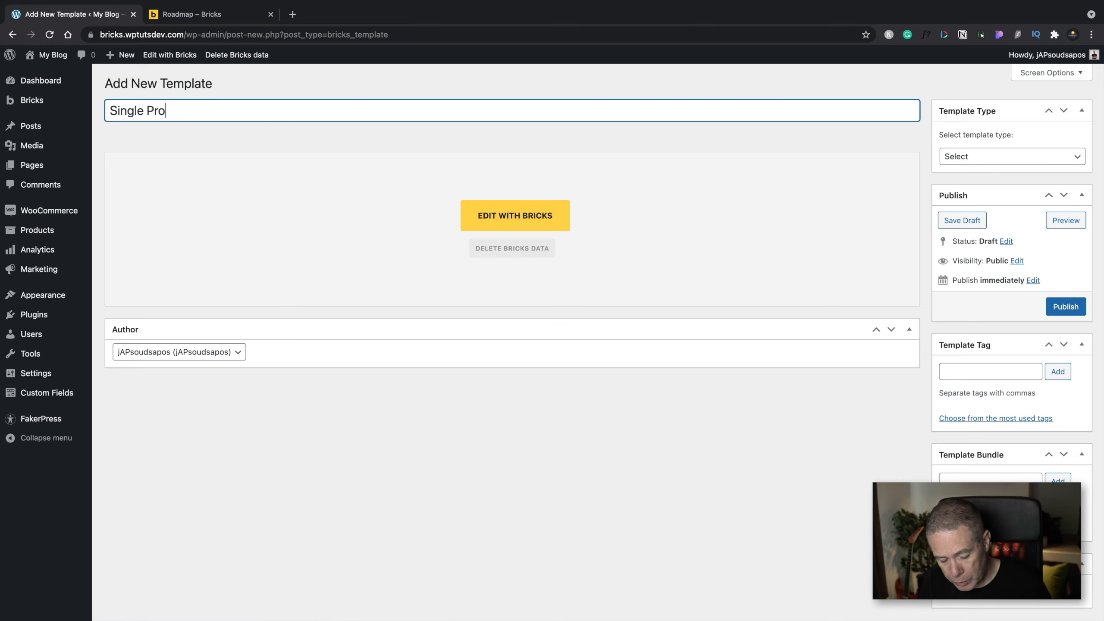
type("duct Template")
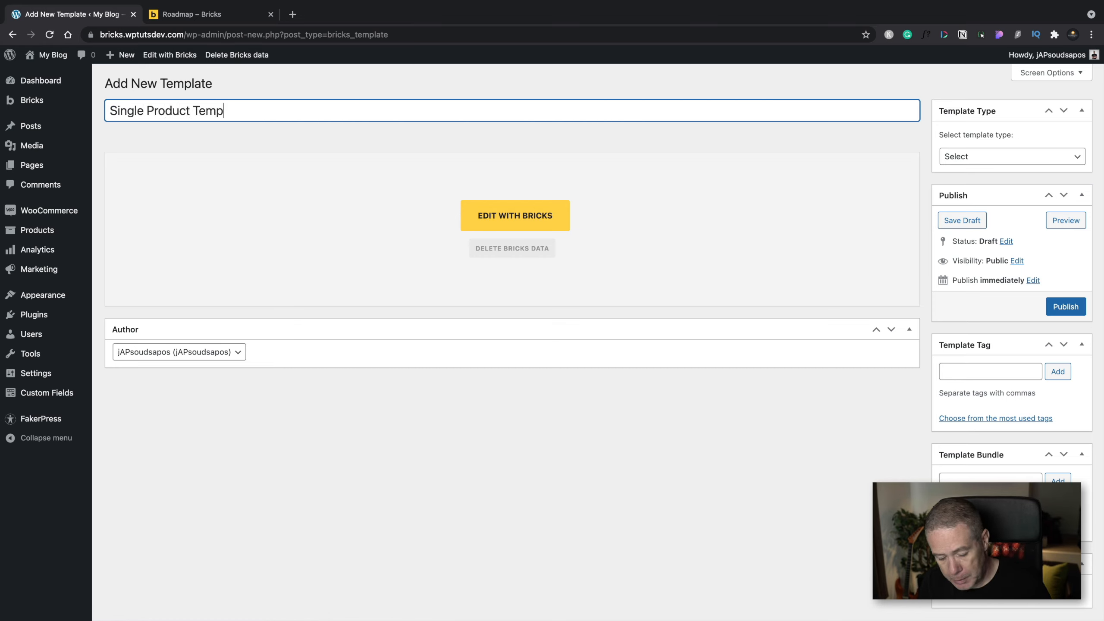
Publish the new template with the Single product template type and open it in the Bricks editor
left_click(946, 160)
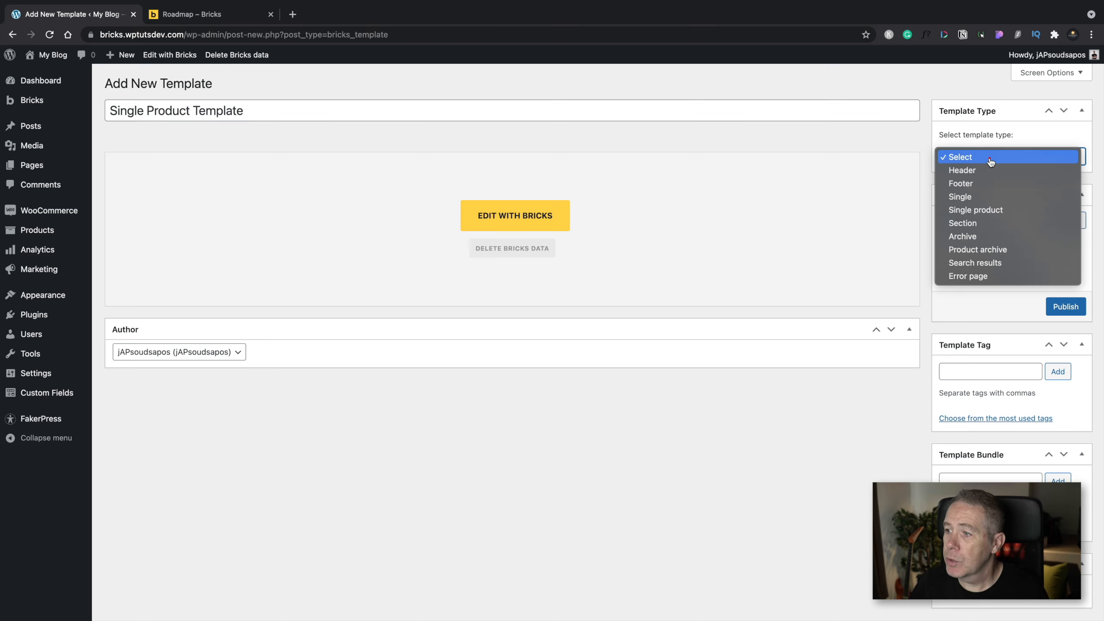
left_click(988, 210)
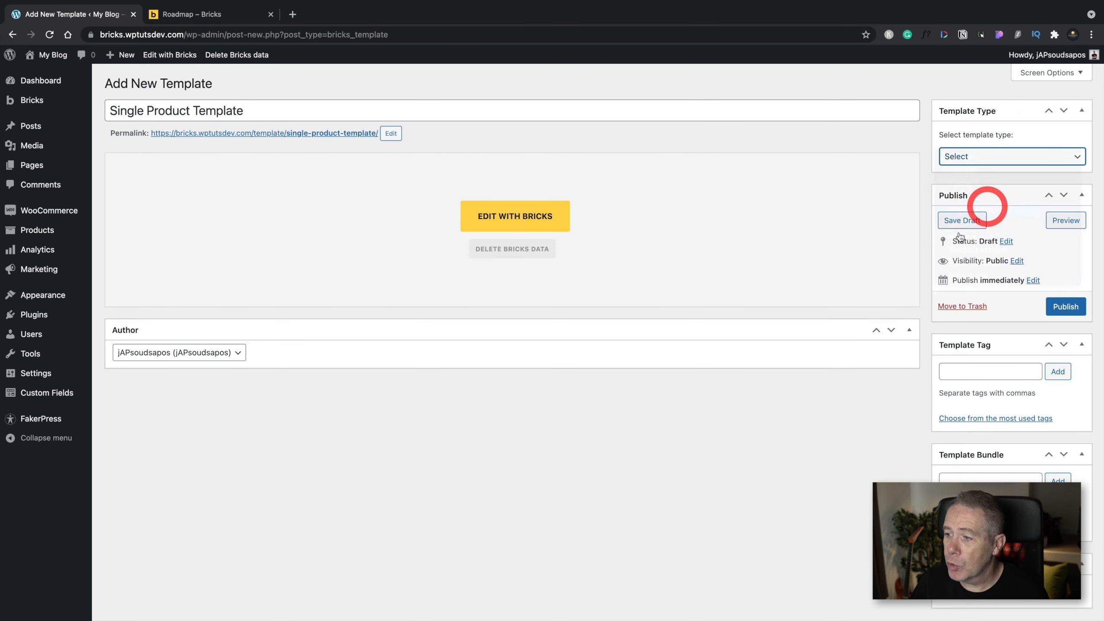
left_click(1065, 307)
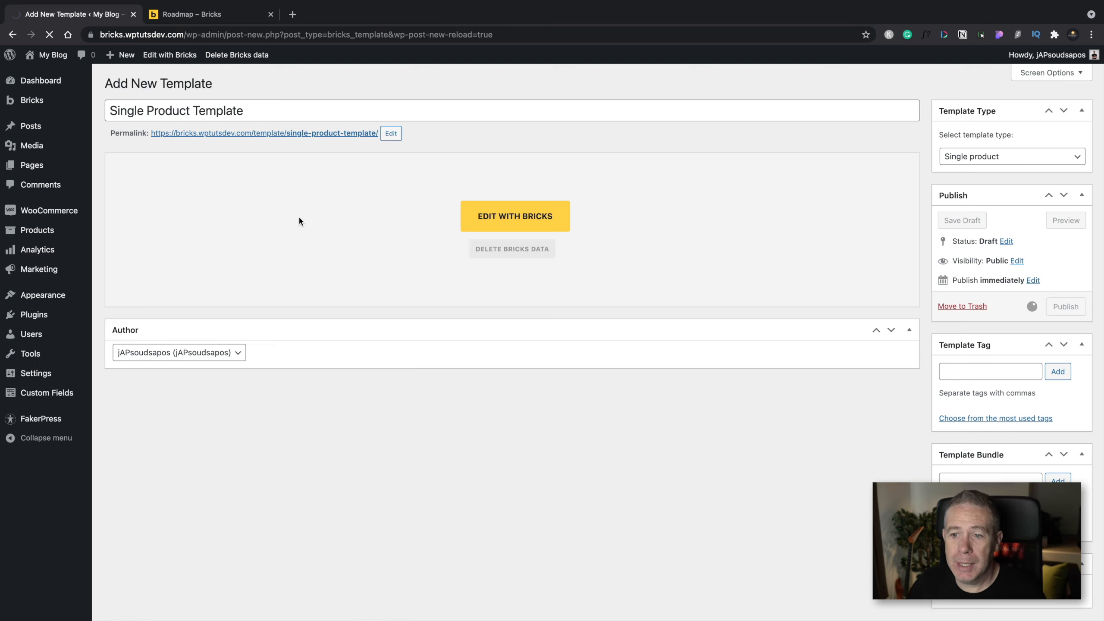
left_click(526, 245)
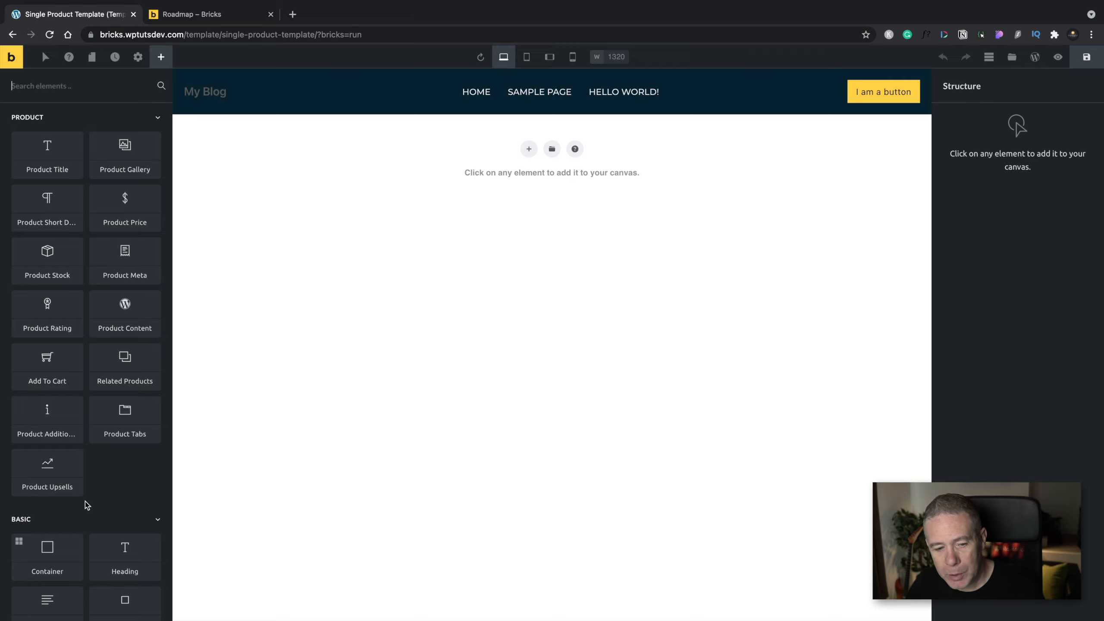
Add a Container element to the empty template and select it
scroll(85, 501, "down", 3)
left_click(48, 417)
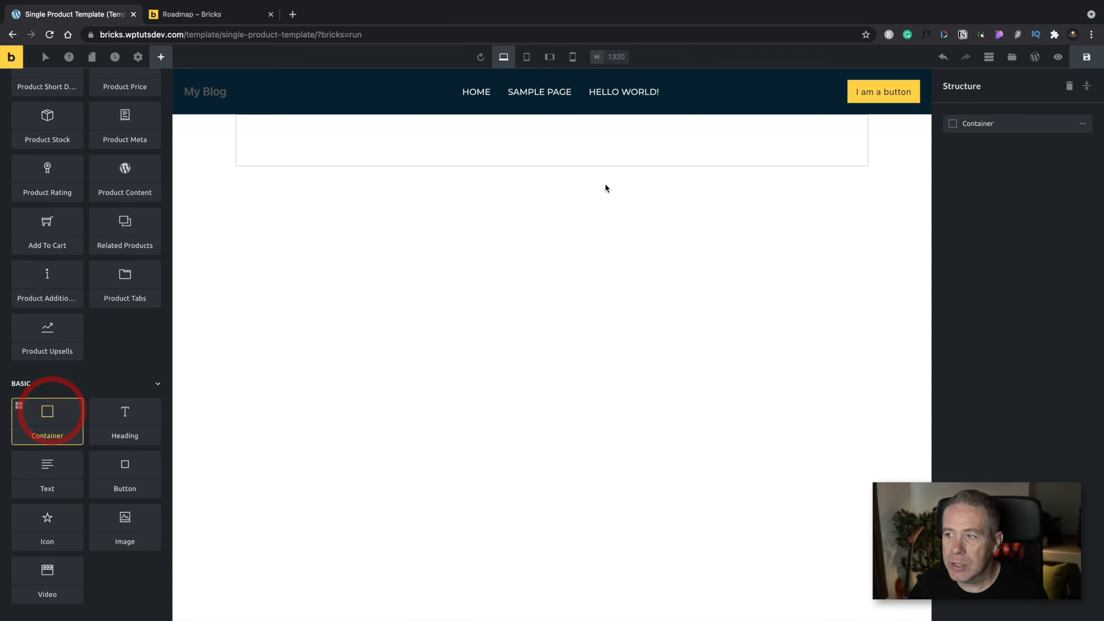
left_click(1001, 123)
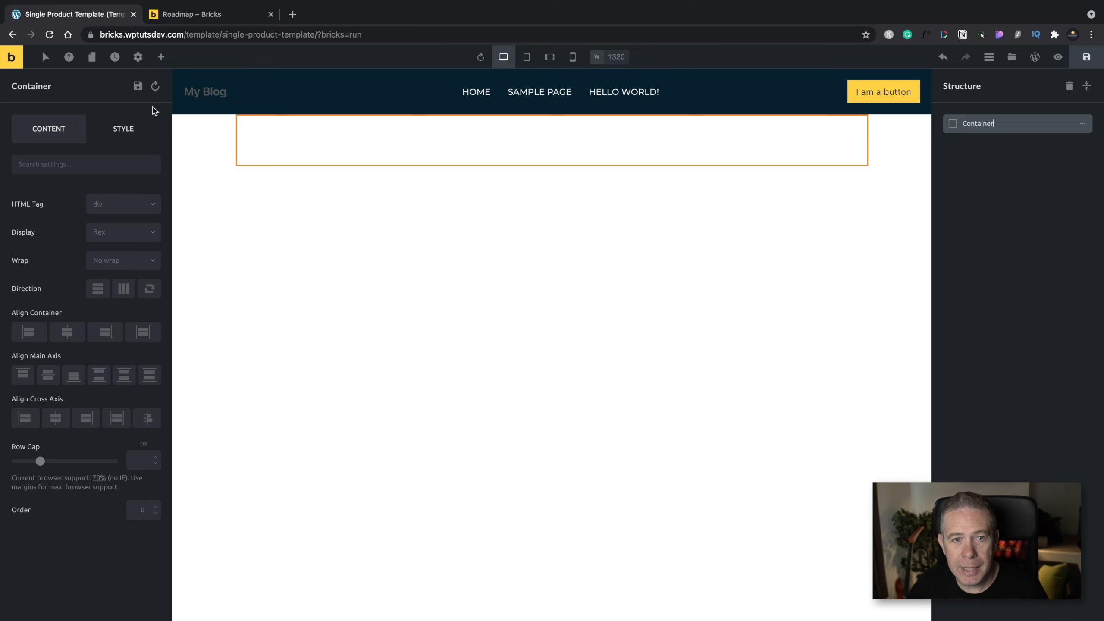
Insert a nested container holding 2 inner containers inside the selected container using the container layout options
left_click(161, 57)
scroll(54, 518, "down", 2)
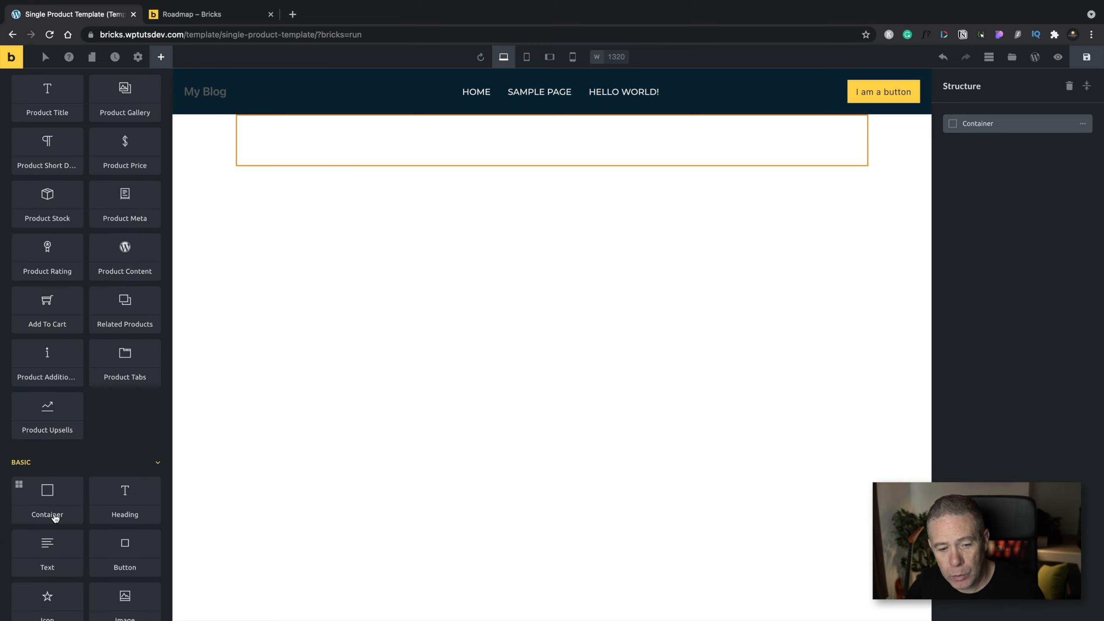
left_click(20, 470)
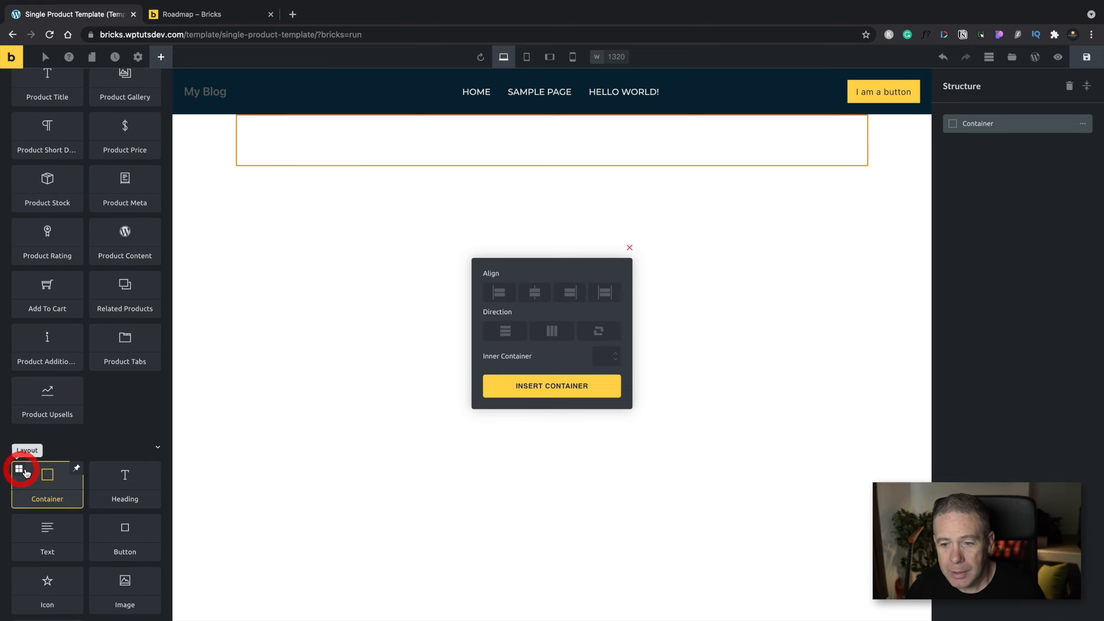
left_click(602, 358)
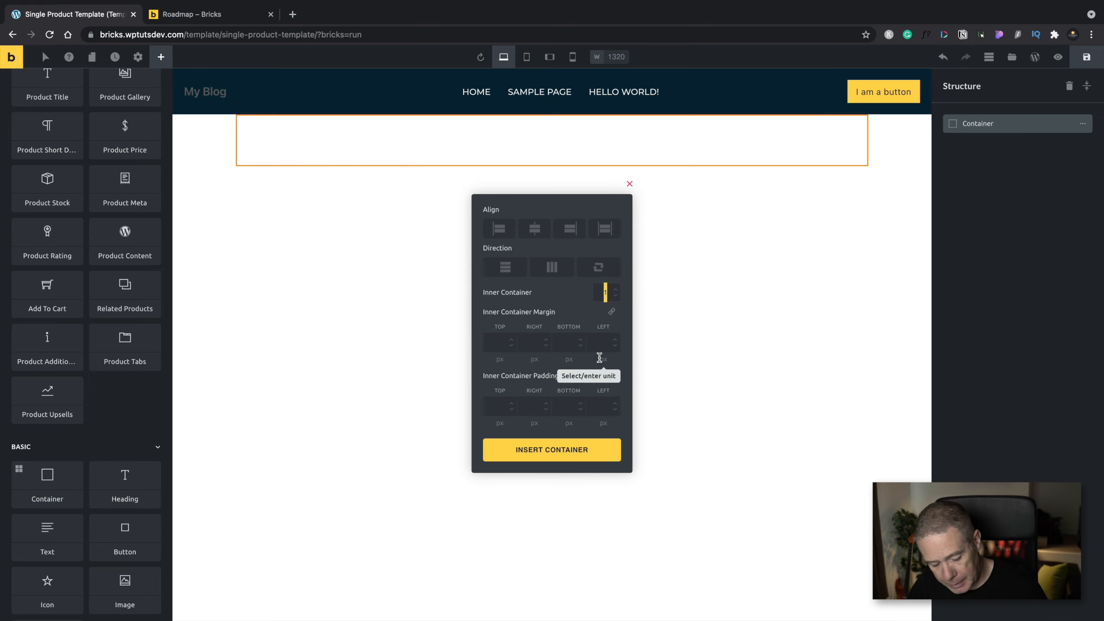
left_click(568, 422)
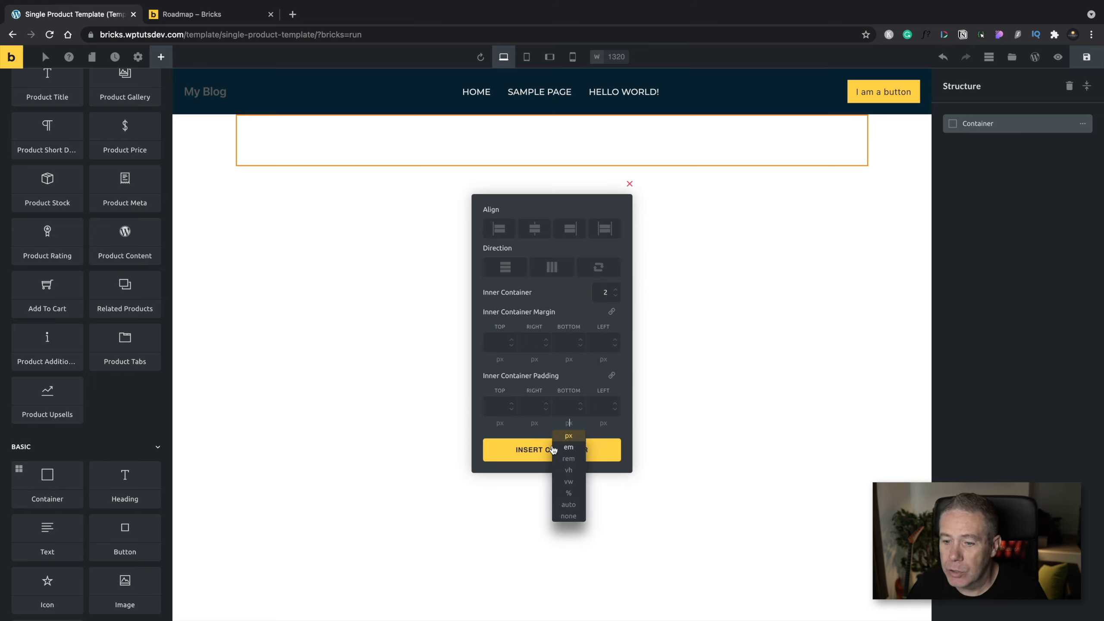
left_click(538, 453)
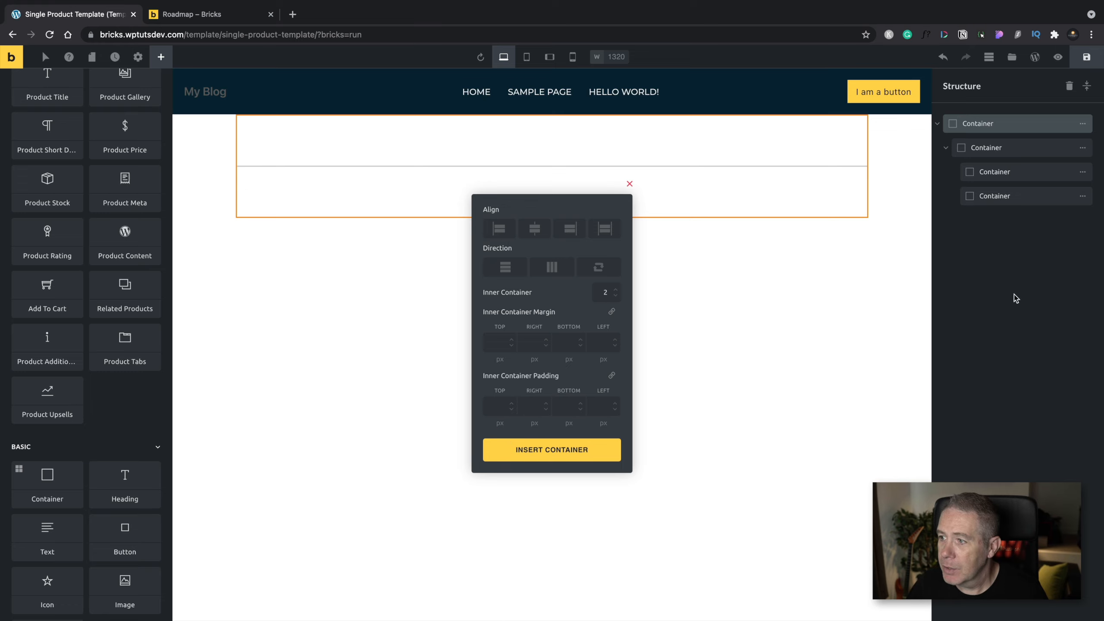
Set the direction of the nested container that holds the two inner containers to horizontal
left_click(833, 337)
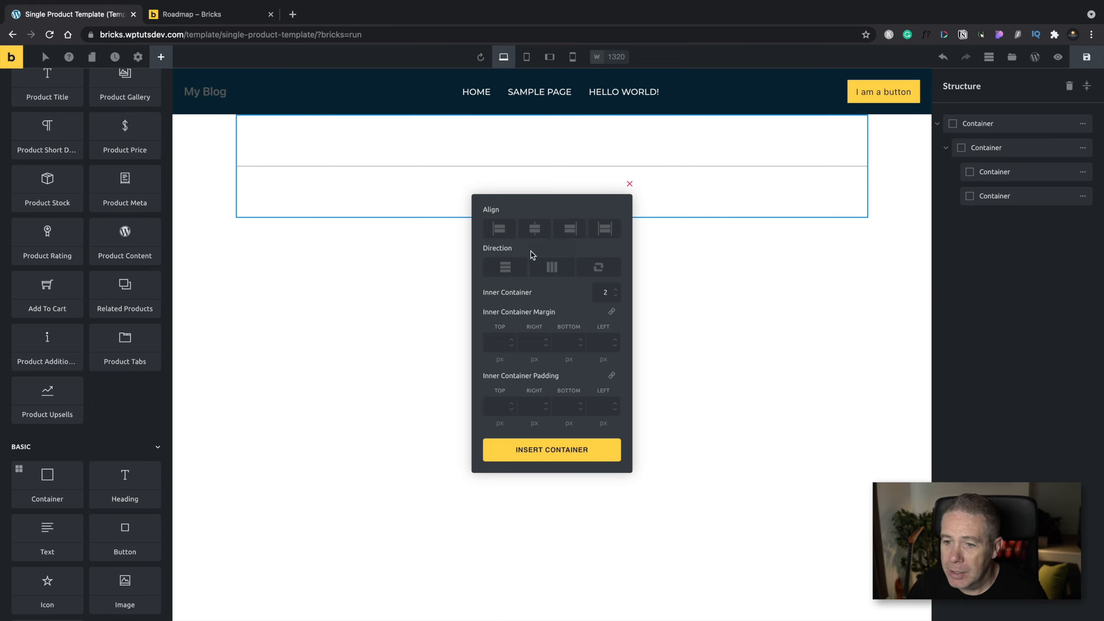
left_click(551, 270)
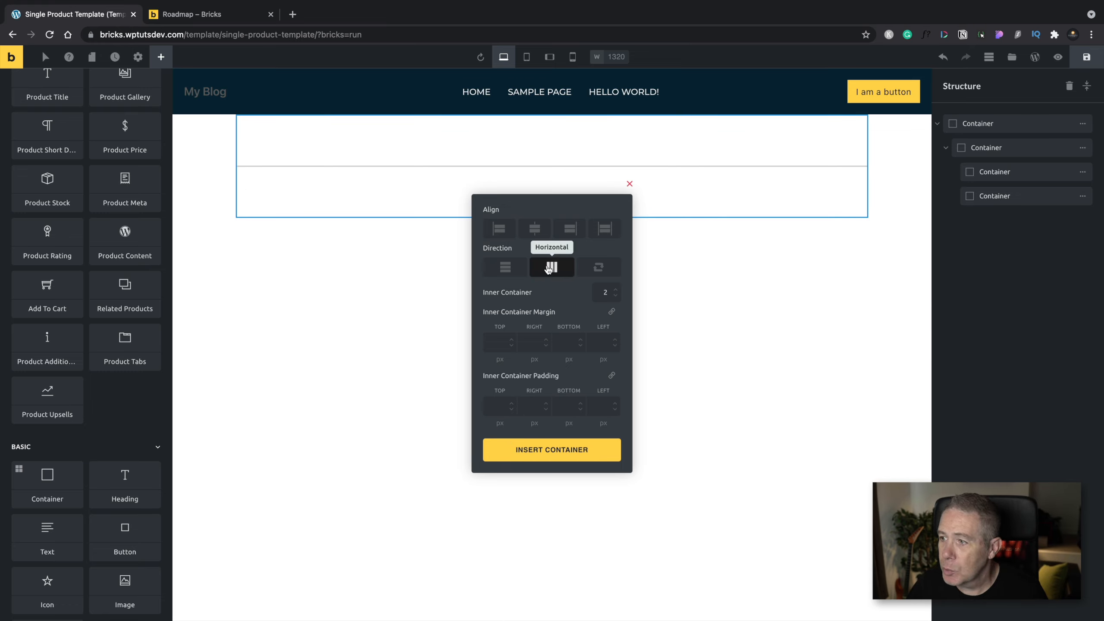
left_click(1026, 148)
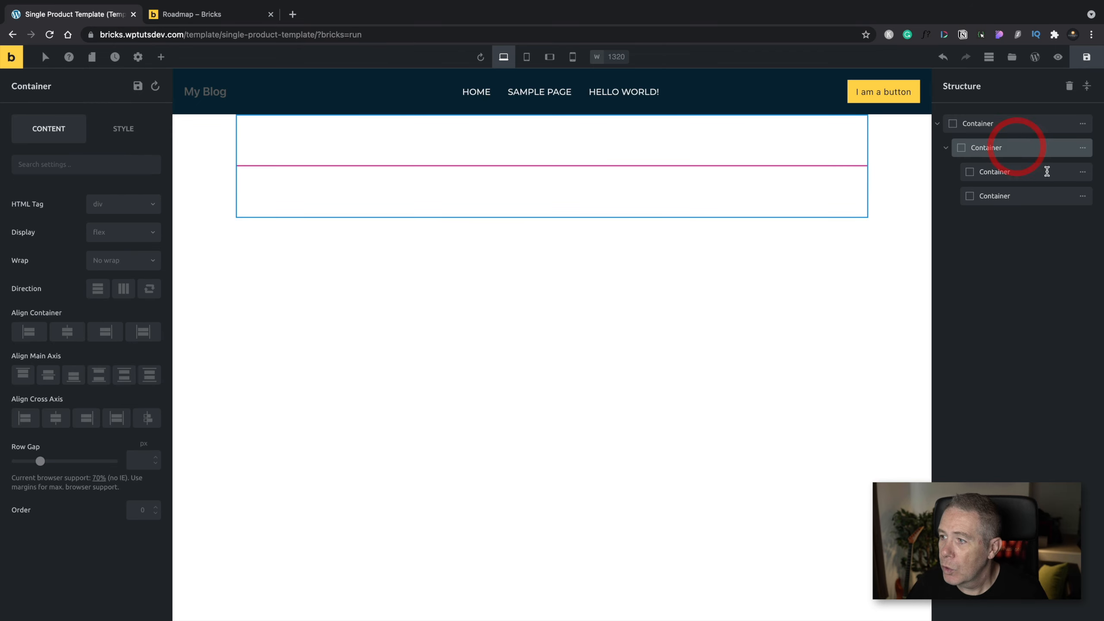
left_click(1080, 149)
left_click(123, 289)
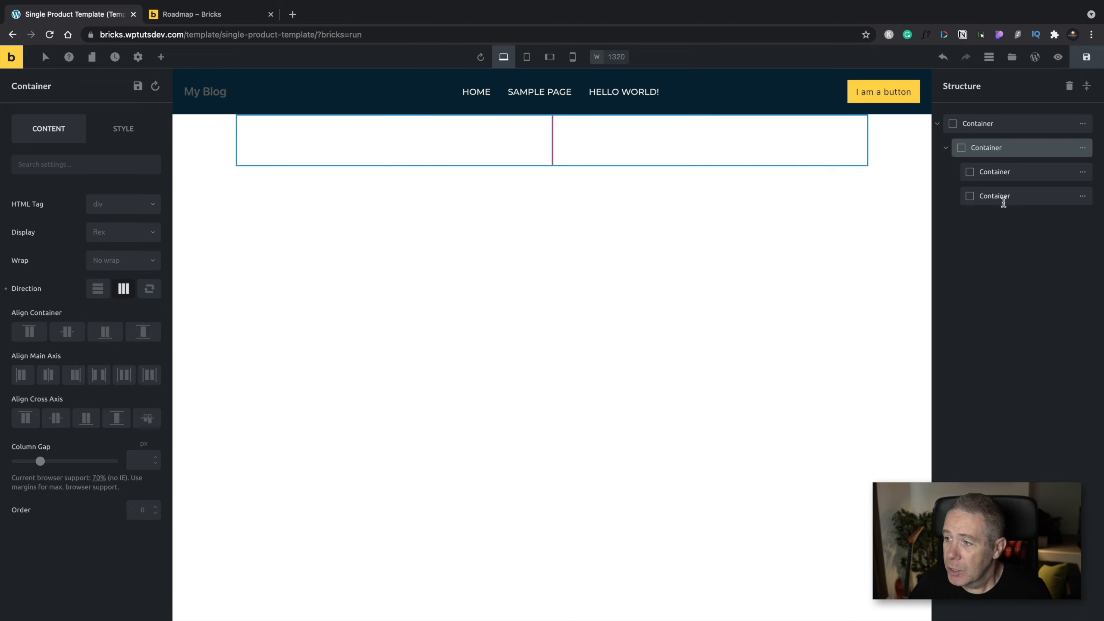
Rename the first inner container "Left" and the second inner container "Right" in the structure
left_click(1009, 172)
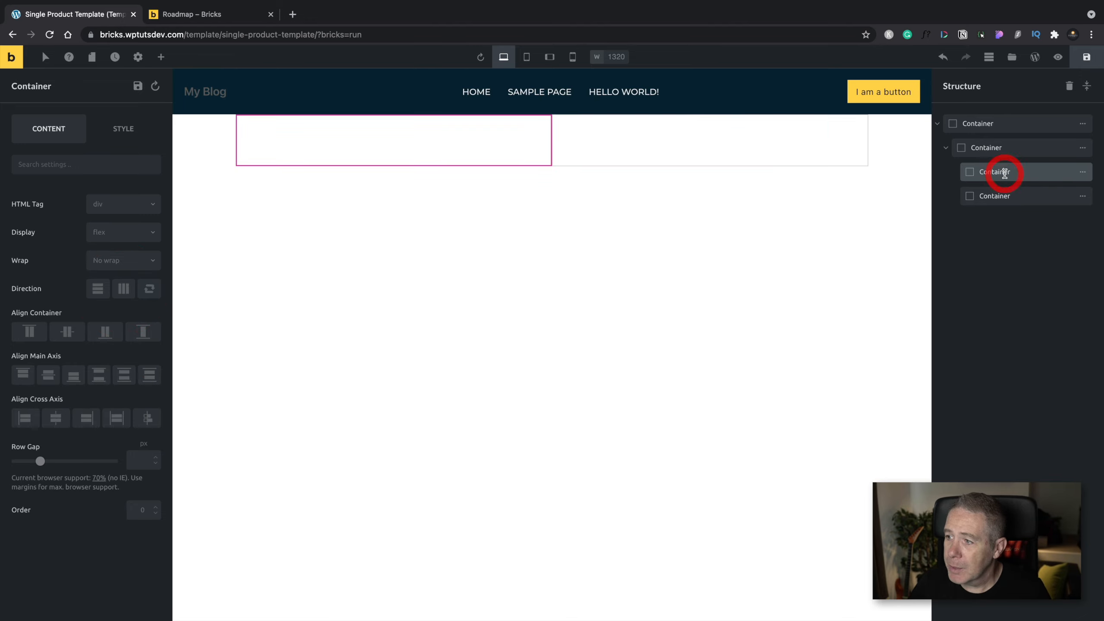
double_click(1009, 173)
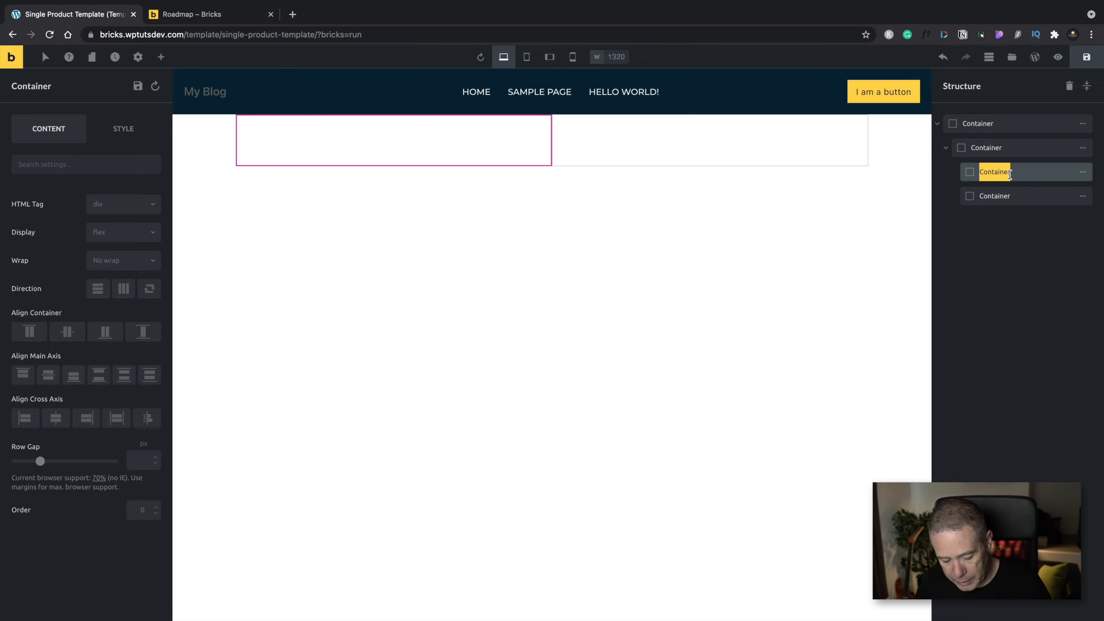
type("Left")
double_click(1016, 196)
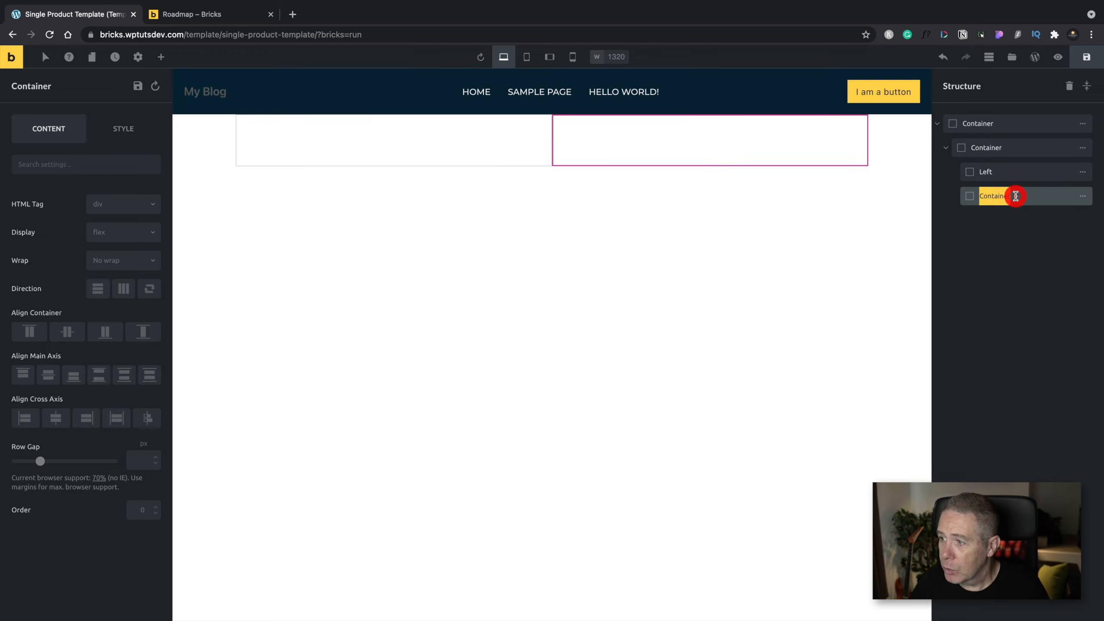
type("Right")
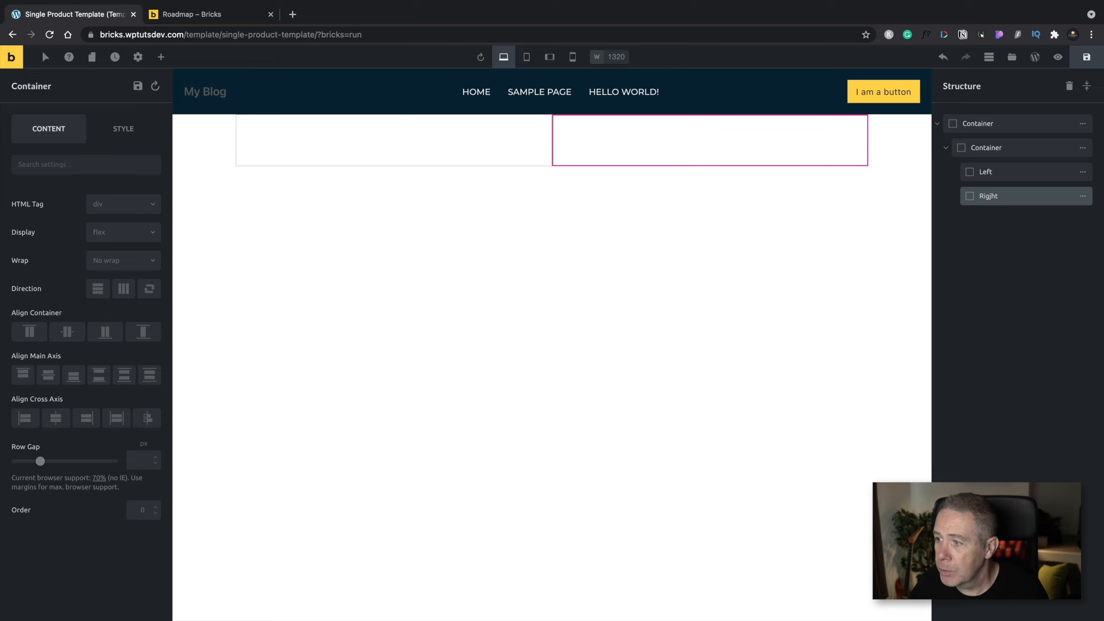
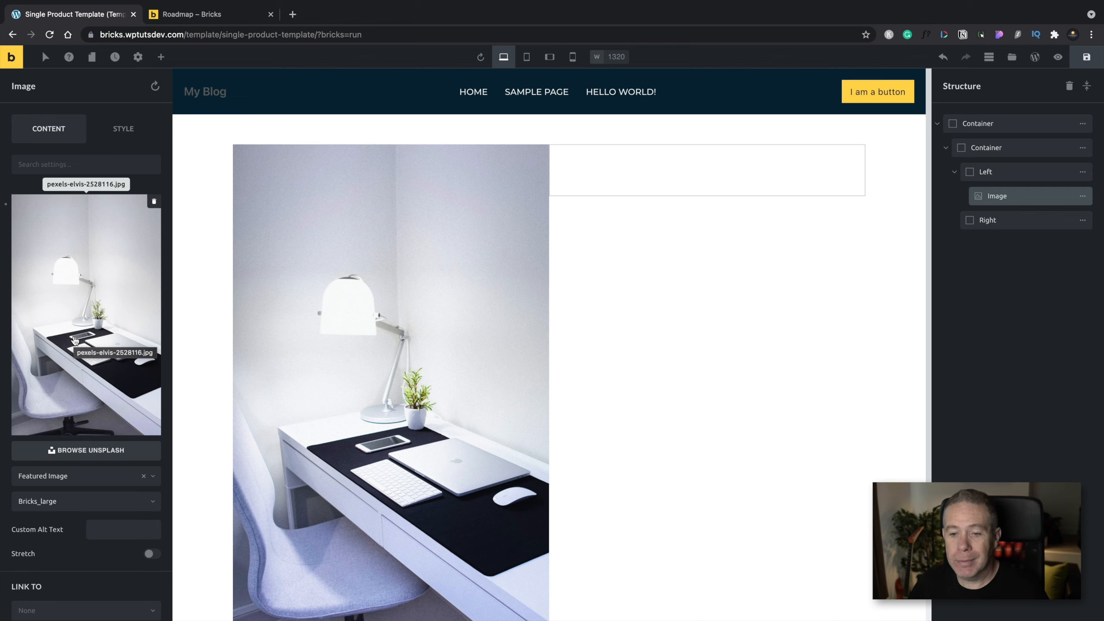
Set the size of the featured image in the Left container to Large (635x1024)
scroll(77, 496, "down", 3)
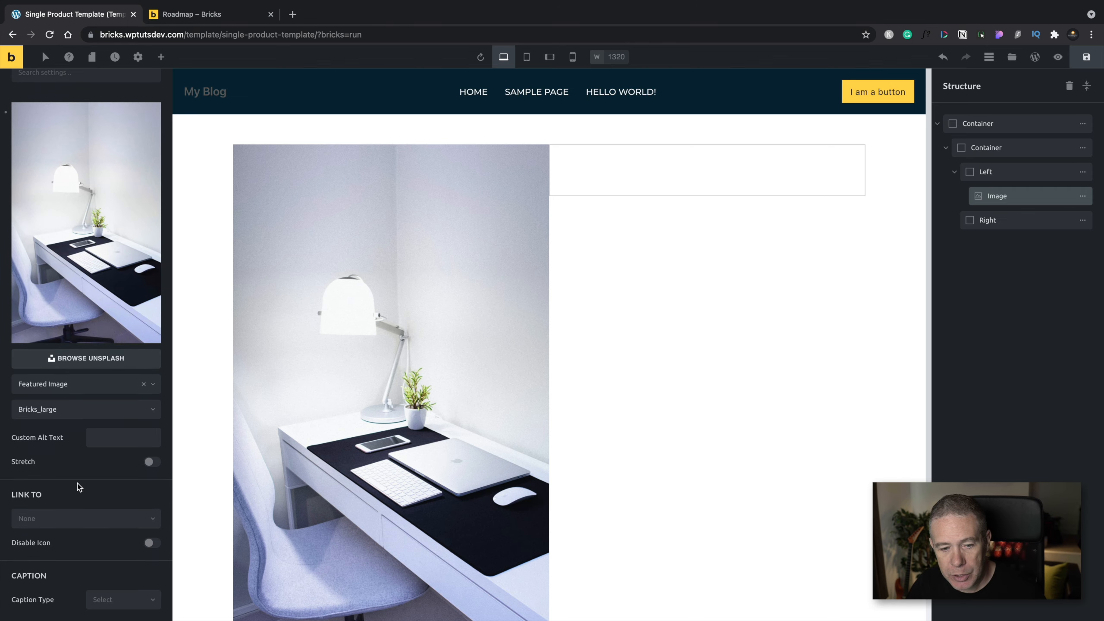
left_click(131, 409)
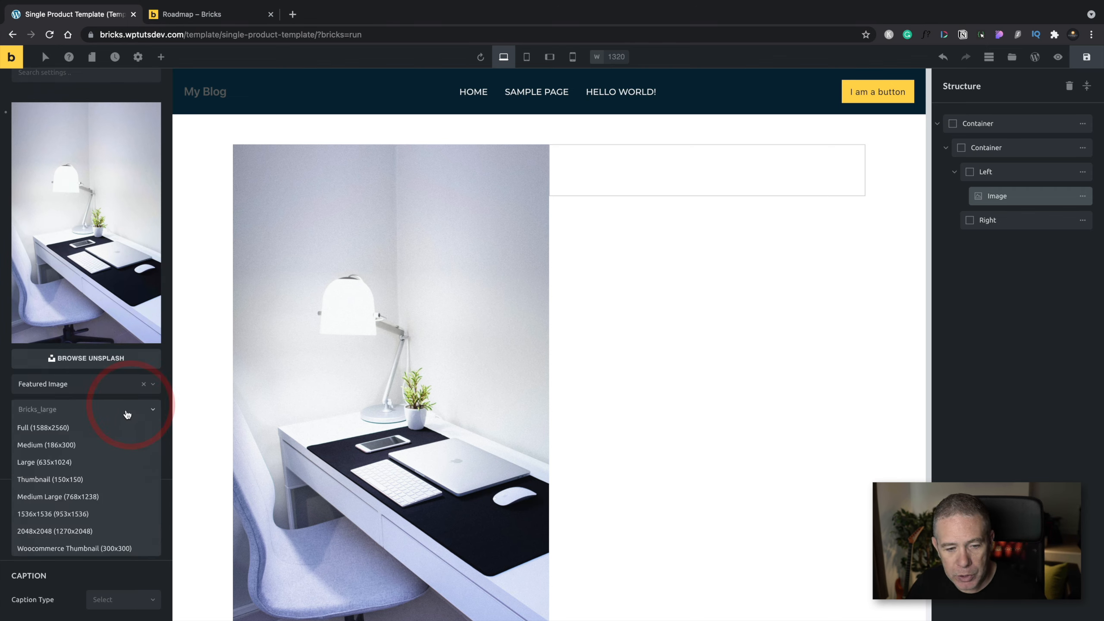
left_click(84, 462)
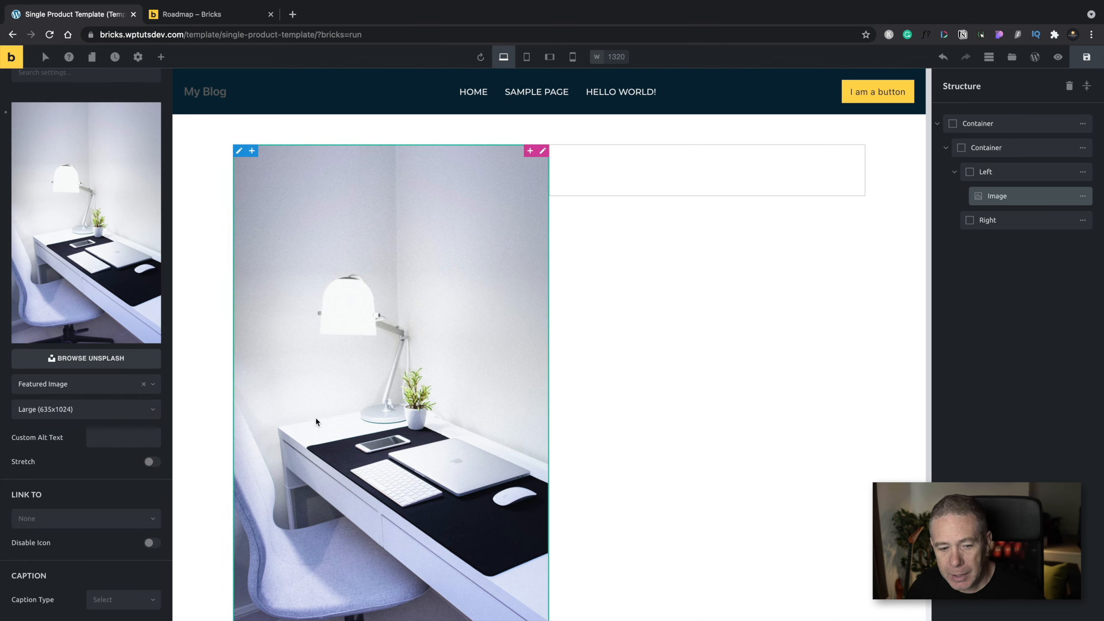
Add right padding to the Left container and left padding to the Right container to separate the two columns
left_click_drag(547, 322, 519, 316)
left_click(571, 173)
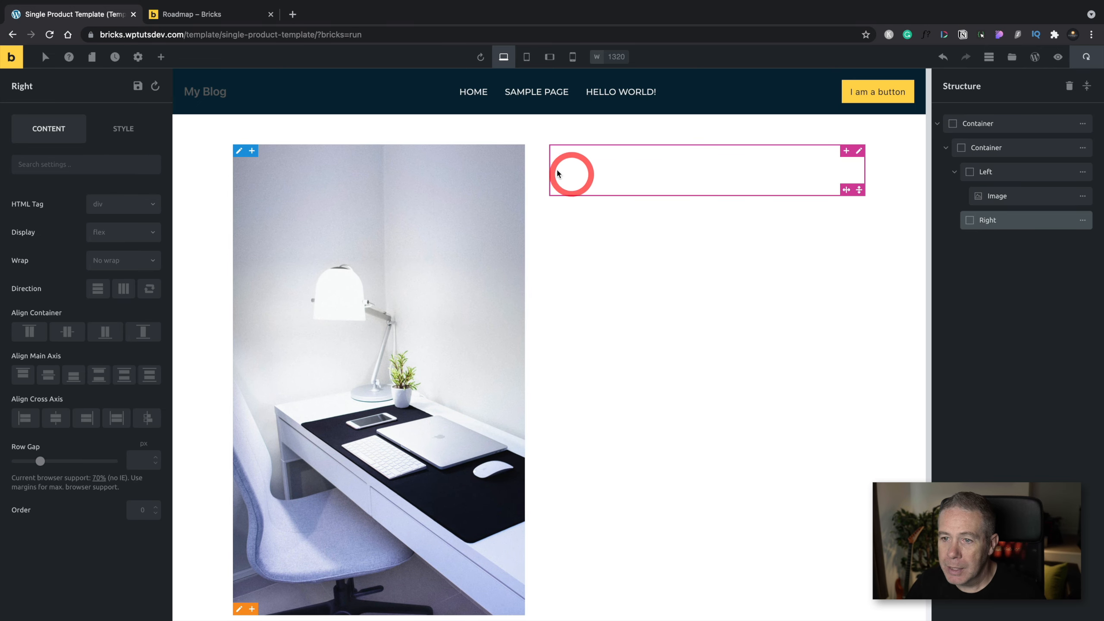
left_click_drag(553, 167, 570, 173)
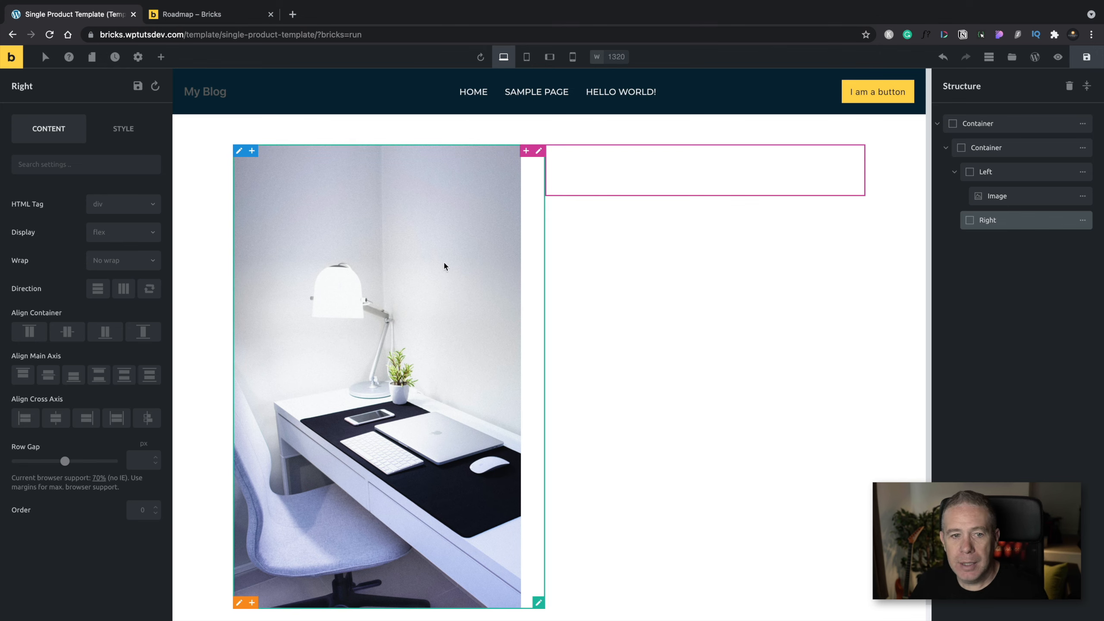
Add Product Title, Product Short Description, Product Meta and Add To Cart elements to the Right container
left_click(163, 57)
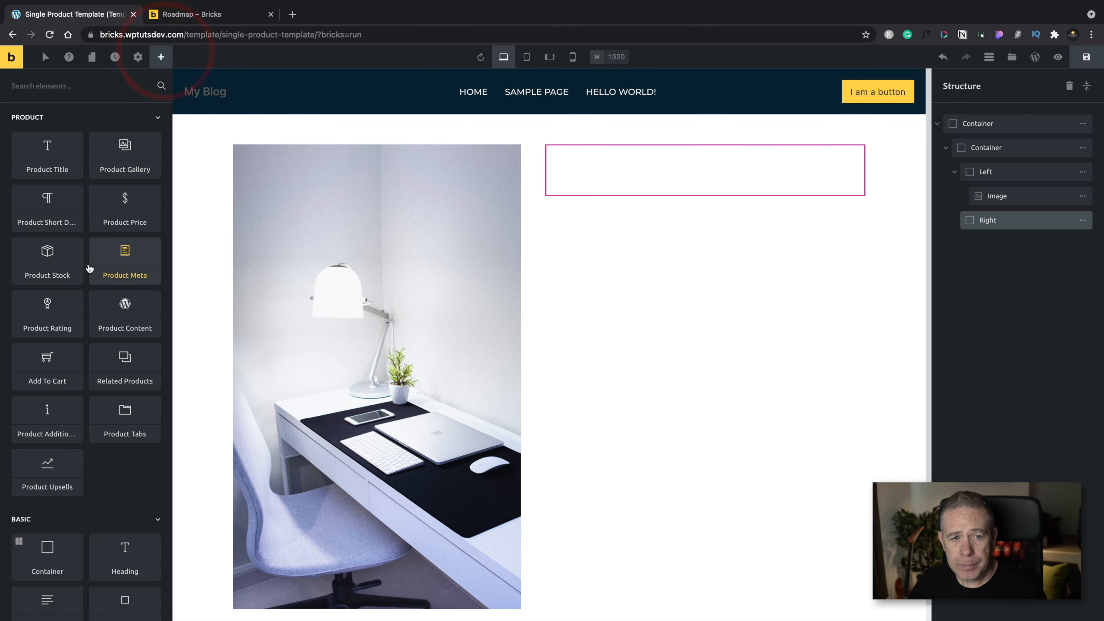
left_click_drag(37, 149, 674, 158)
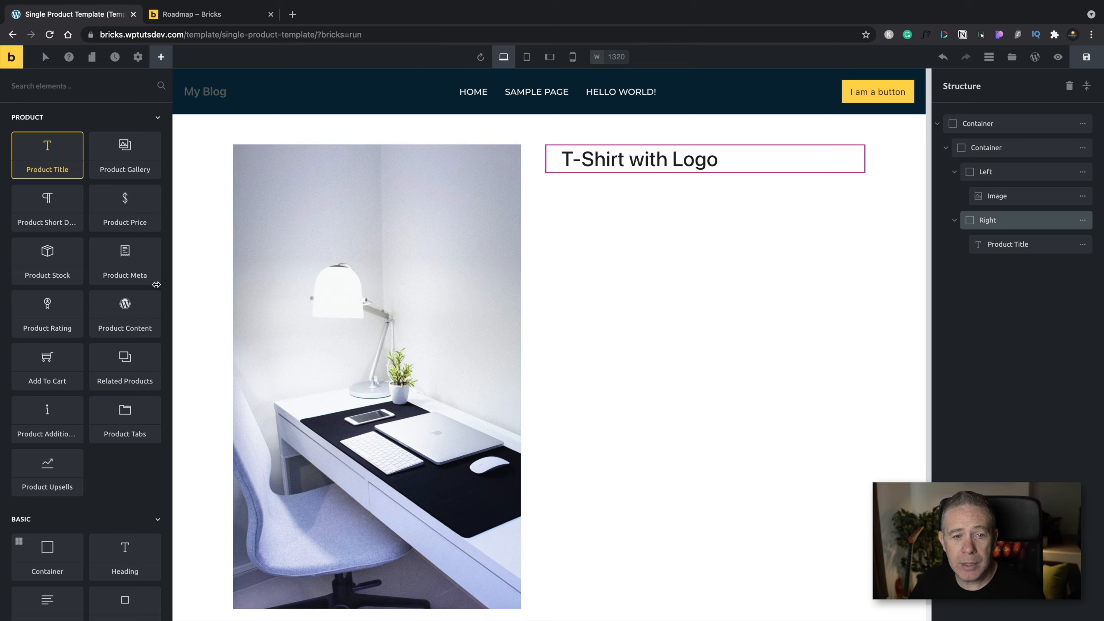
left_click_drag(47, 201, 657, 226)
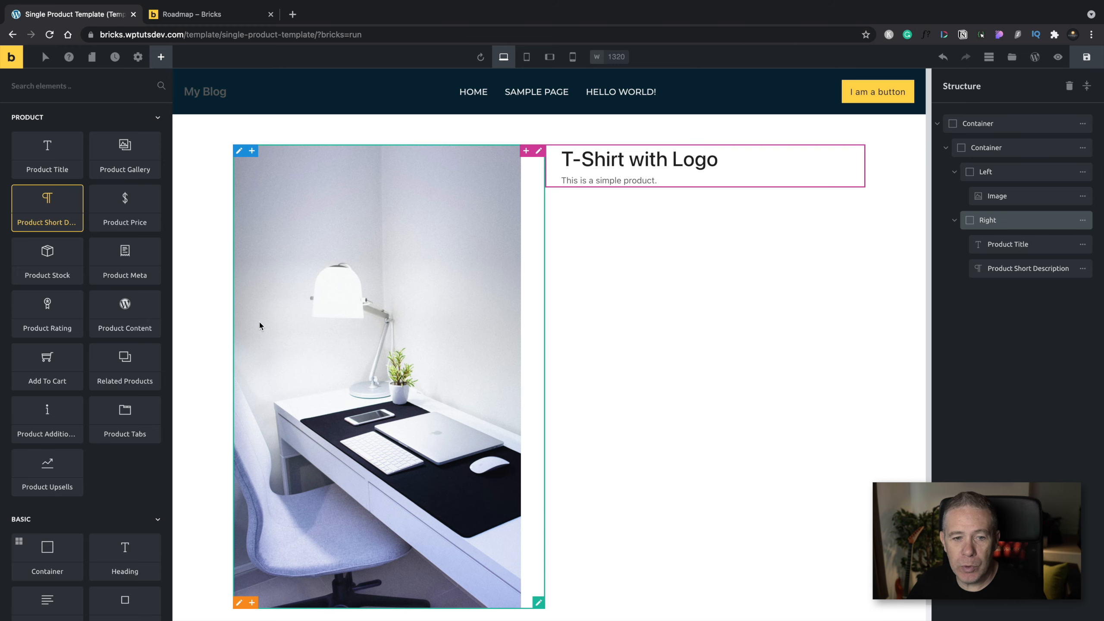
left_click_drag(125, 255, 627, 196)
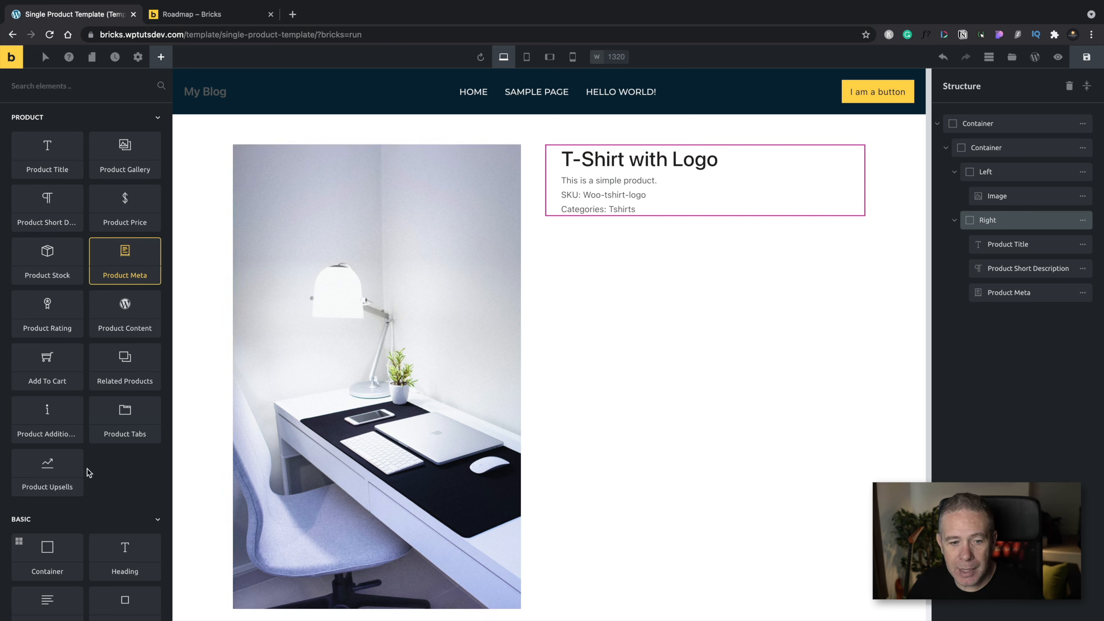
left_click_drag(49, 363, 562, 234)
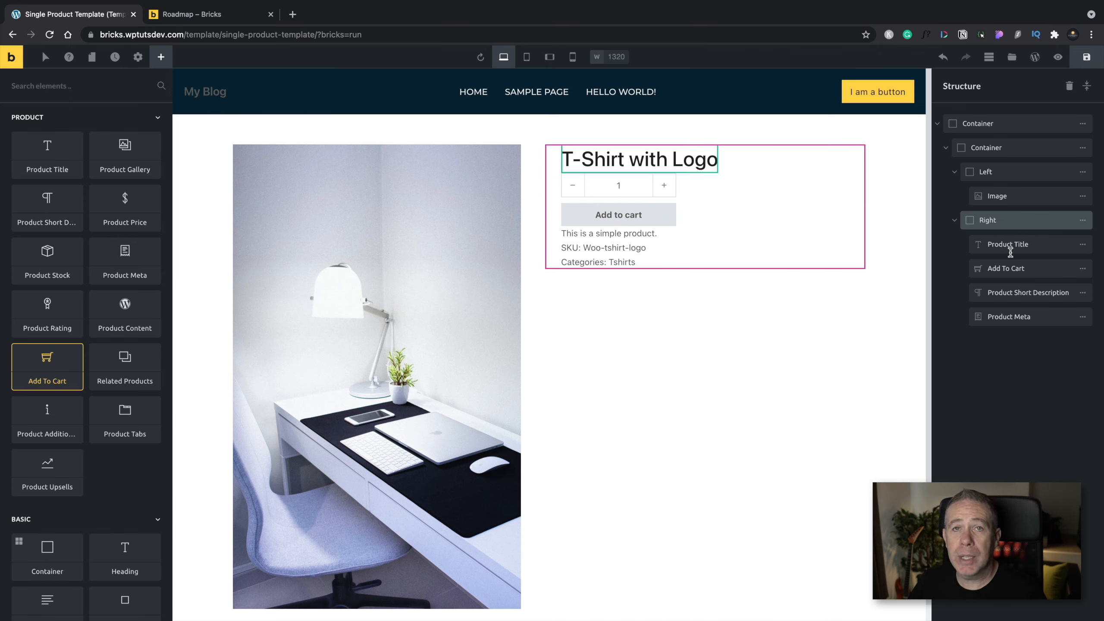
Reorder the Right container's elements as Product Title, Product Short Description, Product Meta and Add To Cart
left_click_drag(974, 245, 970, 319)
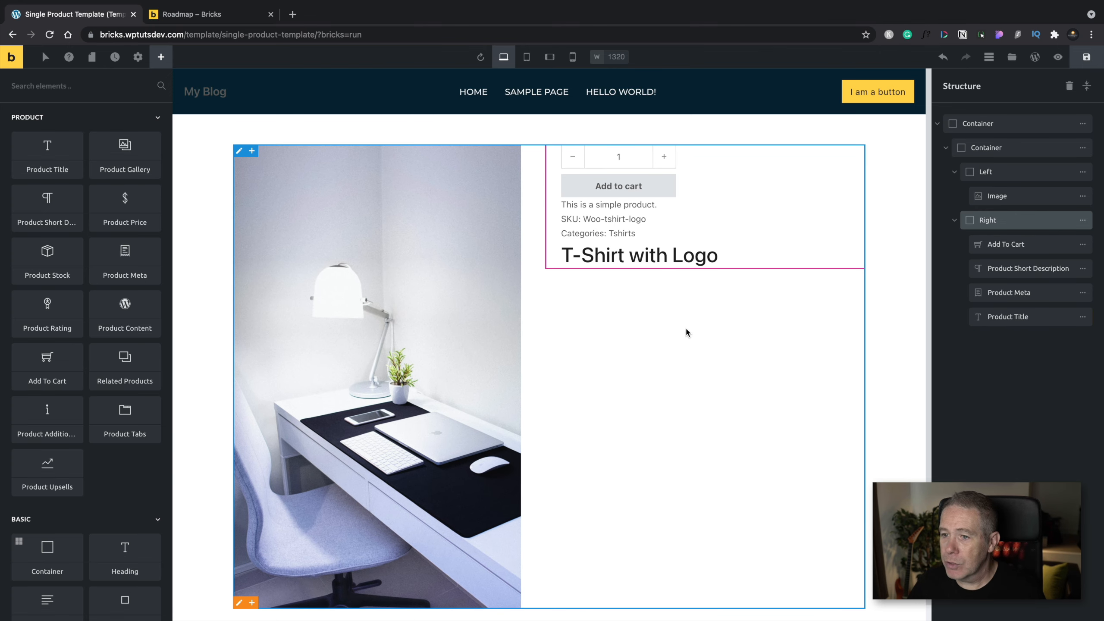
mouse_move(975, 318)
left_mouse_down()
mouse_move(979, 242)
mouse_move(977, 320)
left_mouse_up()
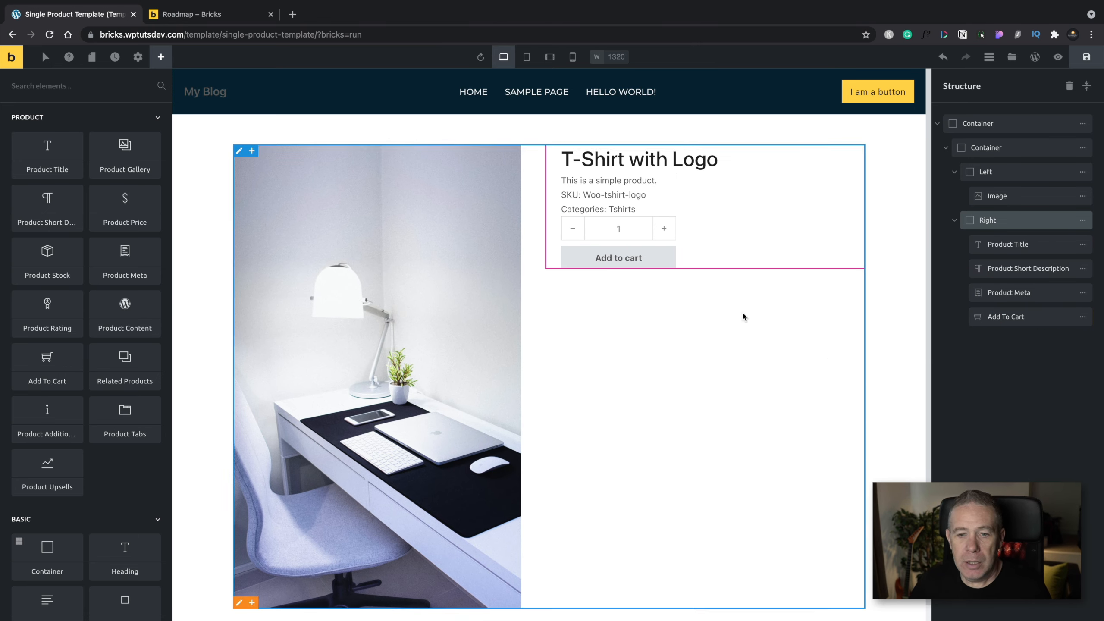
Review the content and style settings available for the Product Title element
left_click(1087, 251)
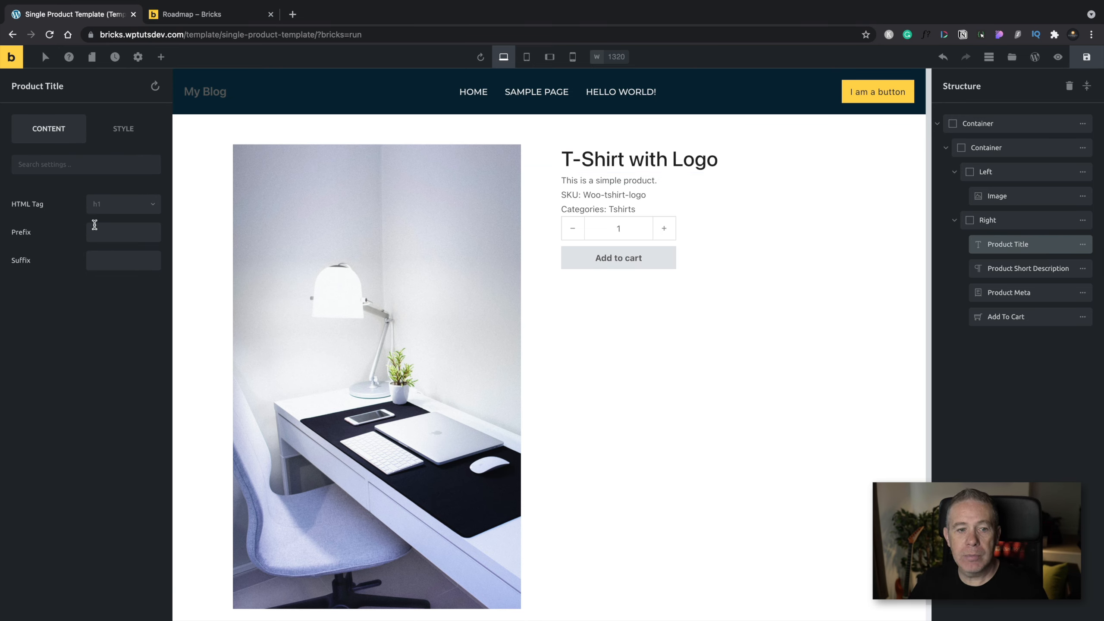
left_click(130, 128)
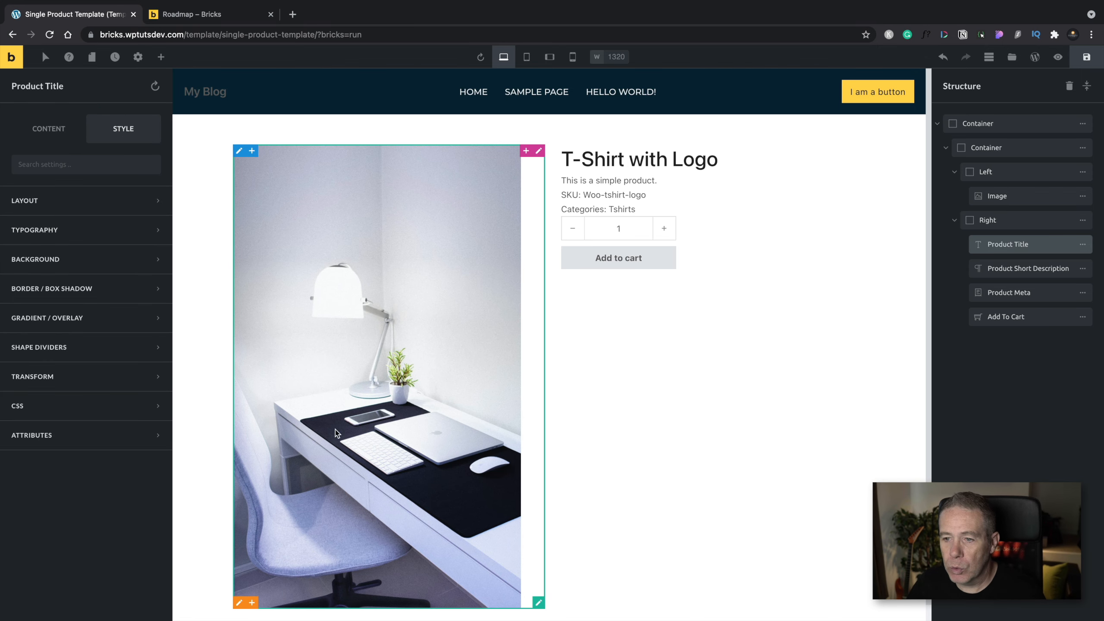
scroll(714, 443, "down", 1)
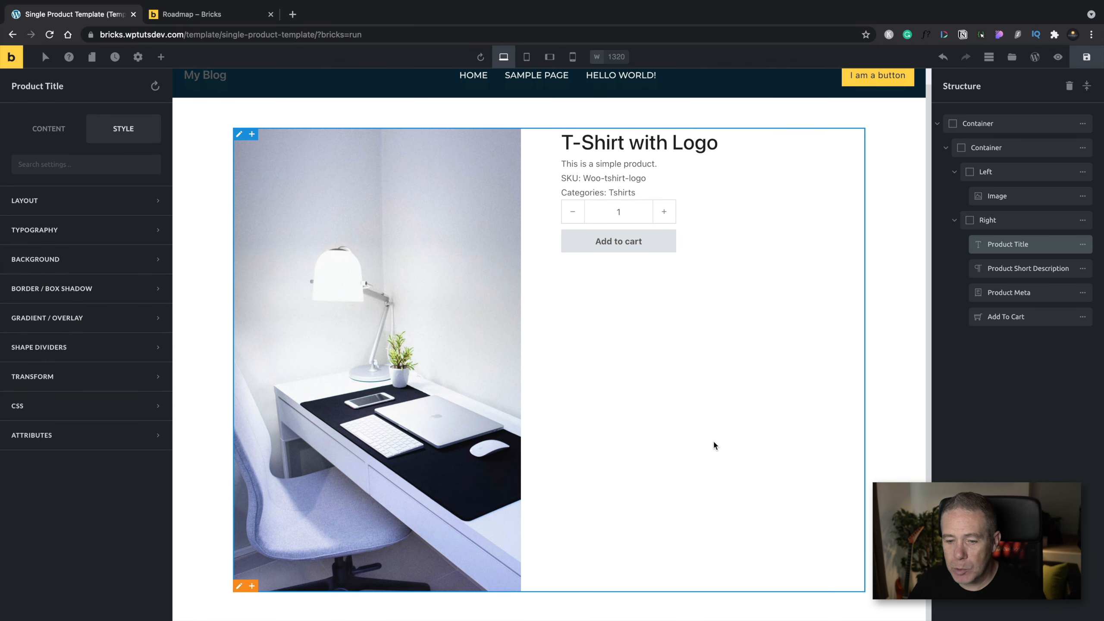
scroll(714, 444, "up", 1)
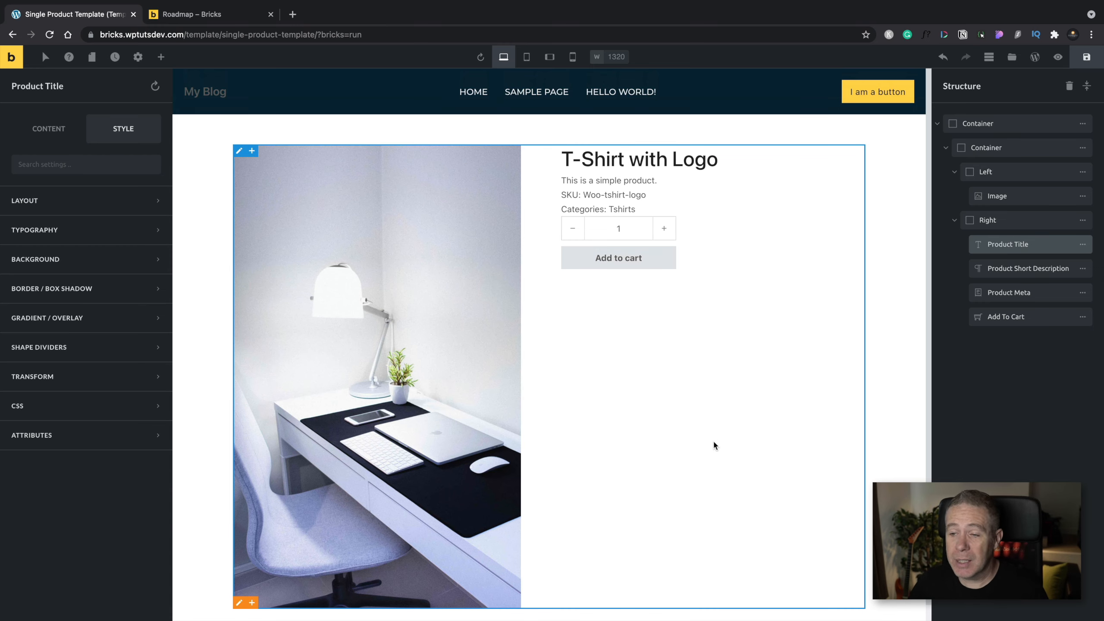
Insert a Product Price element between the Product Title and the Product Short Description
scroll(715, 446, "down", 1)
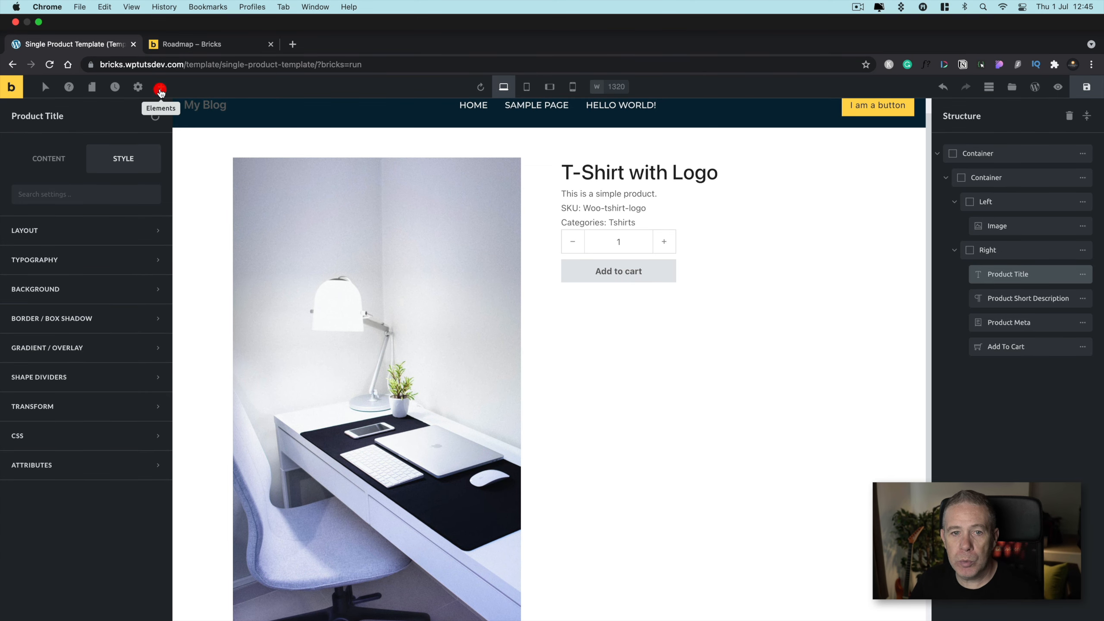
left_click(161, 57)
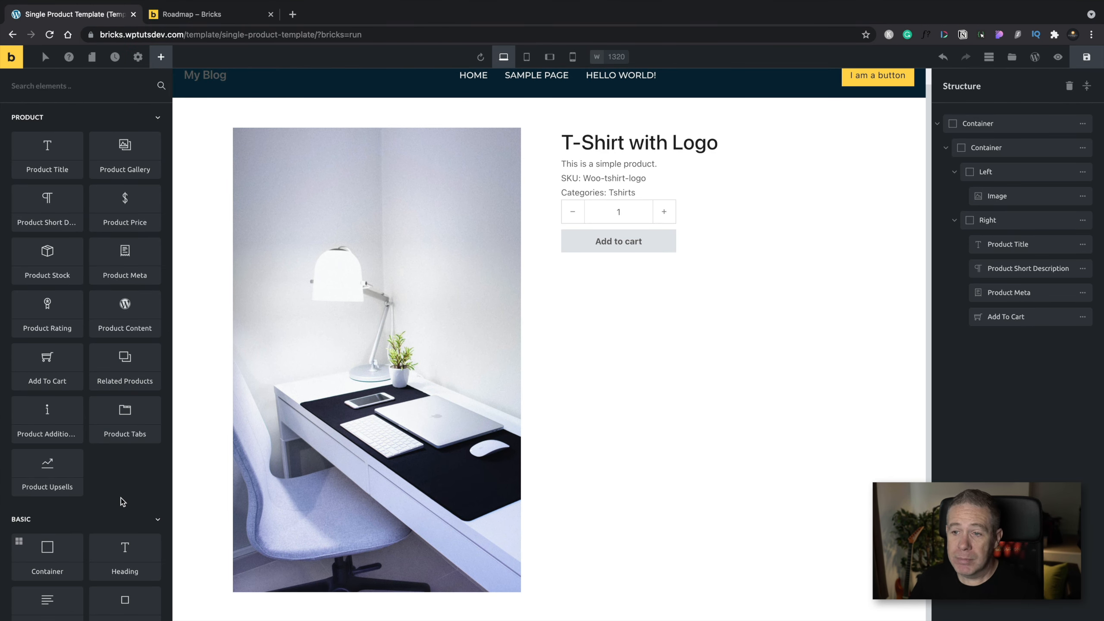
left_click_drag(116, 203, 703, 178)
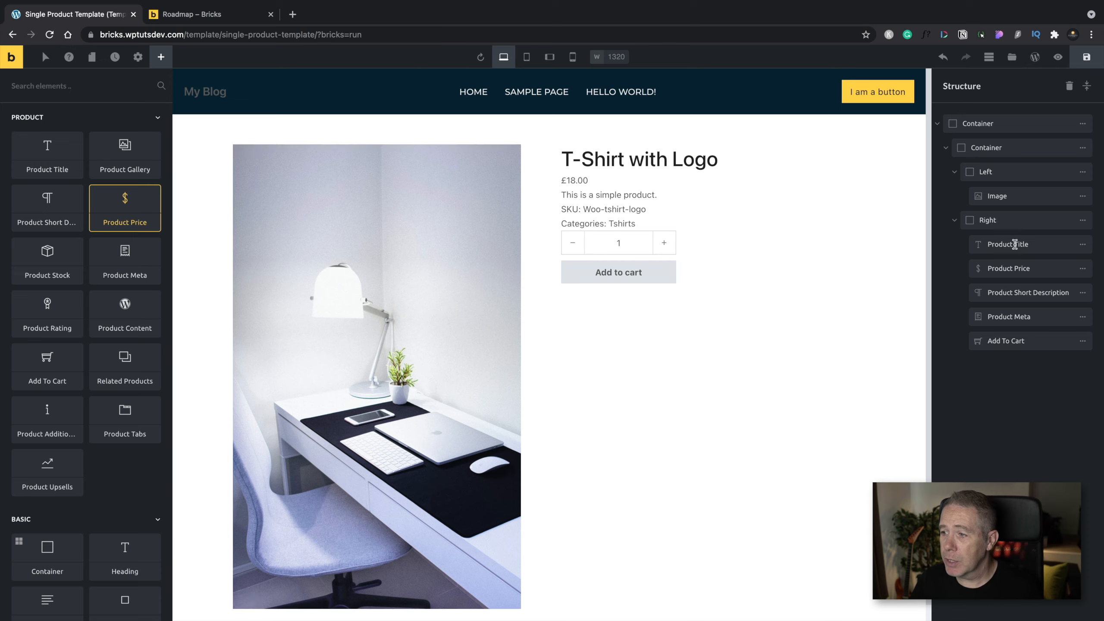
Try the Hide Regular Price option in the Product Price element's content settings and turn it back off
left_click(1082, 268)
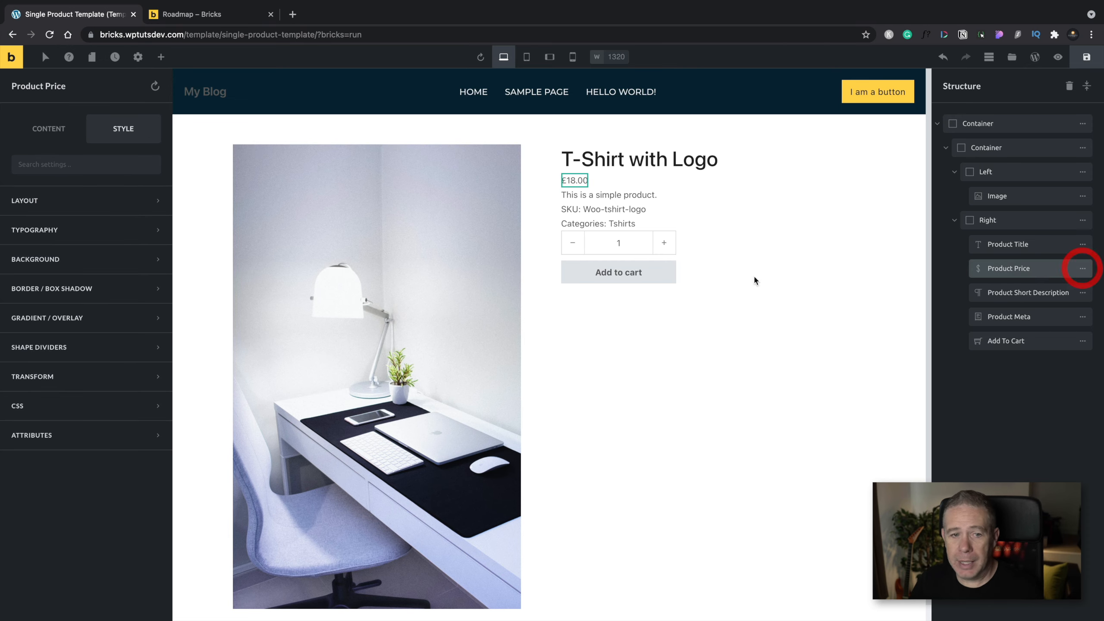
left_click(30, 130)
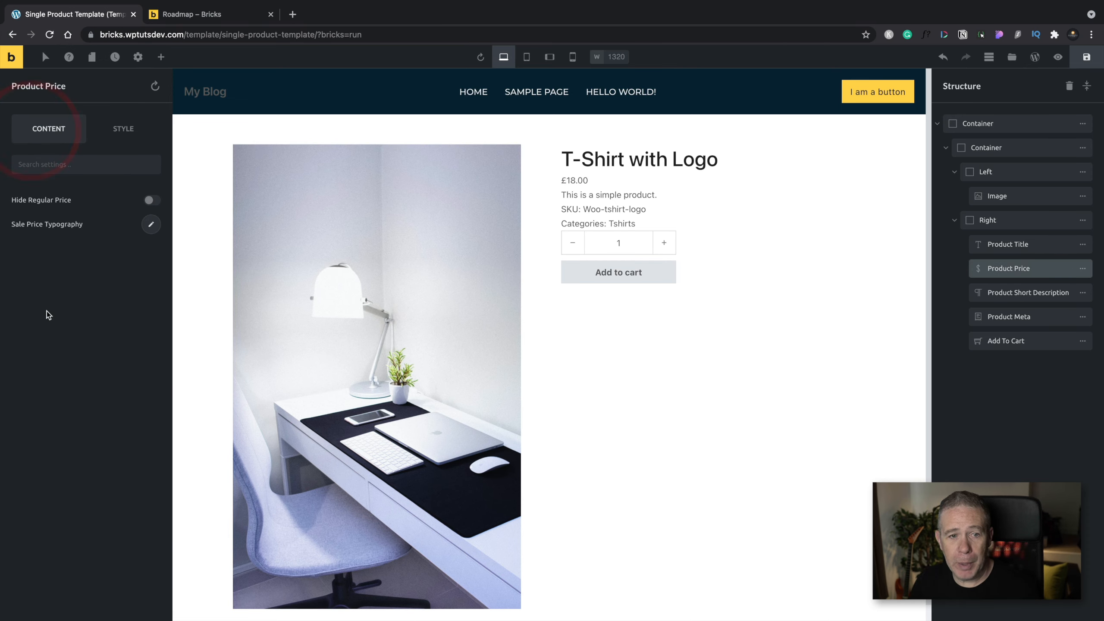
left_click(150, 201)
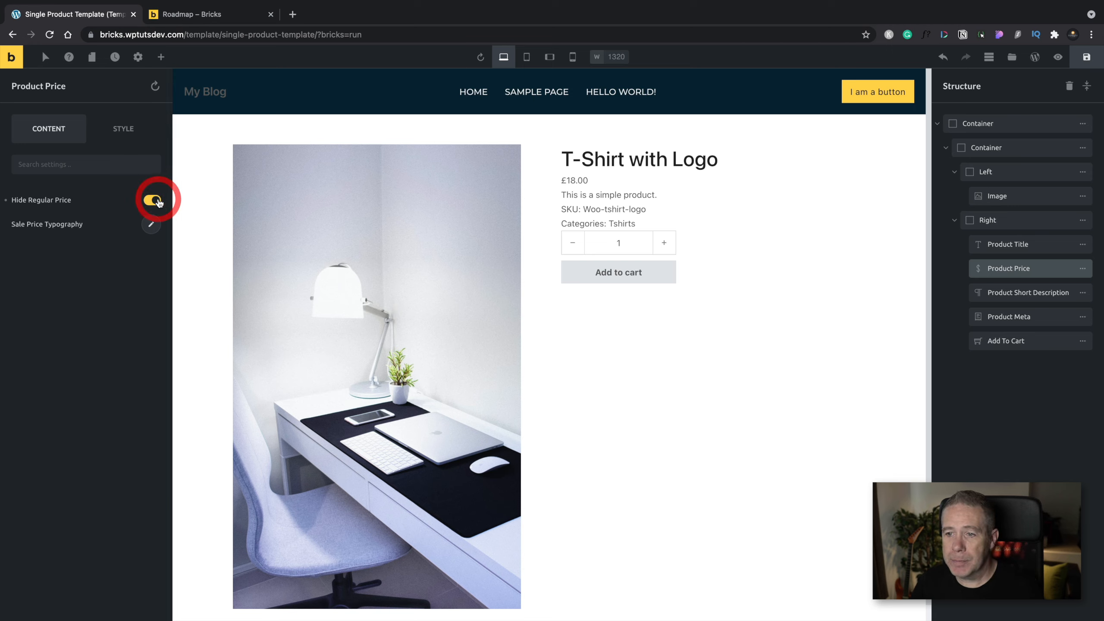
left_click(149, 202)
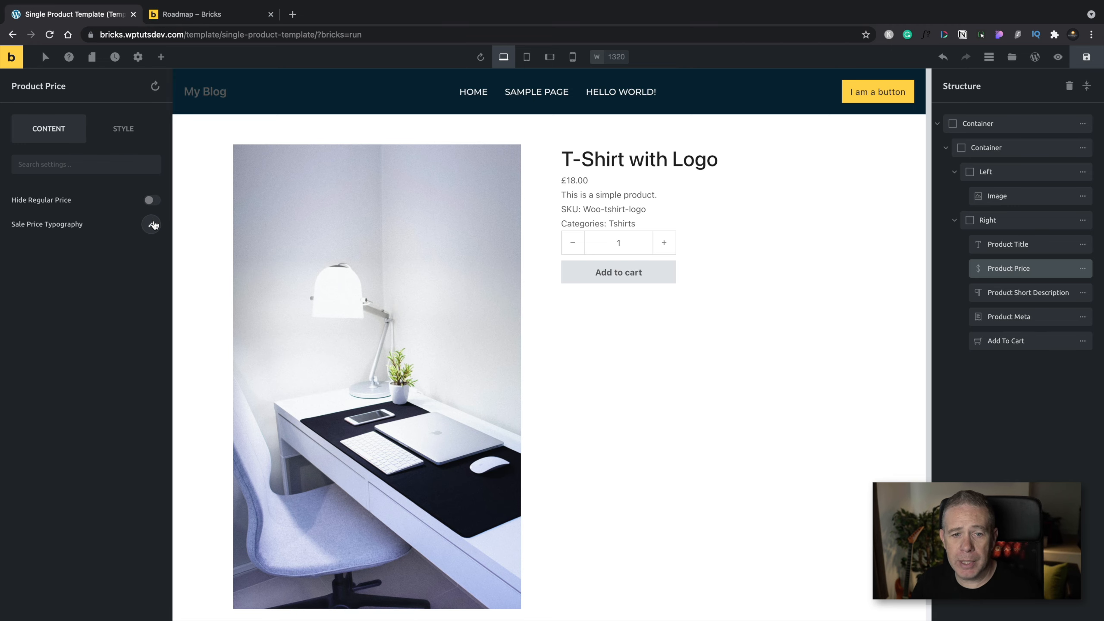
Examine the Product Price element's Sale Price Typography options, including the text color choices, and close them
left_click(151, 224)
left_click(29, 304)
mouse_move(30, 308)
left_mouse_down()
mouse_move(42, 303)
mouse_move(31, 310)
left_mouse_up()
left_click(30, 306)
left_click(143, 260)
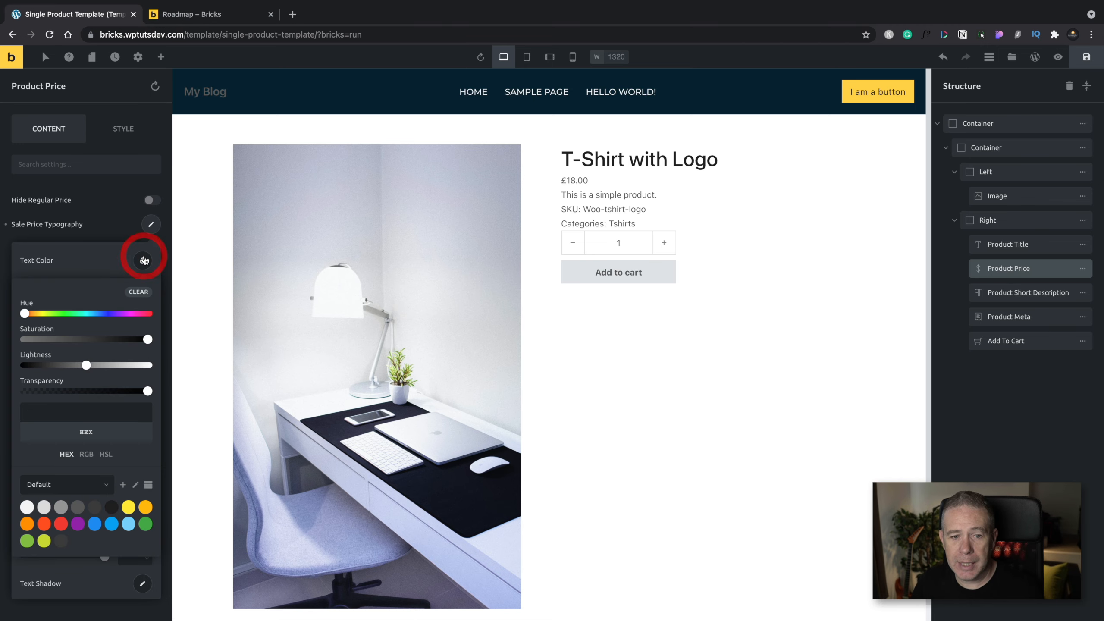
left_click(109, 228)
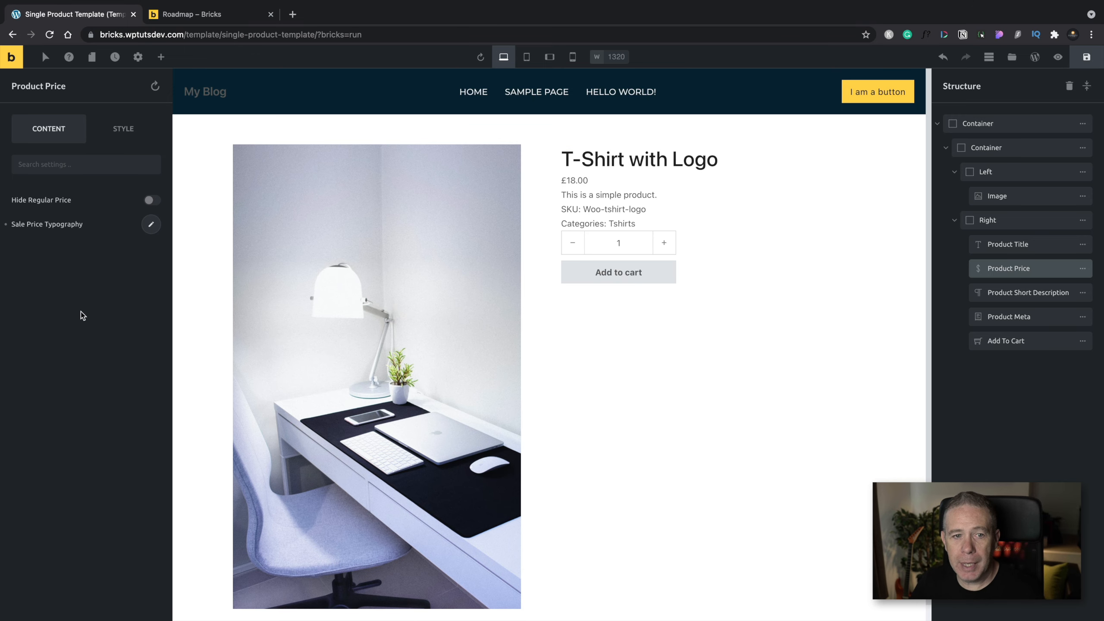
scroll(333, 360, "down", 1)
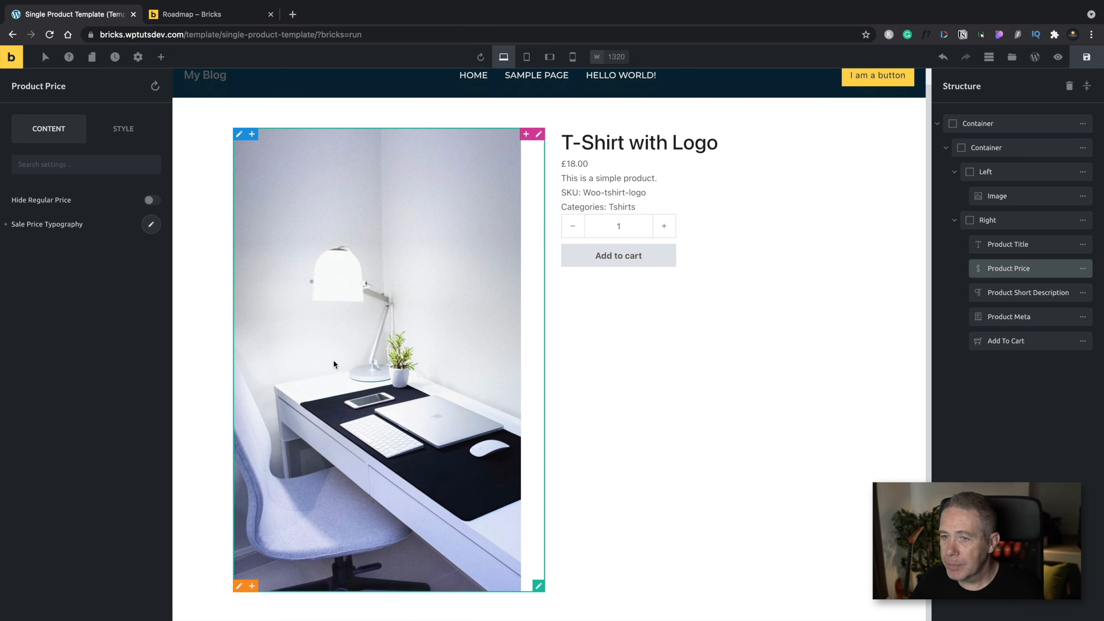
Insert a new Container beneath the main container that holds the two product columns
left_click(161, 56)
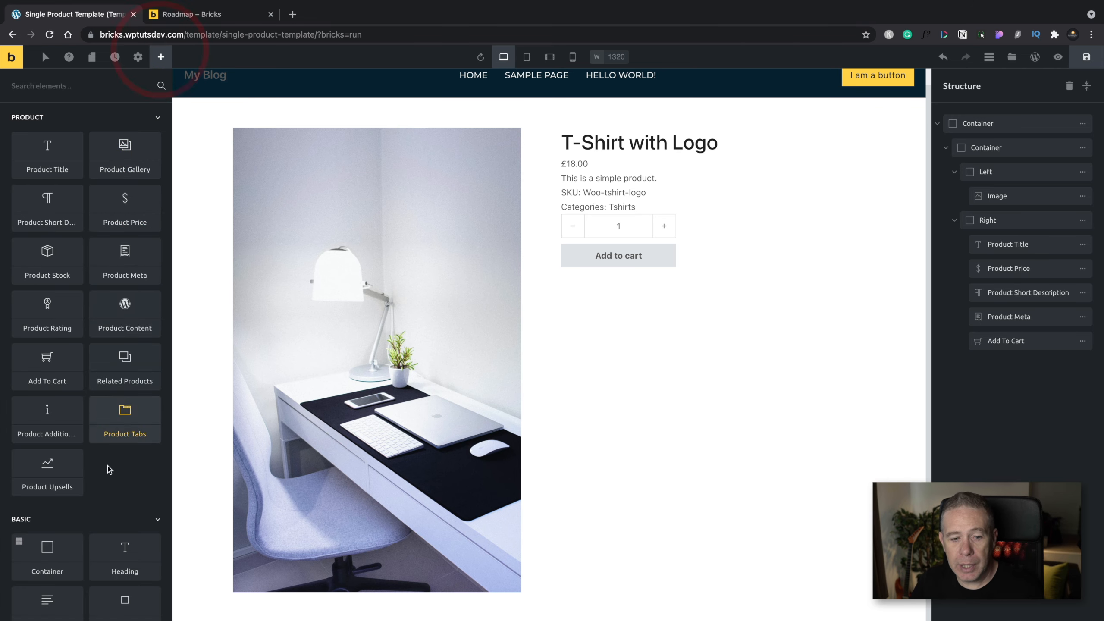
scroll(109, 469, "down", 3)
scroll(109, 468, "down", 2)
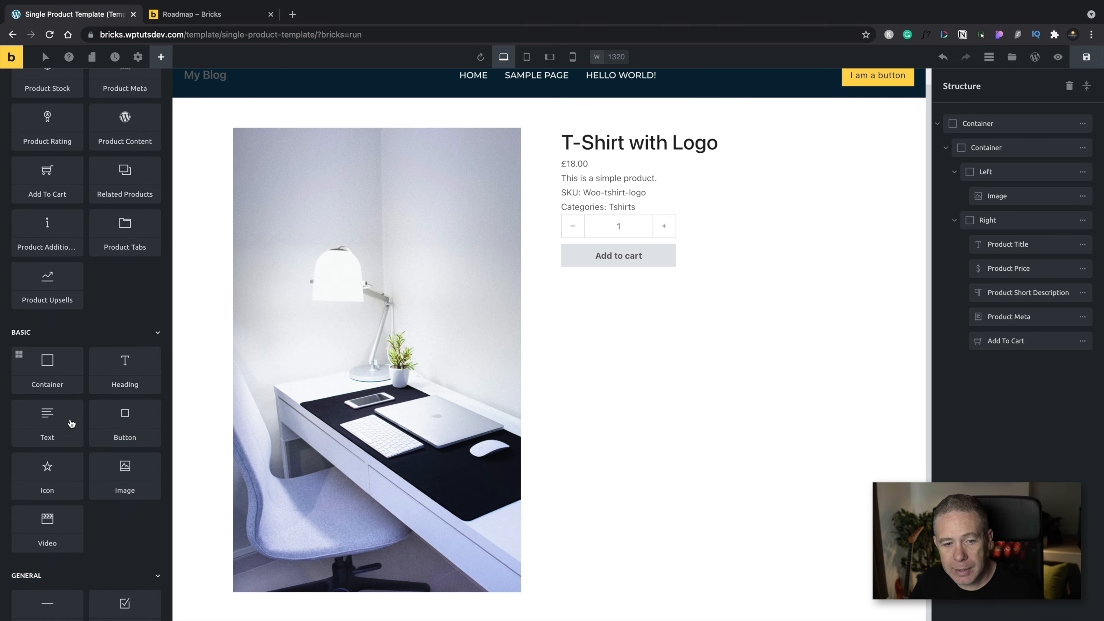
left_click(1038, 342)
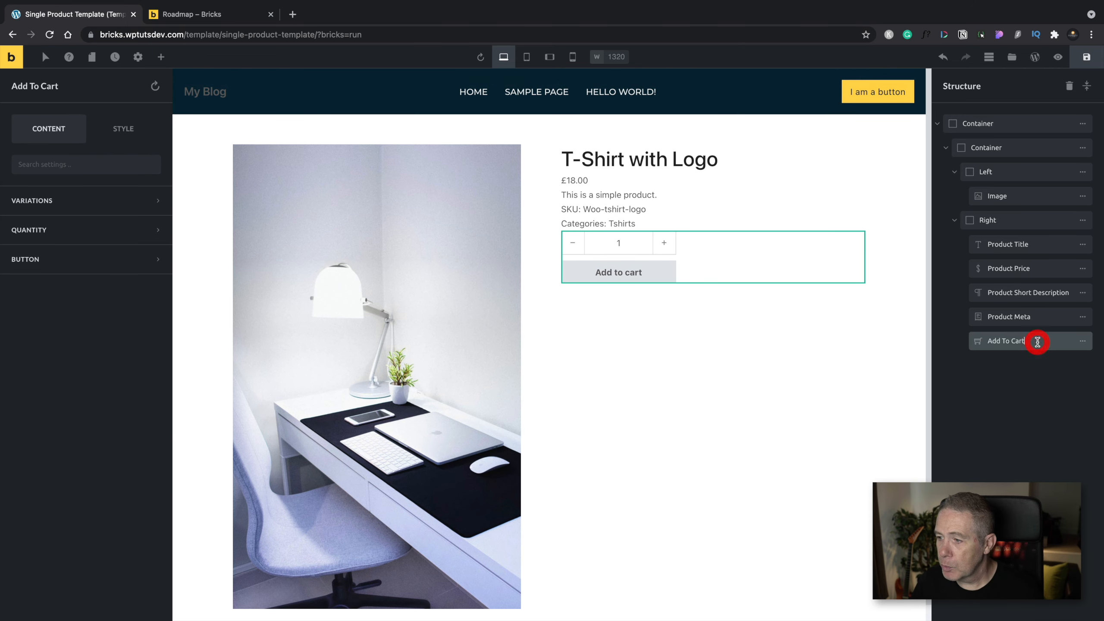
left_click(161, 57)
scroll(94, 478, "down", 4)
left_click(47, 398)
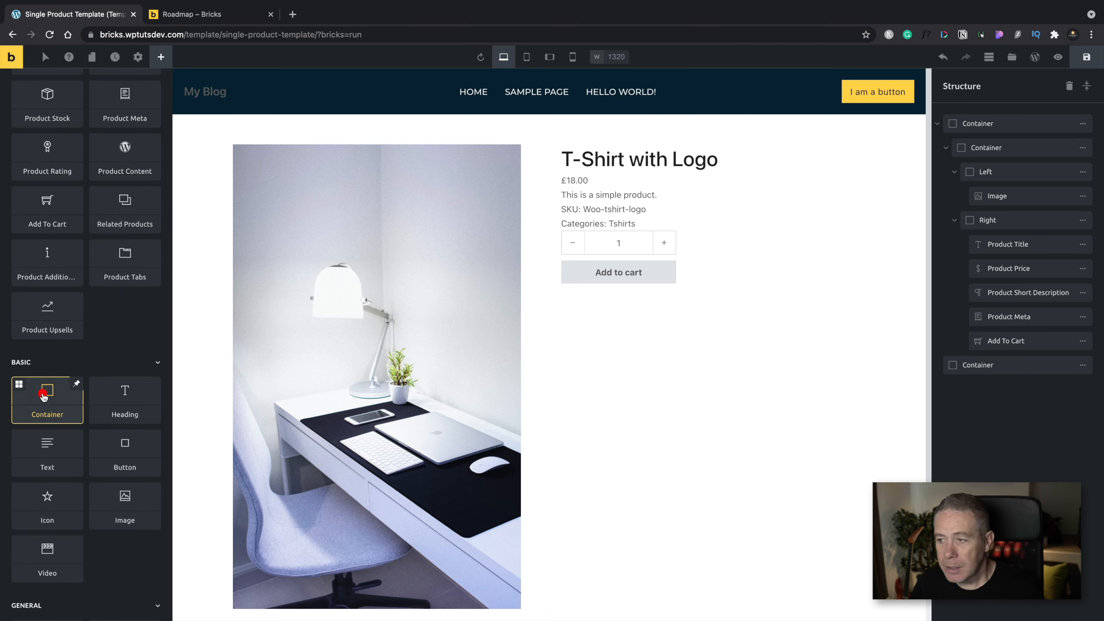
scroll(646, 508, "down", 2)
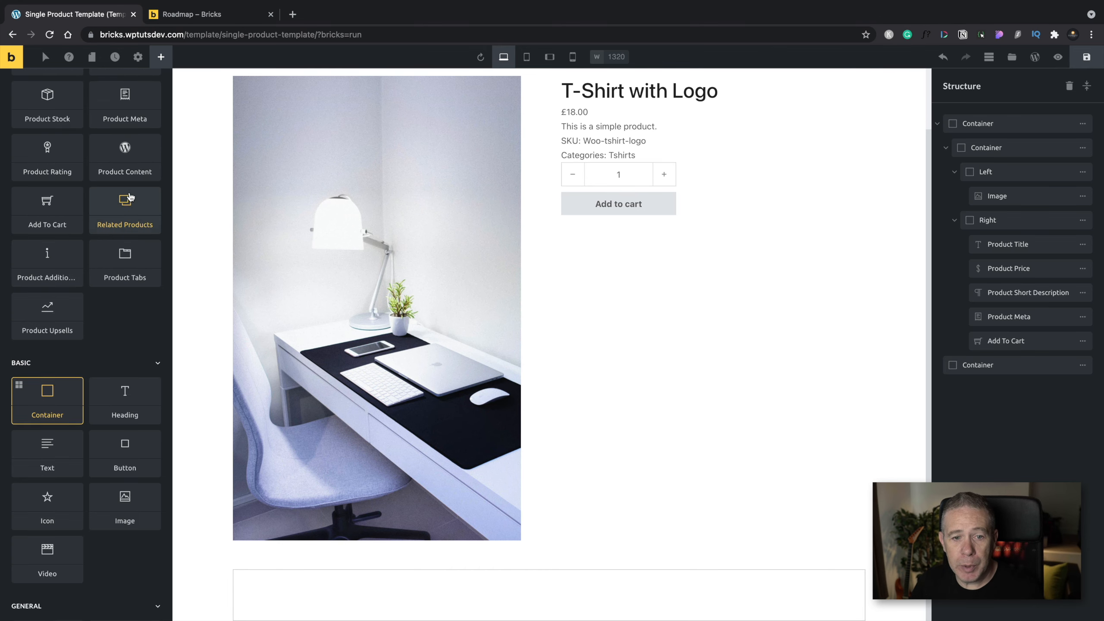
Add a Product Tabs element inside the new lower container and select that container
scroll(128, 206, "up", 1)
left_click_drag(128, 270, 344, 603)
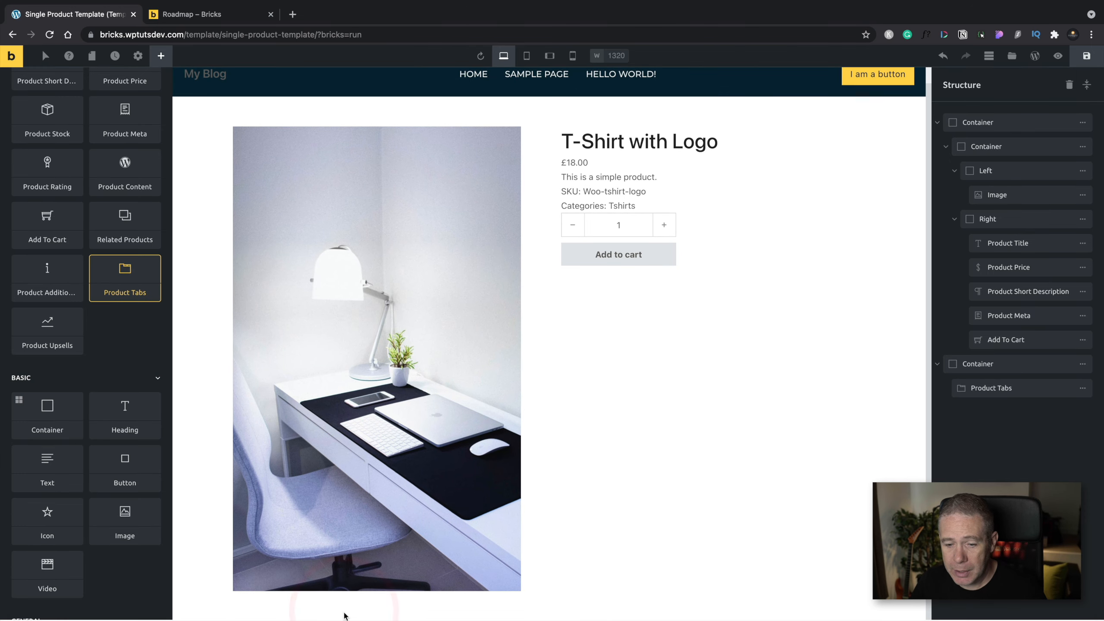
left_click(983, 366)
left_click(997, 390)
left_click(1017, 365)
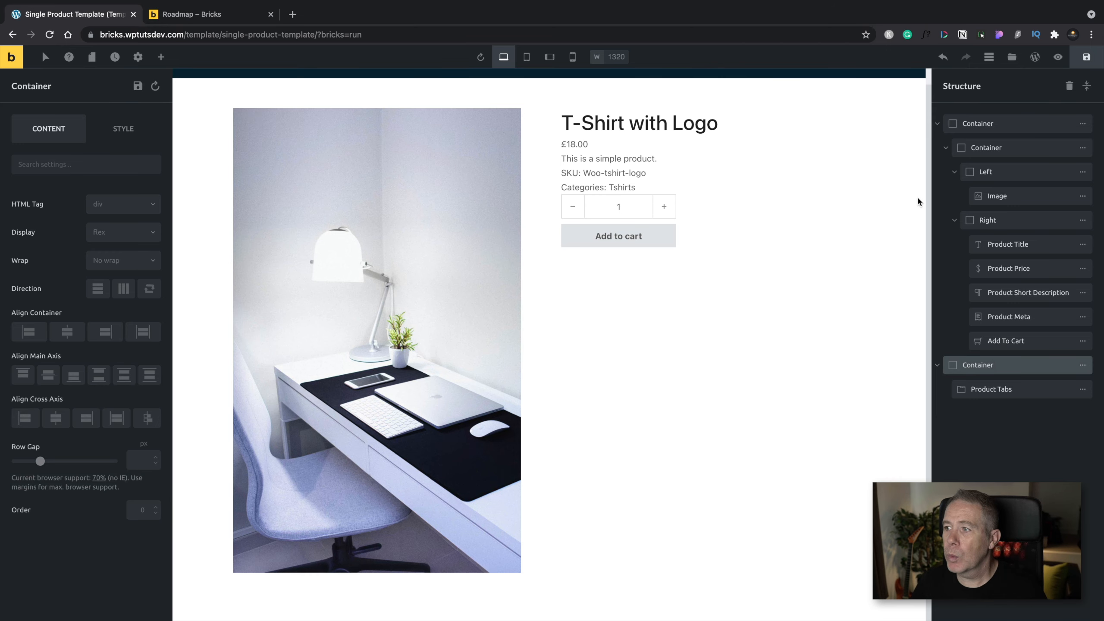
Save the template and reload the canvas to render the product tabs
left_click(1085, 60)
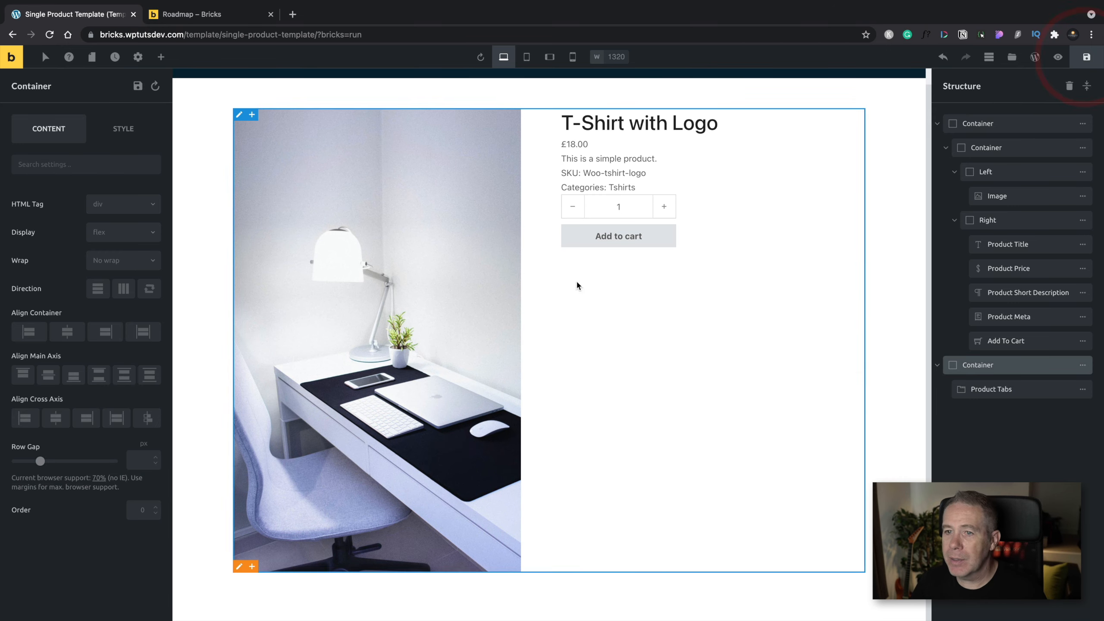
left_click(481, 59)
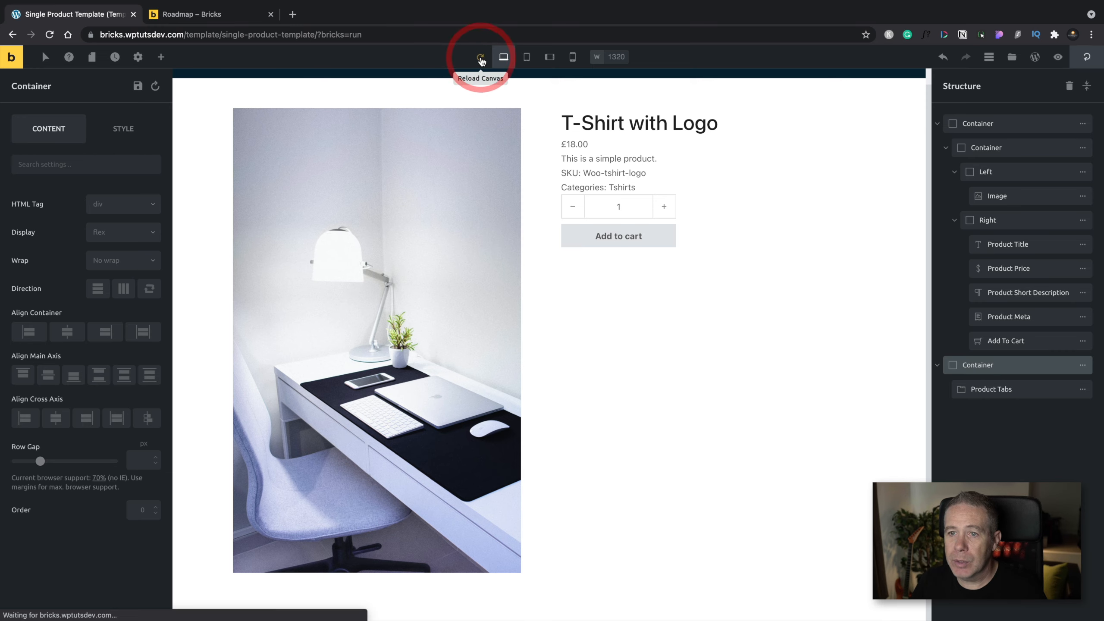
scroll(672, 528, "down", 2)
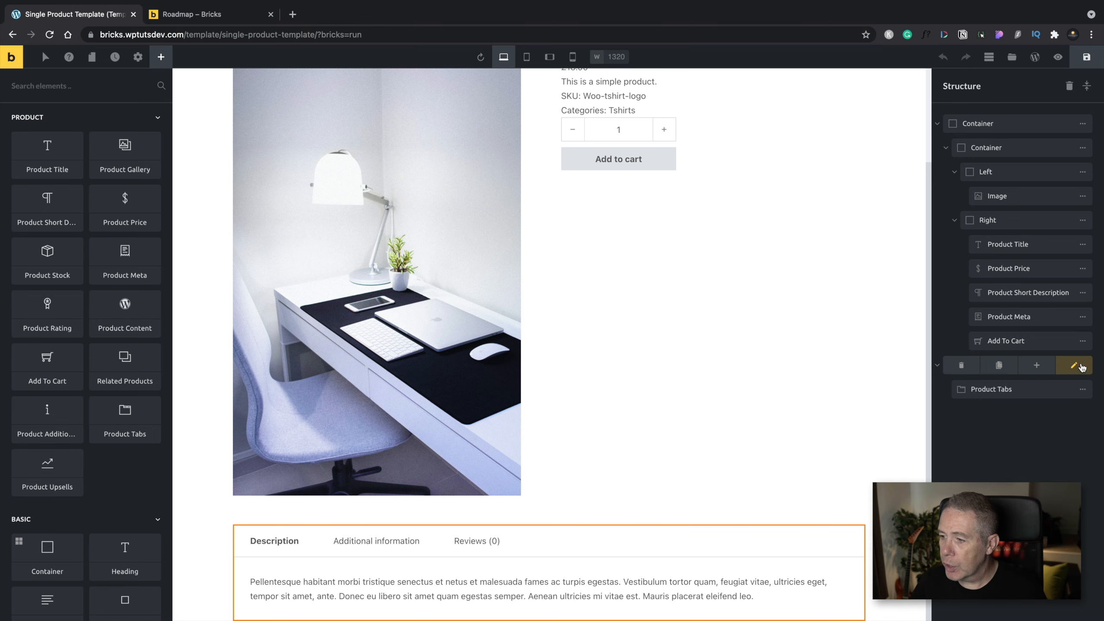
Add a Related Products element and place it in the lower container below Product Tabs
left_click(1082, 367)
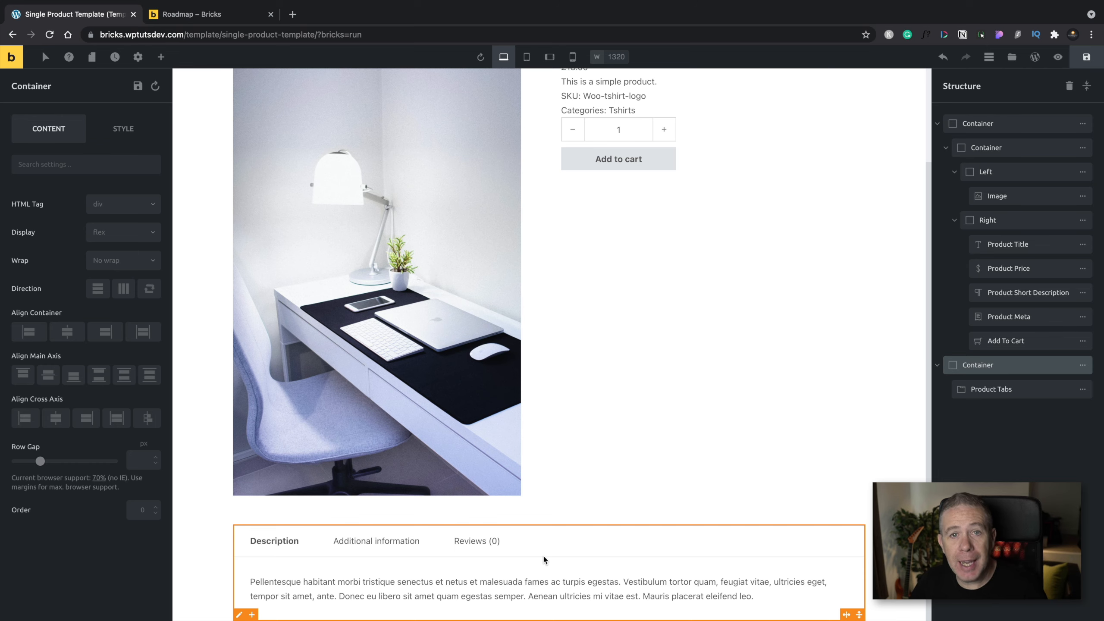
left_click(159, 63)
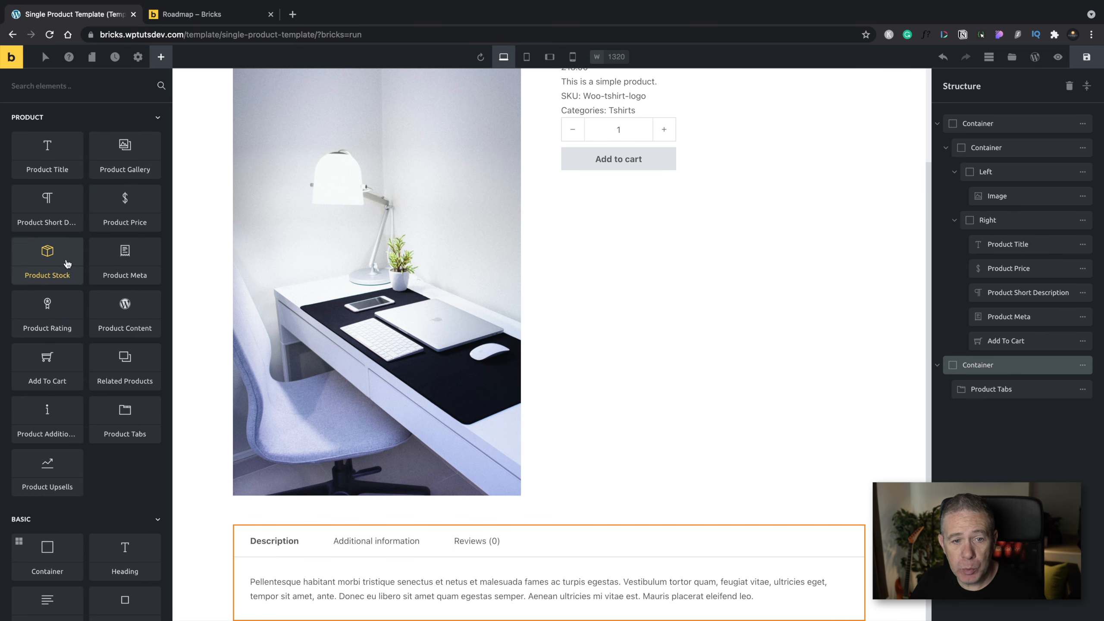
left_click_drag(105, 359, 371, 603)
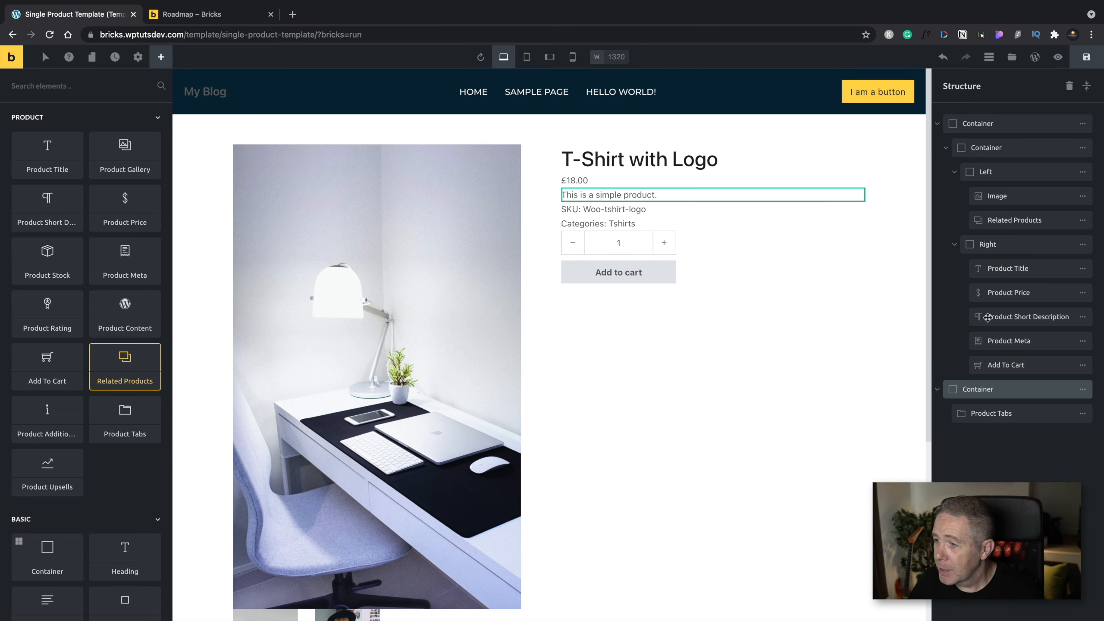
left_click_drag(979, 222, 986, 393)
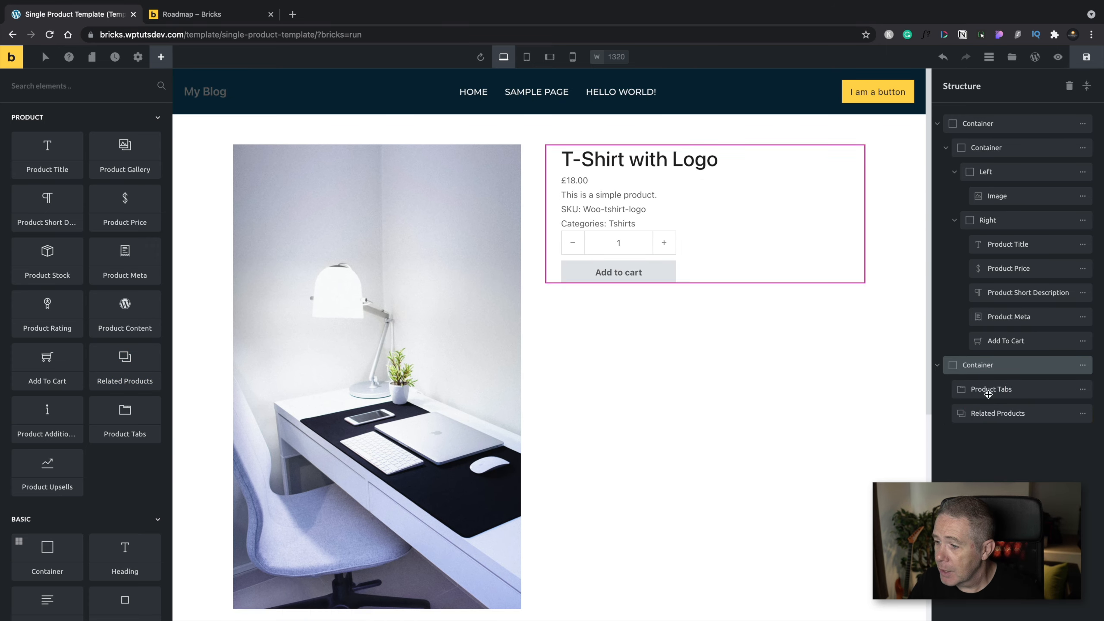
Add top padding to the Related Products element to separate it from the product tabs
scroll(574, 486, "down", 7)
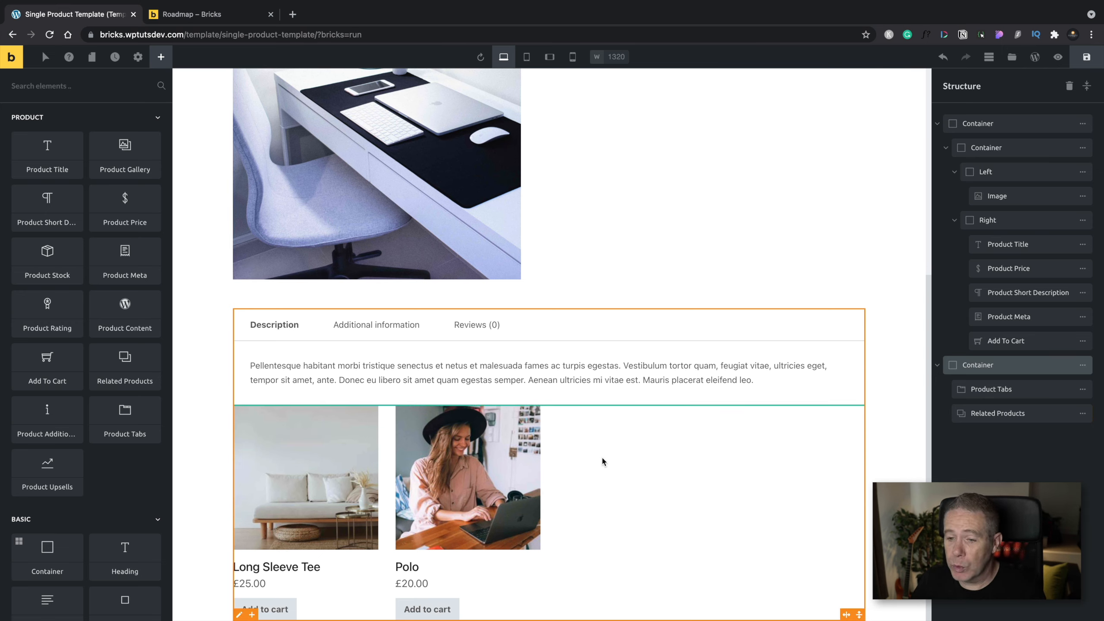
left_click(600, 408)
left_click_drag(600, 409, 600, 434)
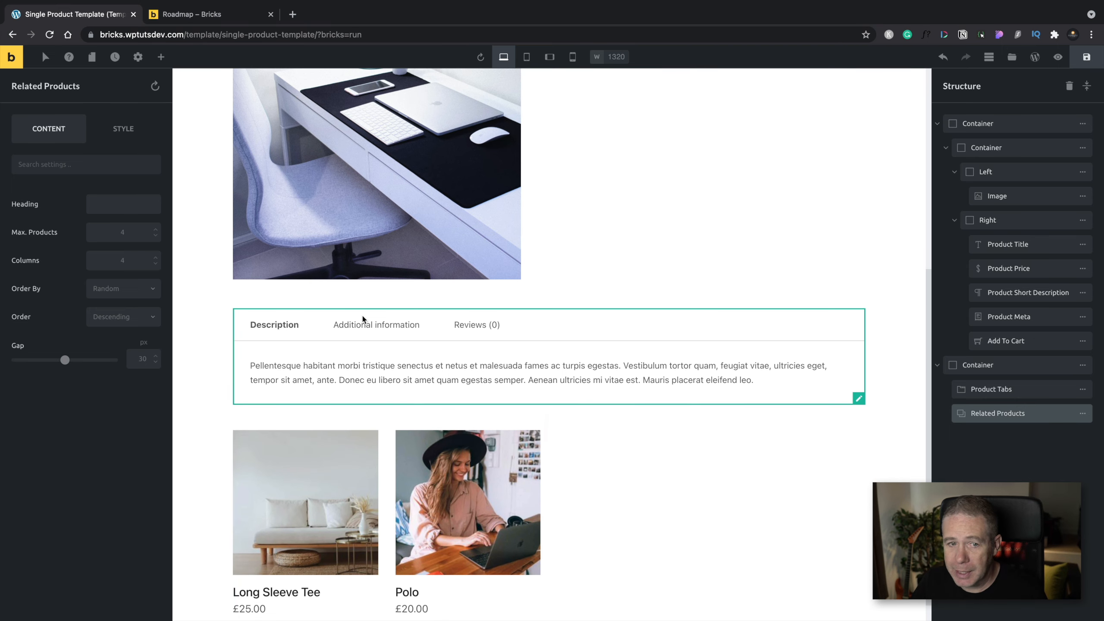
Insert a Heading between Product Tabs and the Related Products element and set its text to "Related Products"
left_click(161, 58)
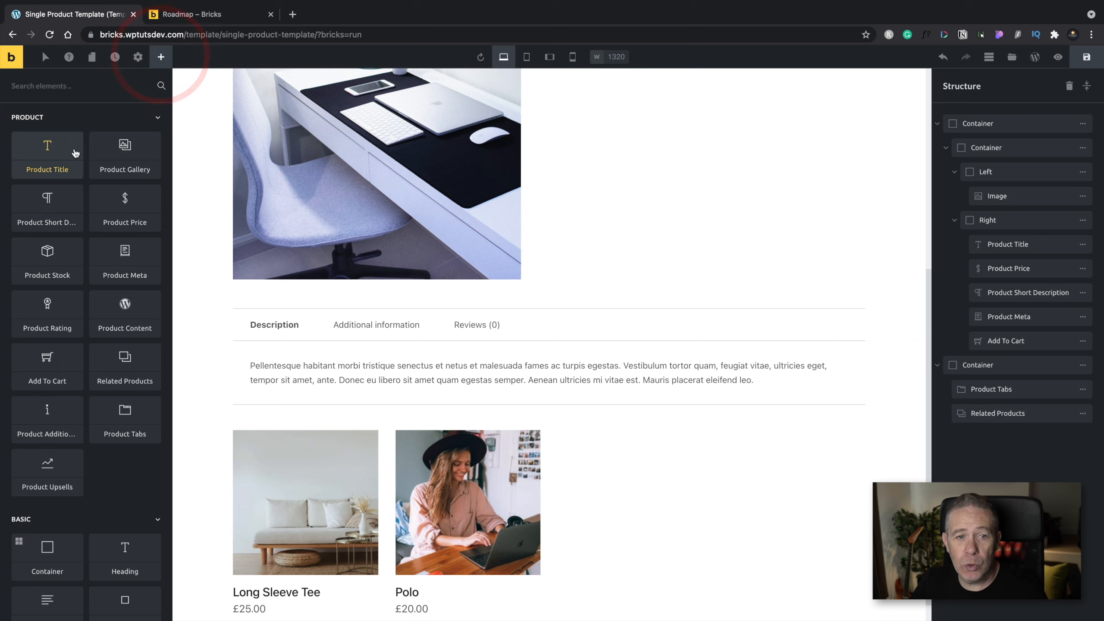
scroll(90, 423, "down", 2)
left_click_drag(124, 455, 320, 434)
left_click(350, 415)
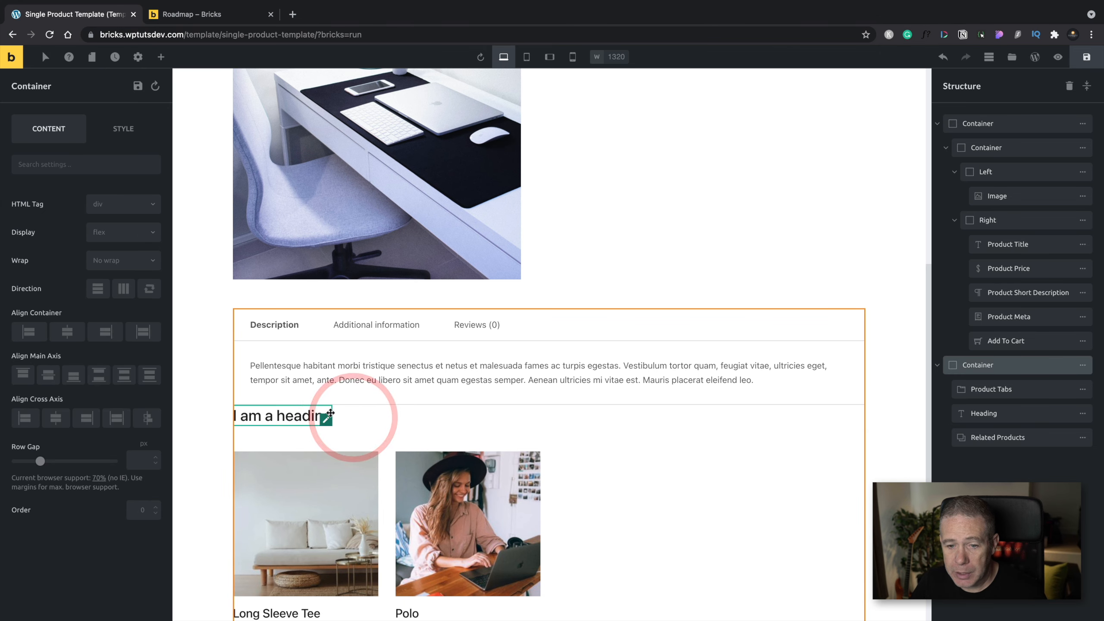
left_click(331, 416)
triple_click(79, 197)
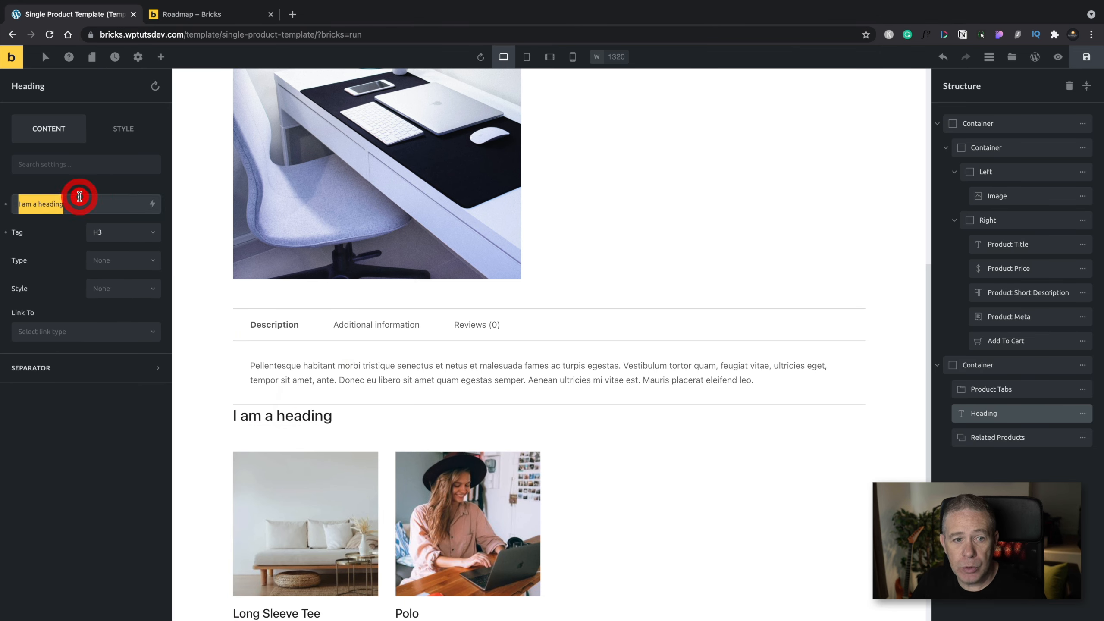
type("Related Products")
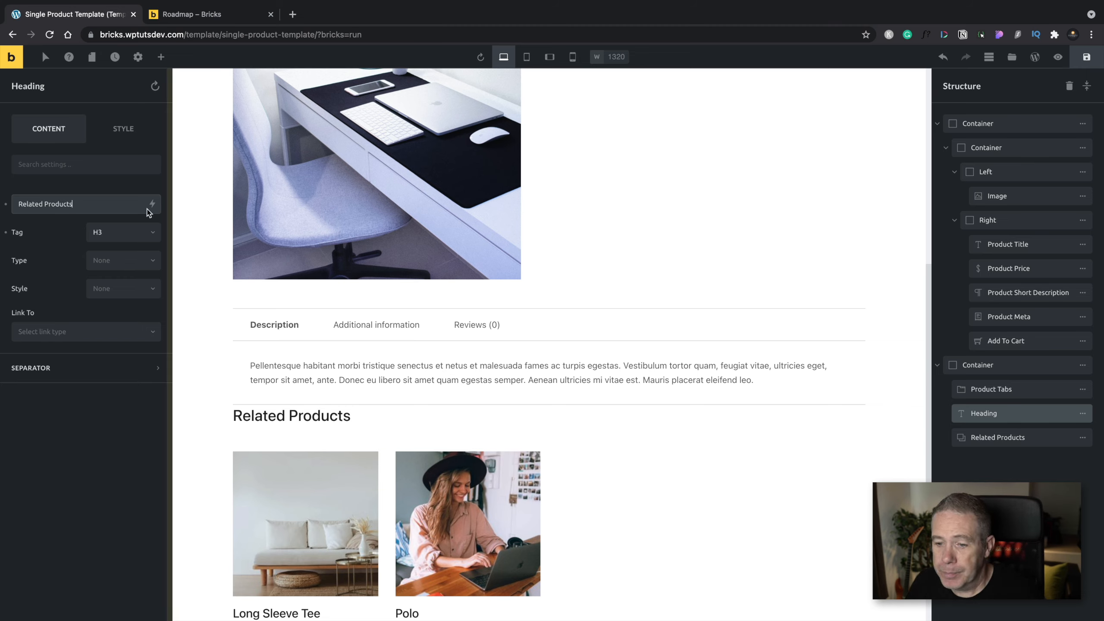
Add space above the Related Products heading and reduce the Related Products element's top padding to about 22 px
left_click(336, 419)
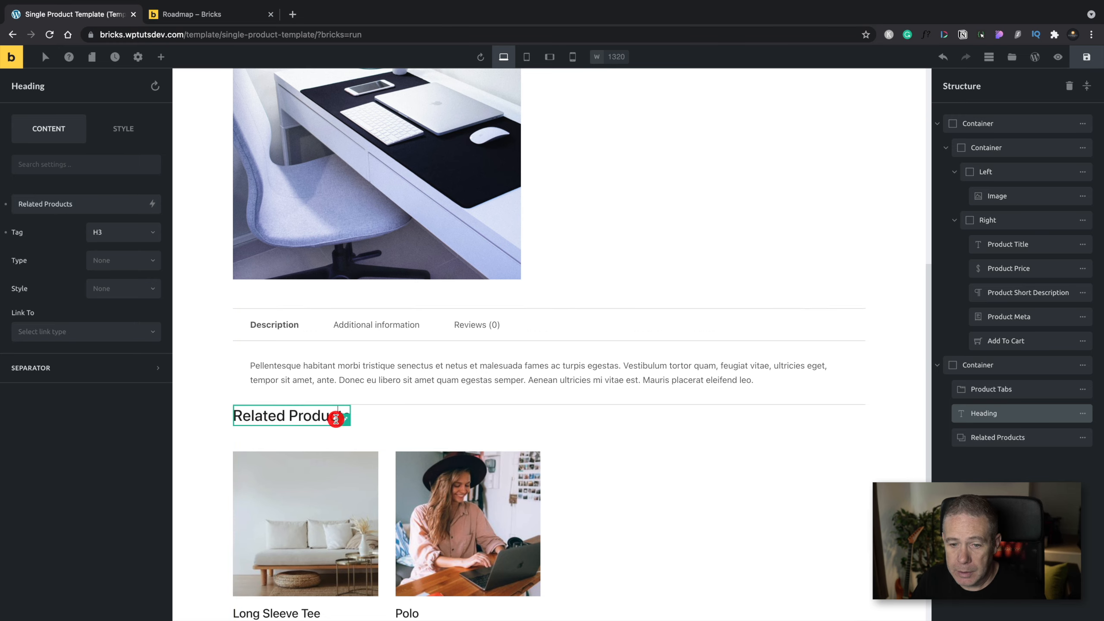
left_click_drag(337, 409, 338, 424)
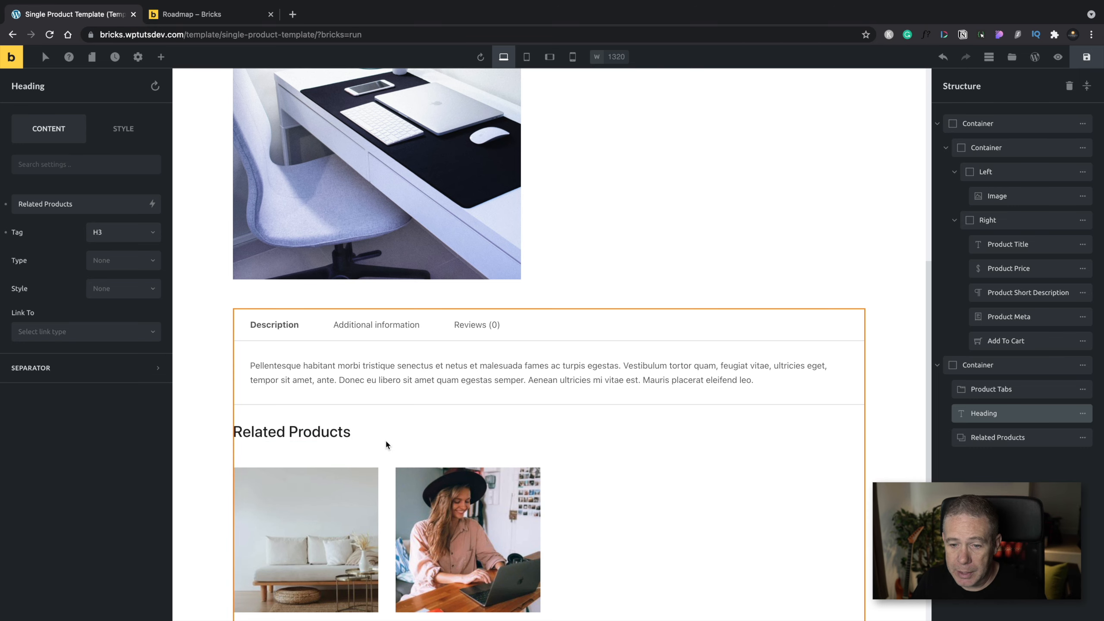
left_click(385, 455)
left_click_drag(386, 453, 386, 442)
left_click(196, 399)
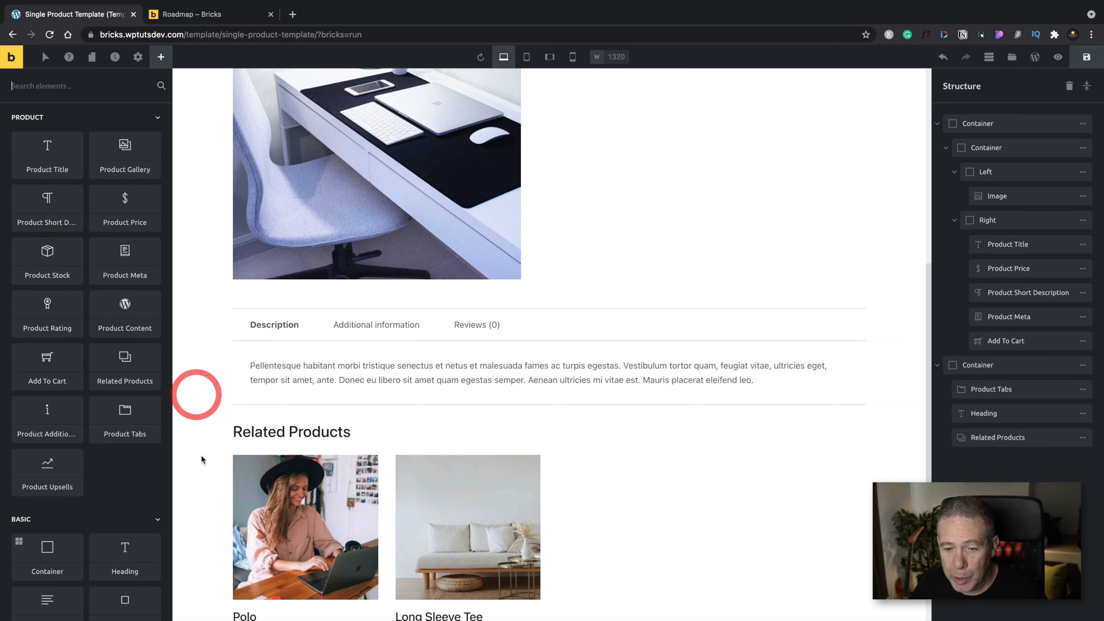
Review the whole template layout and the layout and positioning style settings of the Related Products element
scroll(200, 476, "down", 1)
scroll(201, 481, "up", 7)
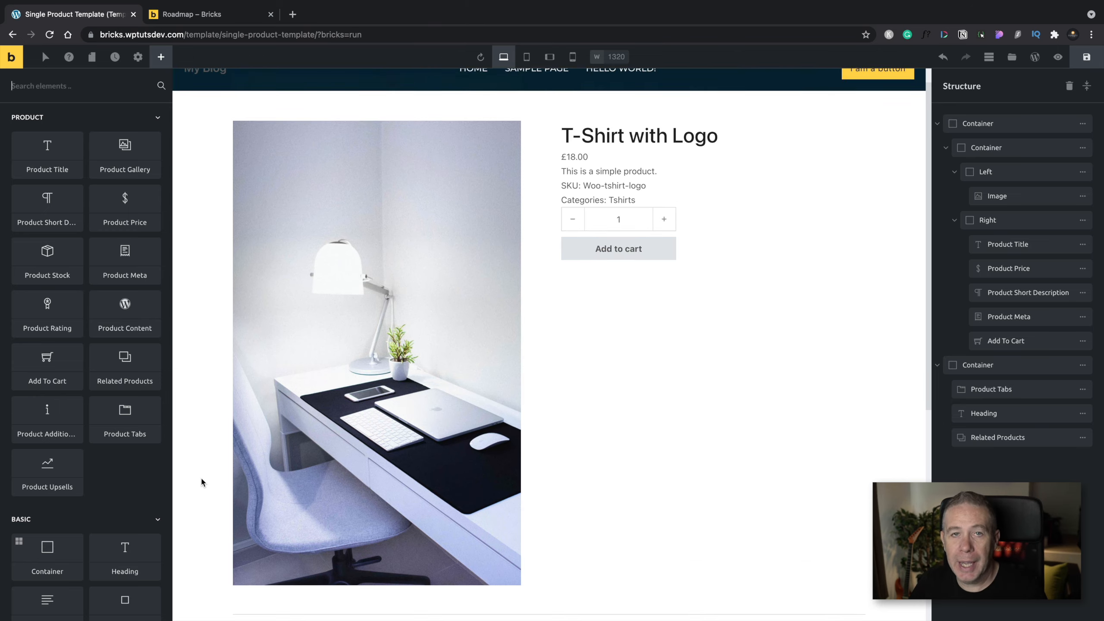
scroll(201, 481, "down", 3)
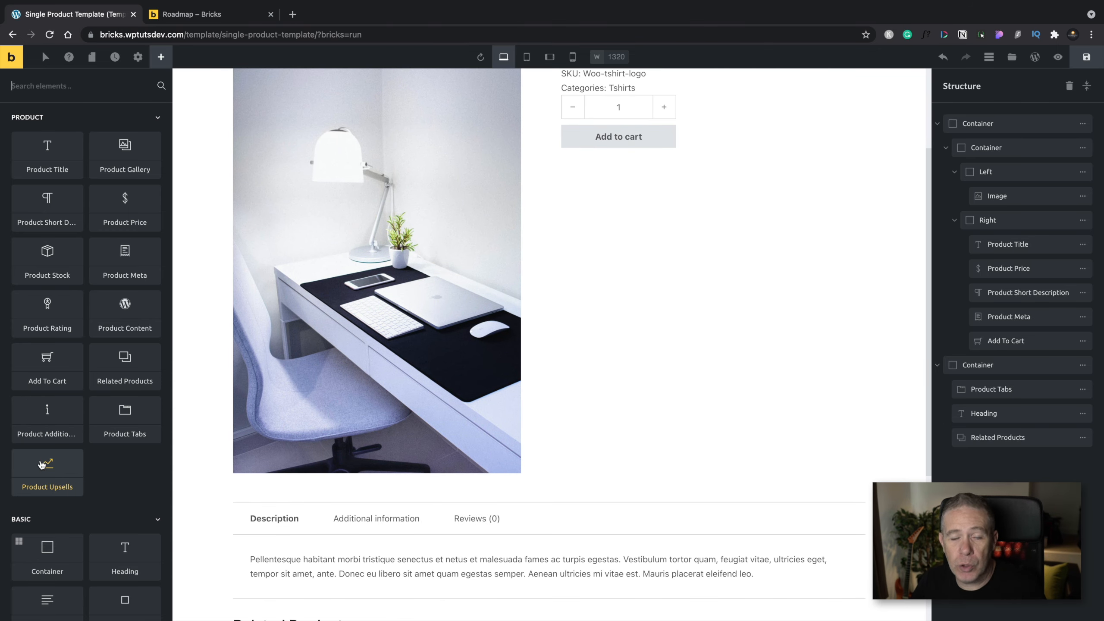
scroll(450, 478, "down", 5)
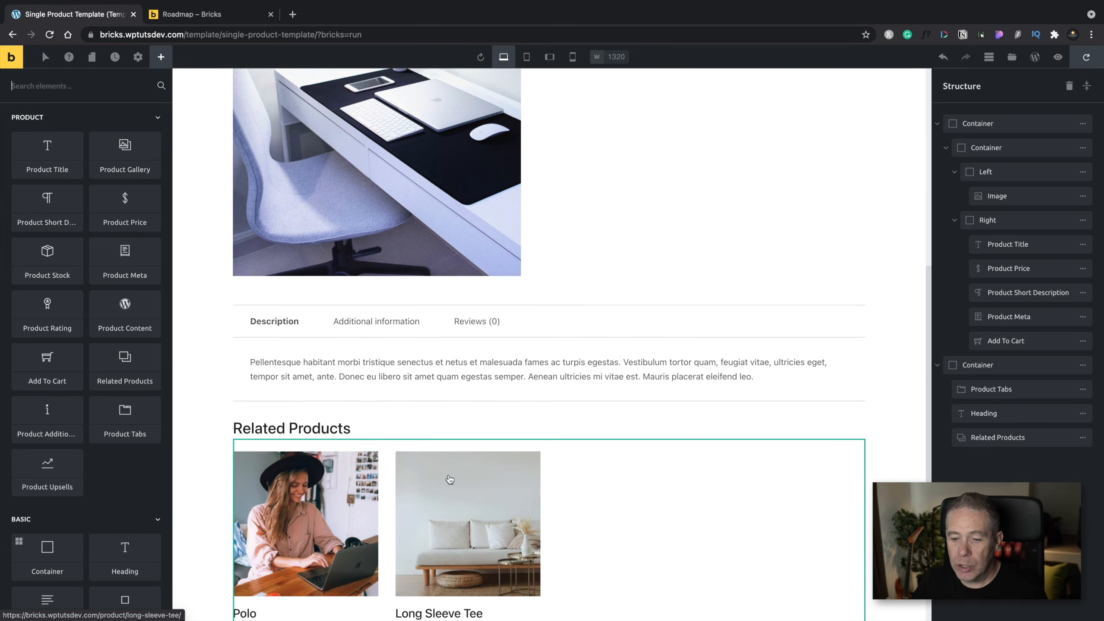
left_click(671, 474)
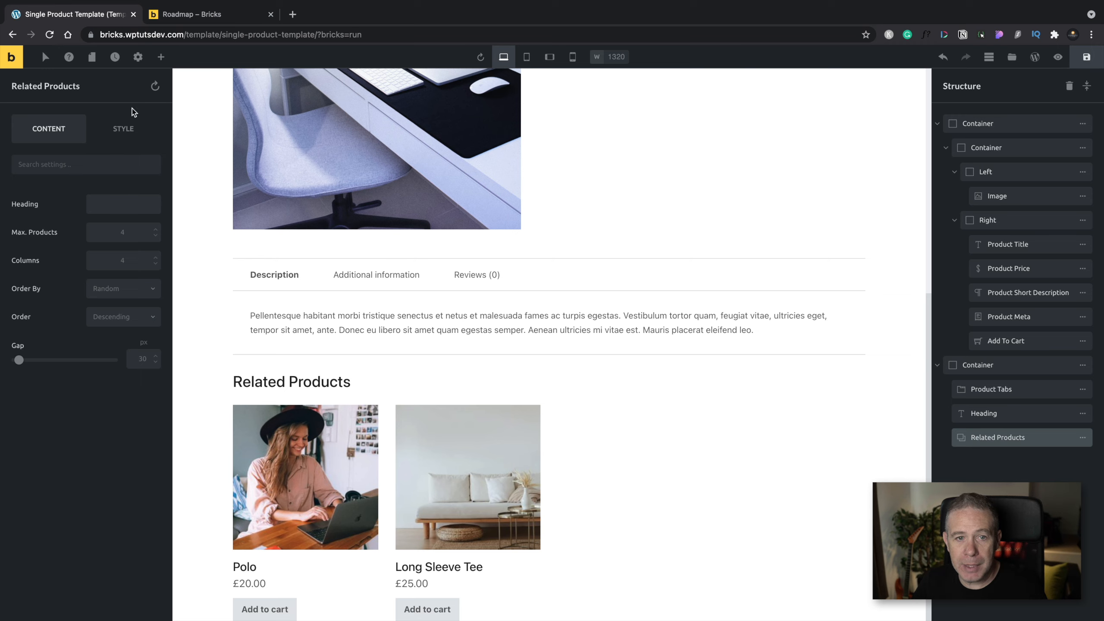
left_click(126, 128)
left_click(45, 203)
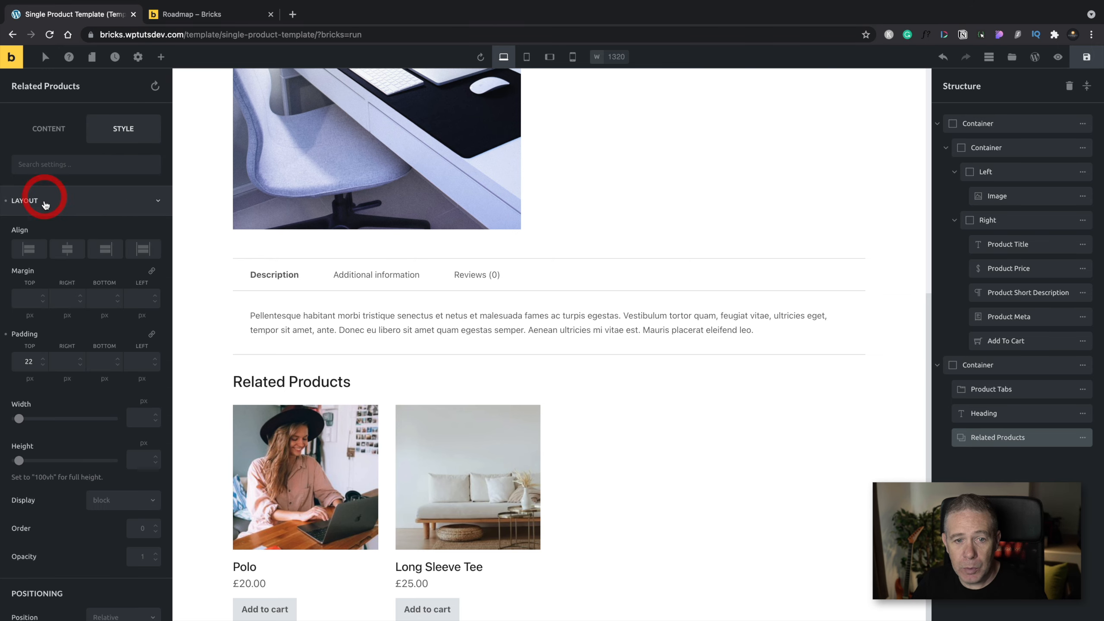
scroll(78, 525, "down", 10)
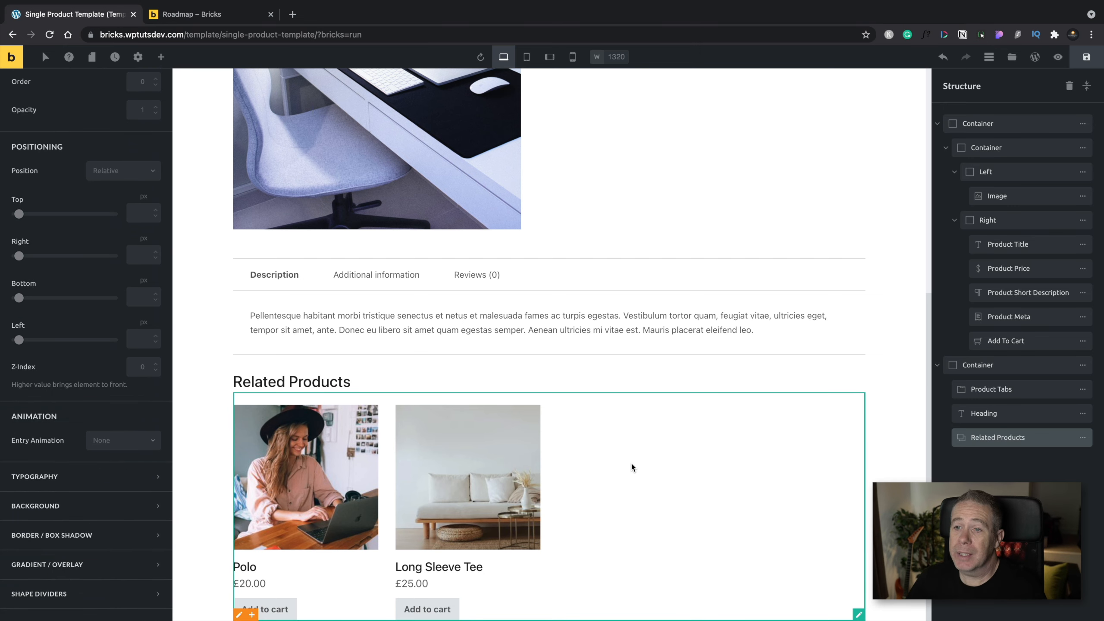
scroll(631, 463, "up", 10)
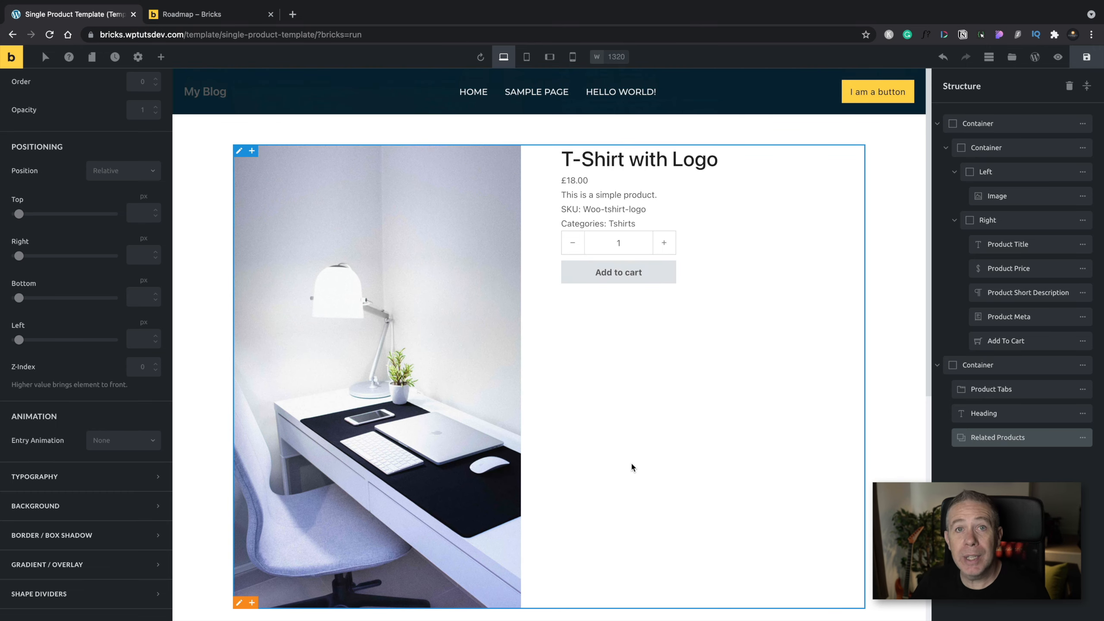
Save the template, preview it, and open its front-end page in a new browser tab
left_click(1085, 58)
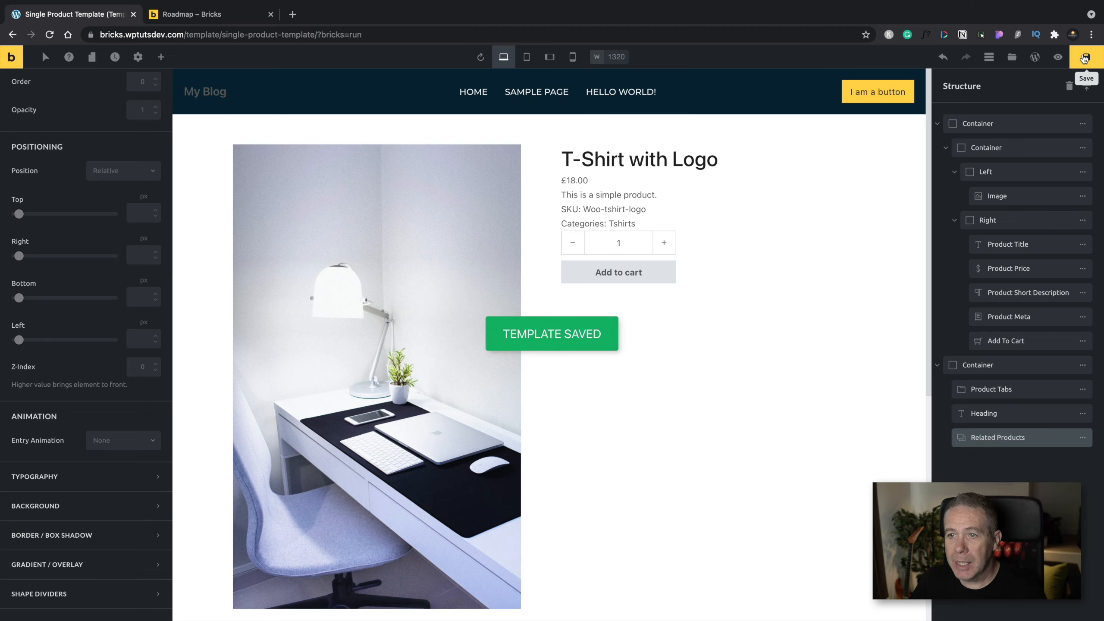
left_click(1058, 58)
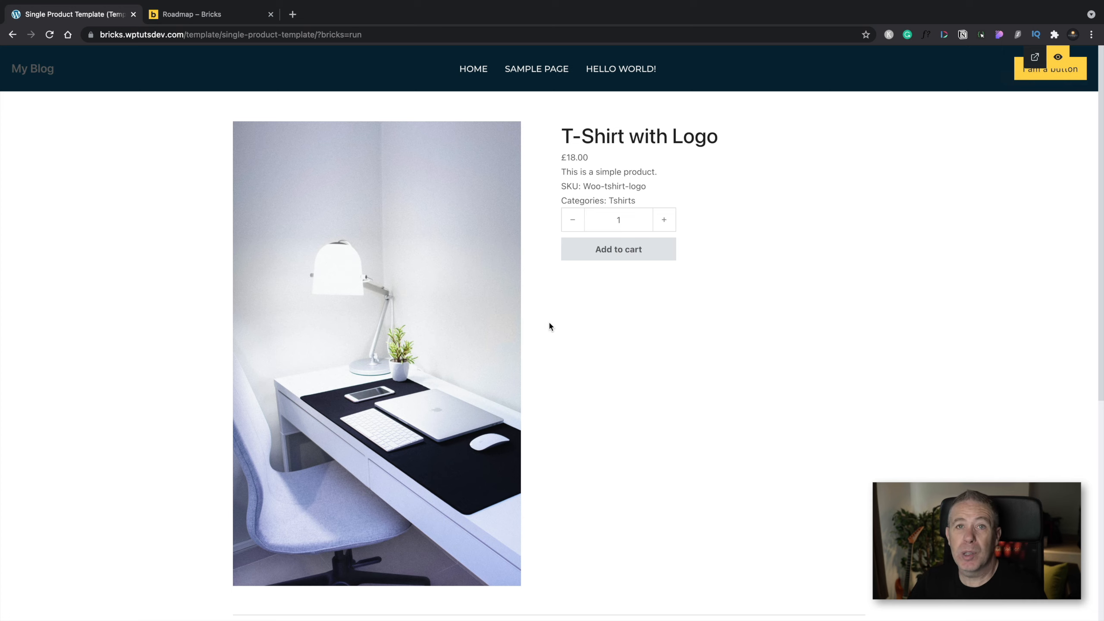
left_click(1035, 59)
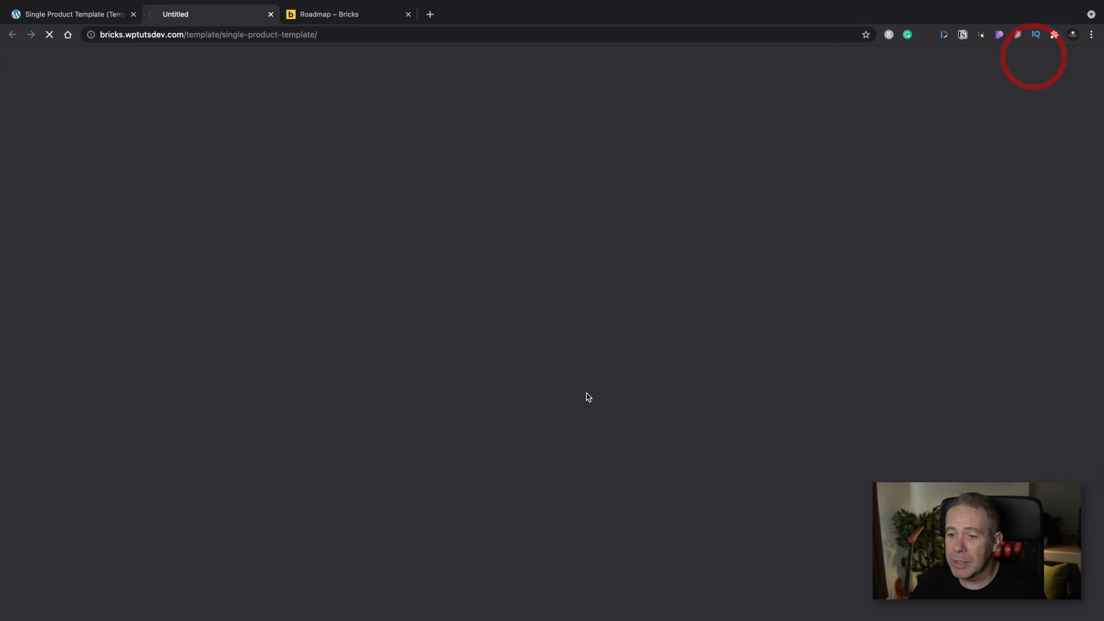
Look over the front-end product page from the product details through the review form to the related products, and close its tab
scroll(587, 392, "down", 1)
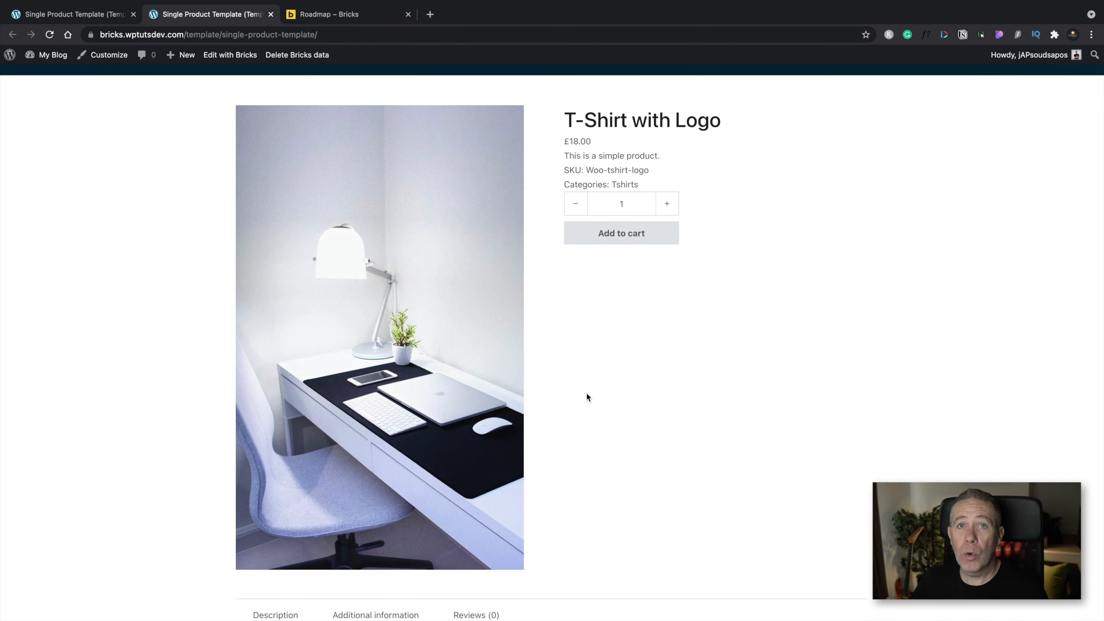
scroll(587, 398, "down", 10)
scroll(586, 398, "down", 5)
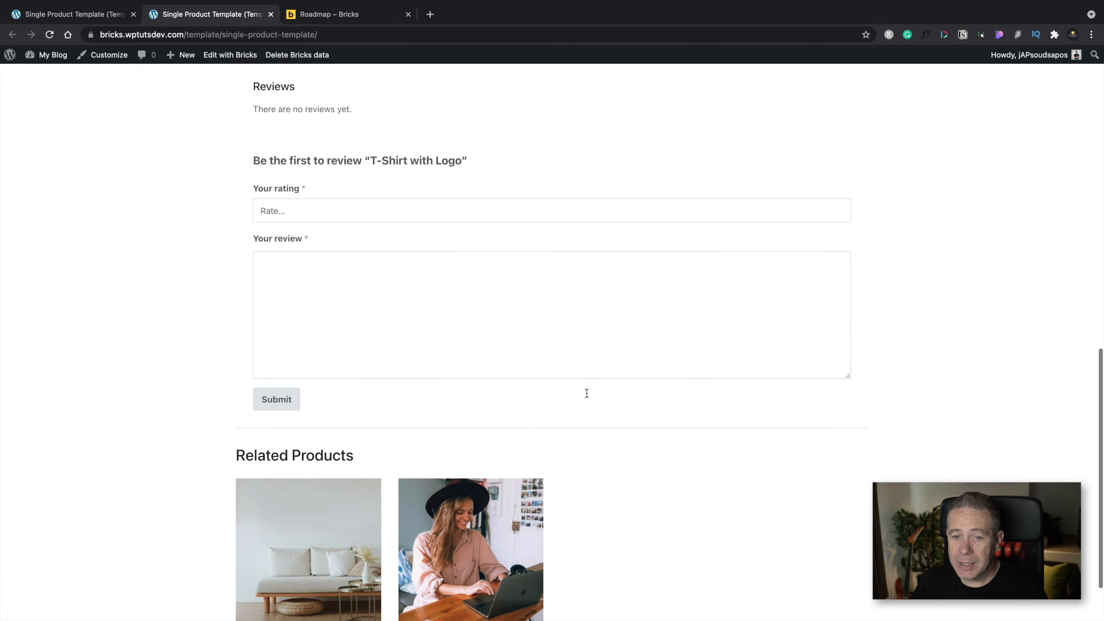
scroll(587, 397, "up", 8)
scroll(587, 397, "up", 8)
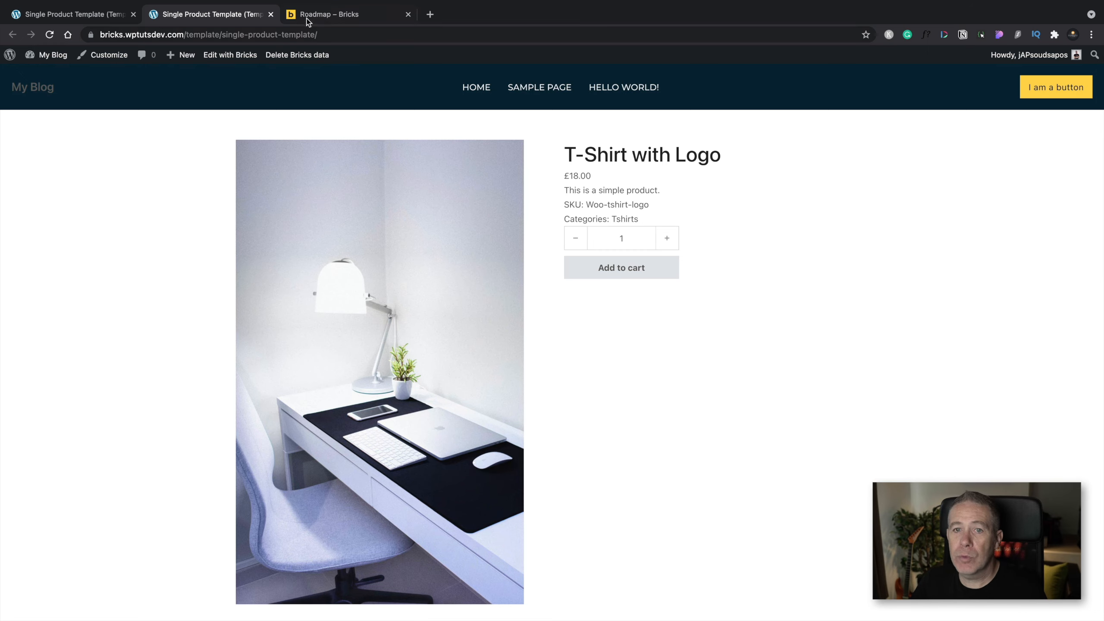
left_click(271, 15)
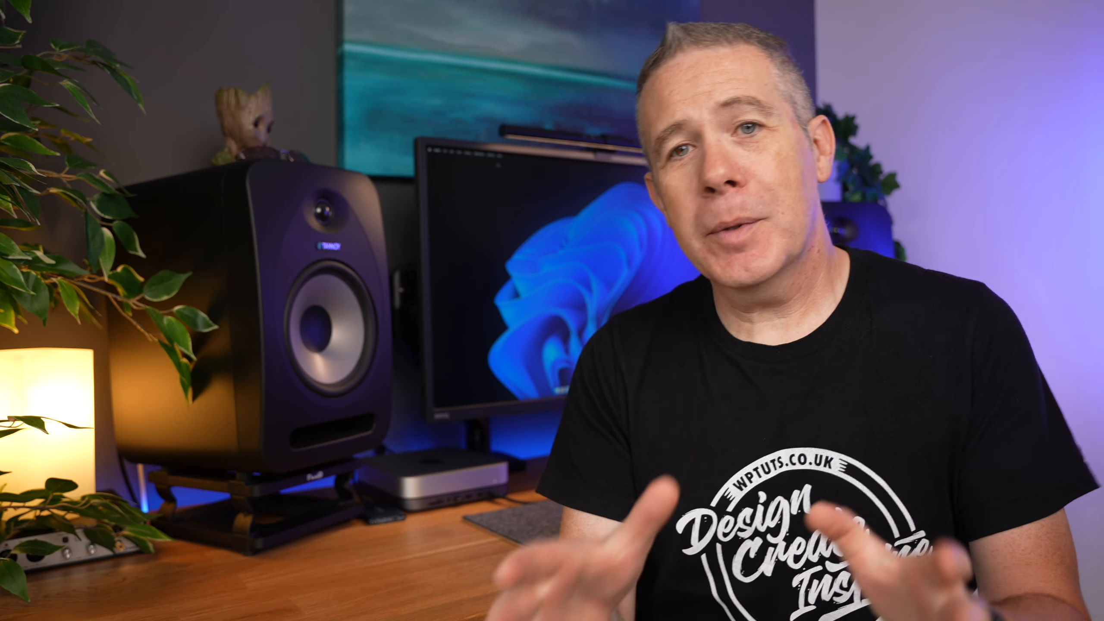